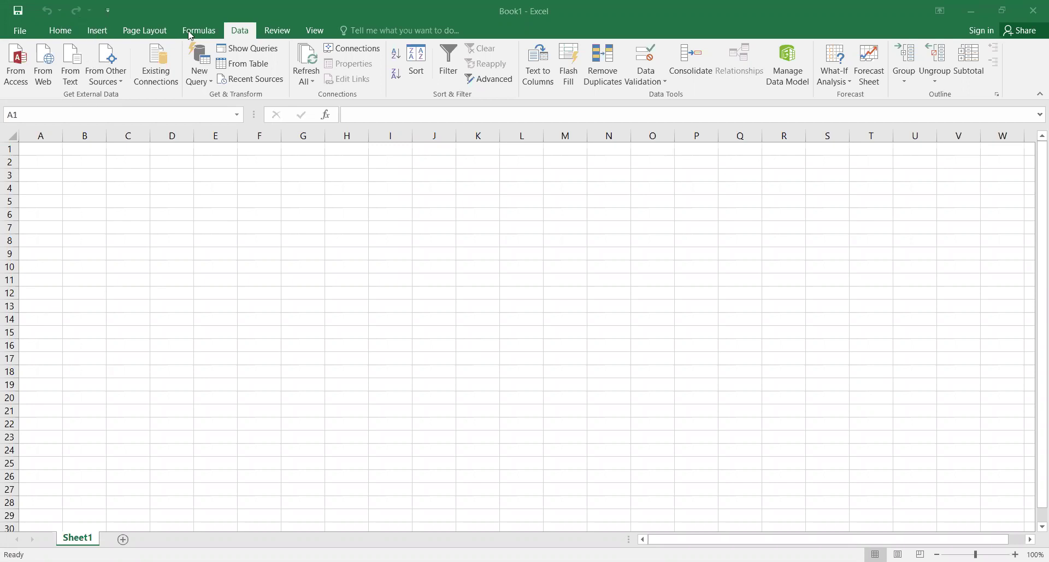
click(97, 31)
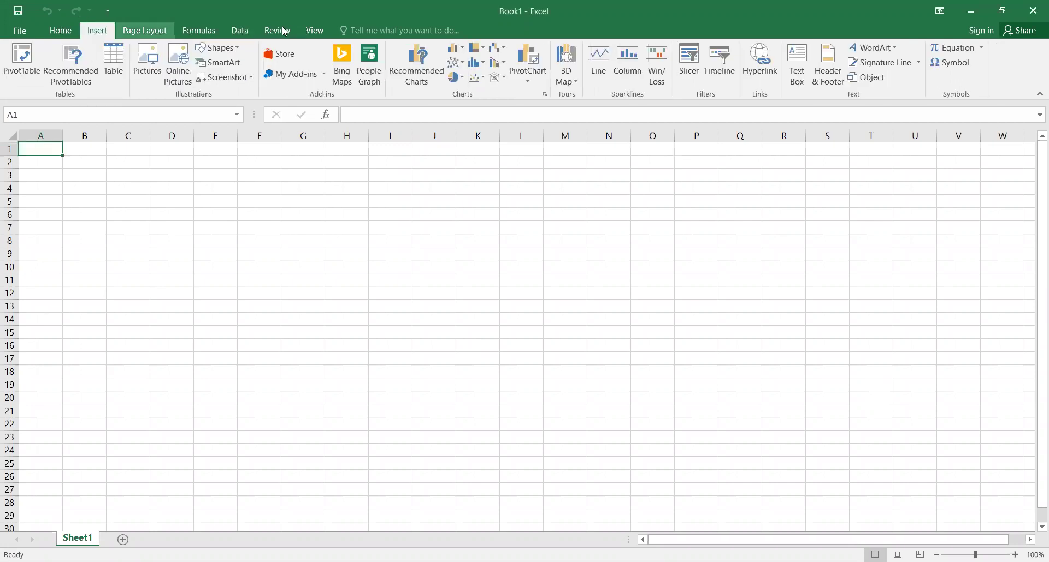
scroll(306, 31, down, 5)
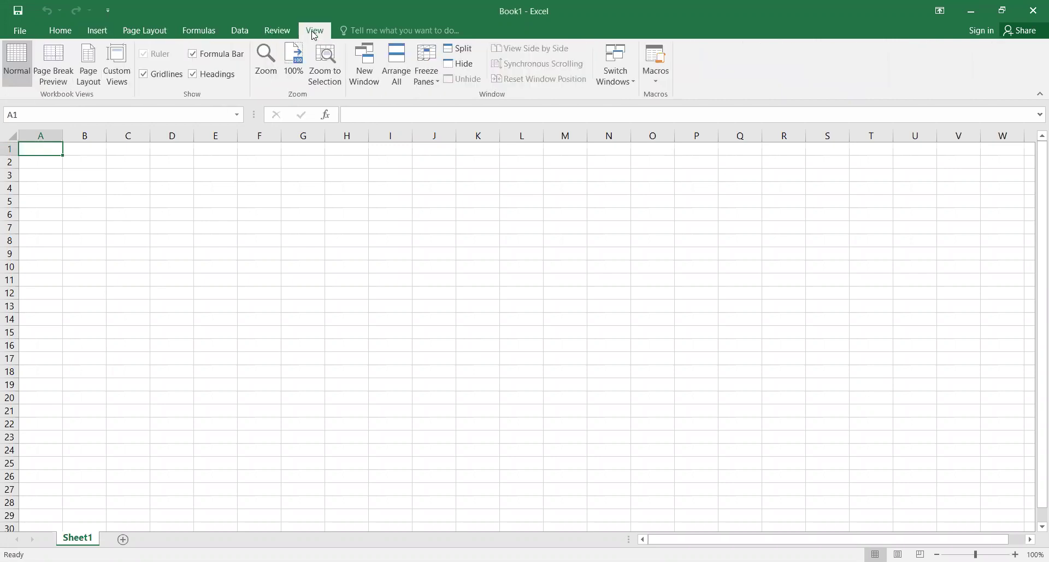
click(277, 30)
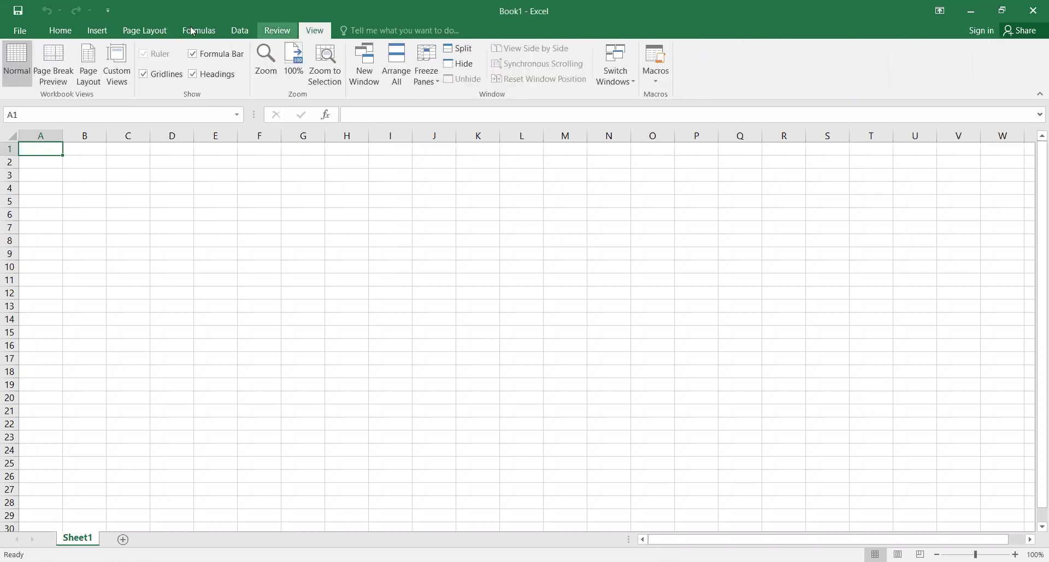
click(50, 27)
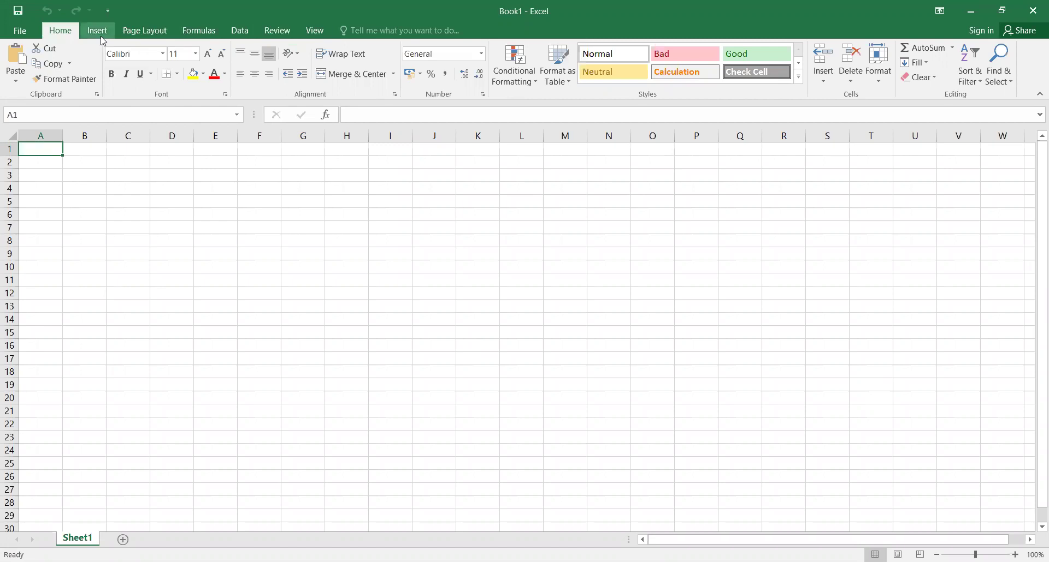
click(101, 34)
click(138, 33)
click(191, 27)
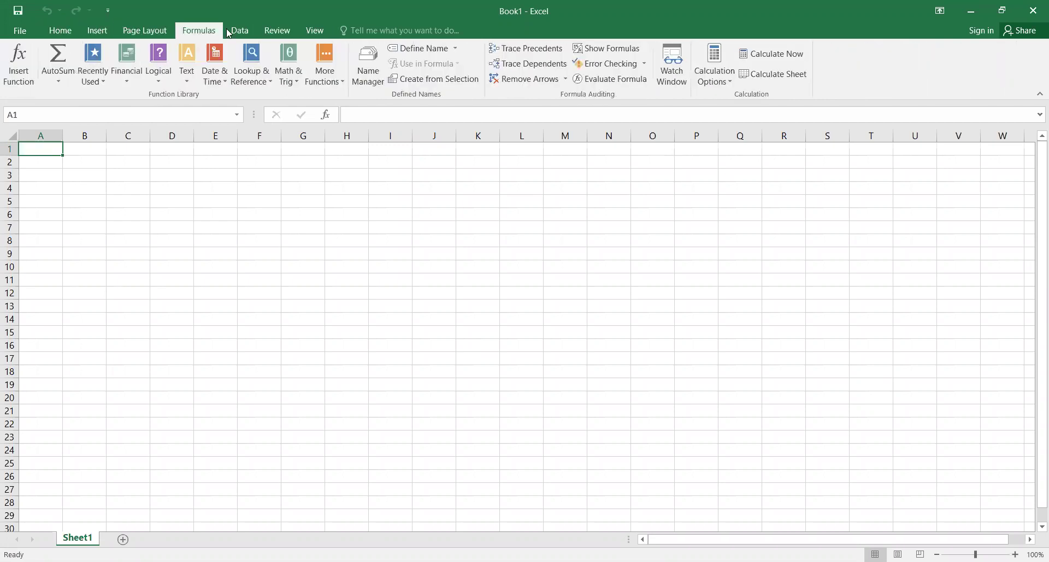
click(233, 31)
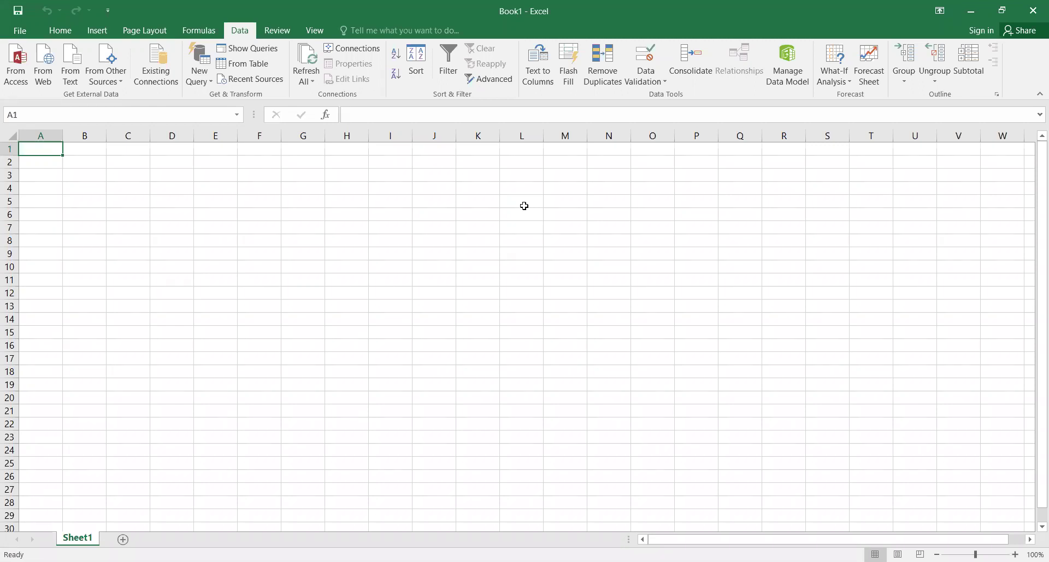
- Enter the column headers EMPID in cell A1 and EMP NAME in cell B1
text(EMPID)
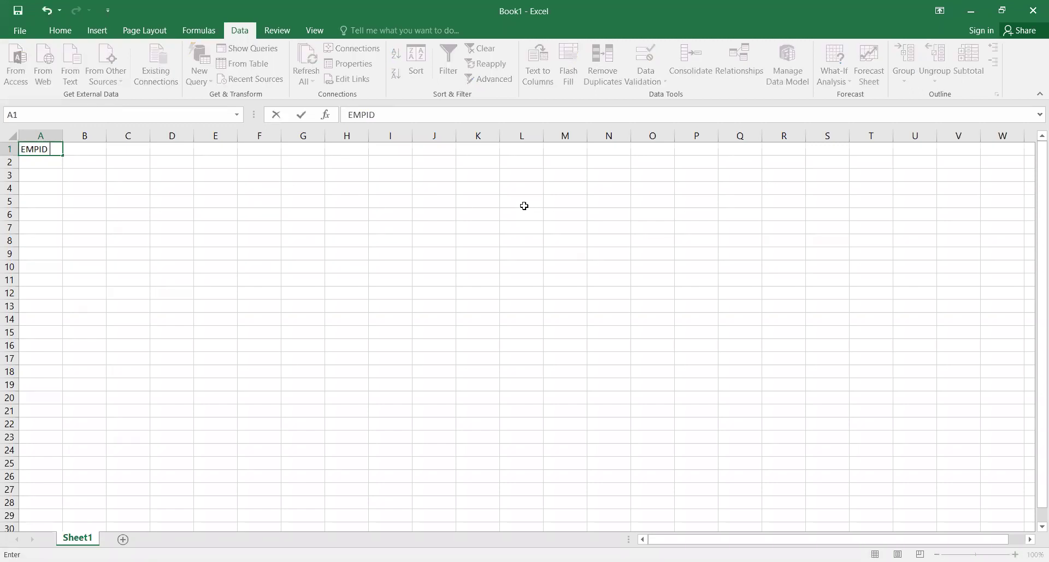
key(Tab)
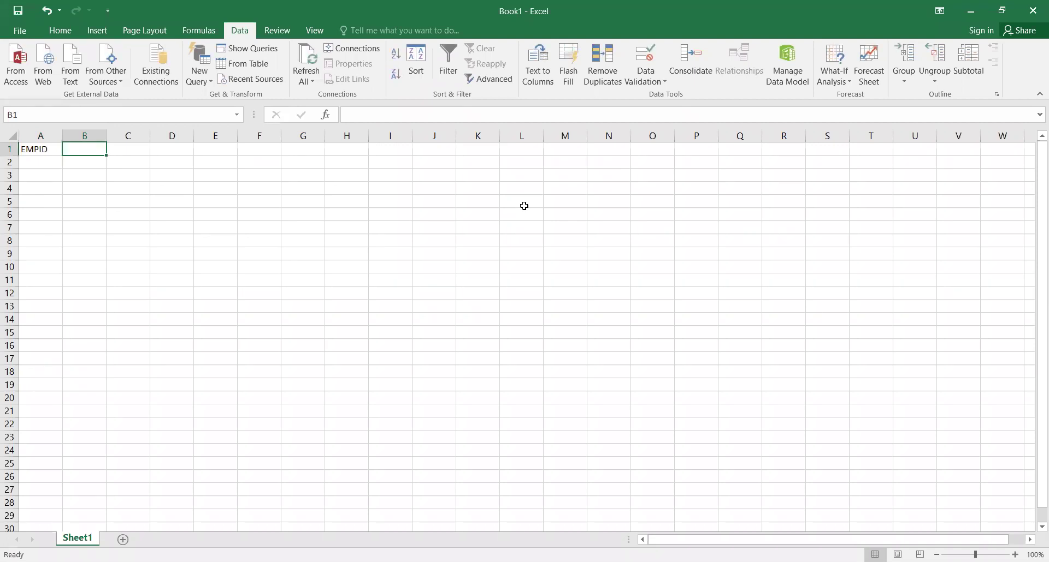
text(EMP)
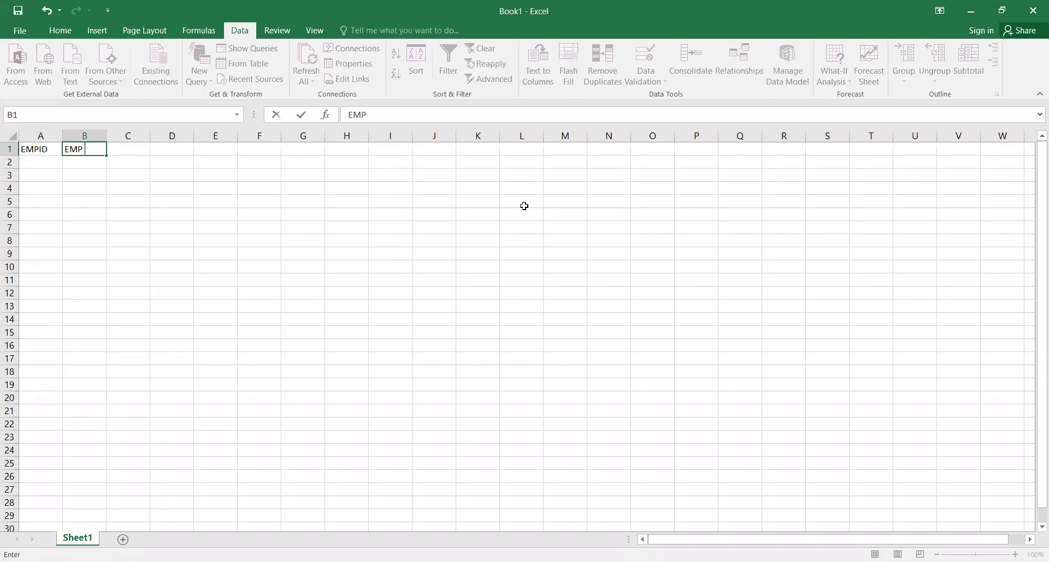
text( NAME)
key(Tab)
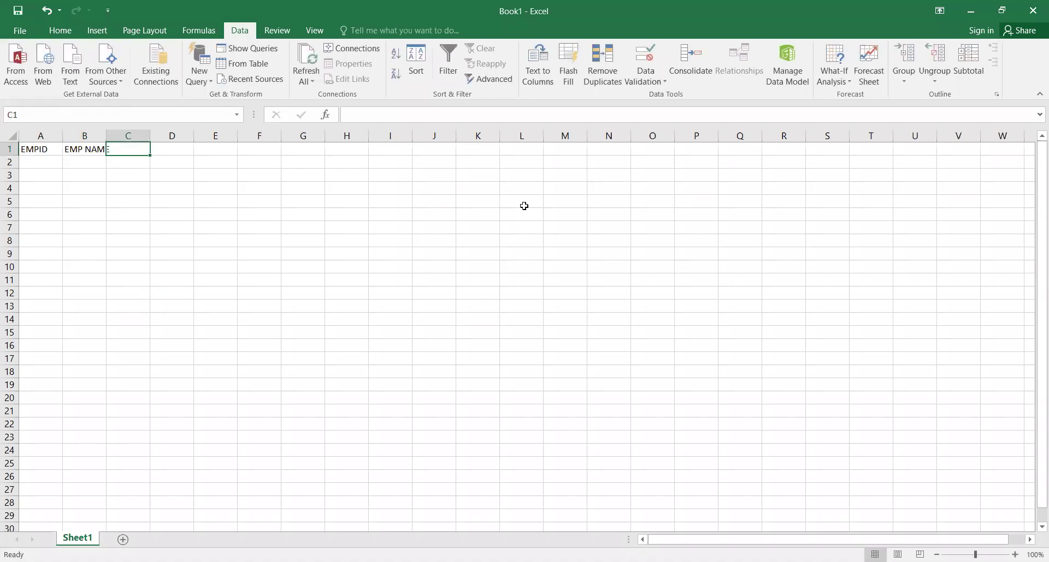
- Enter BASIC PAY as the column header in cell C1
text(SALARY)
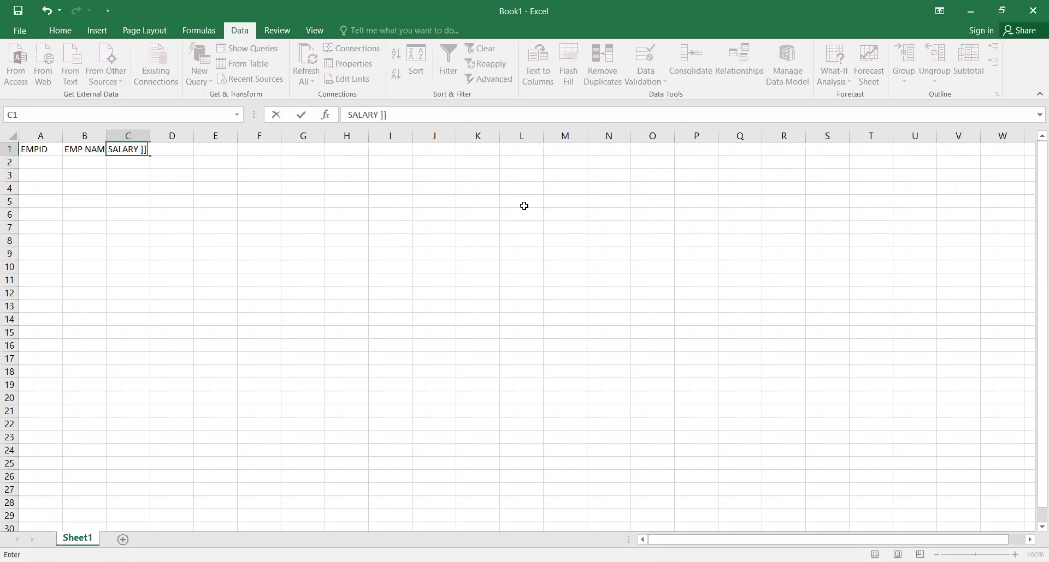
key(BackSpace)
key(BackSpace)
key(BackSpace)
key(BackSpace)
key(BackSpace)
key(BackSpace)
text(BASIC PAY)
key(Tab)
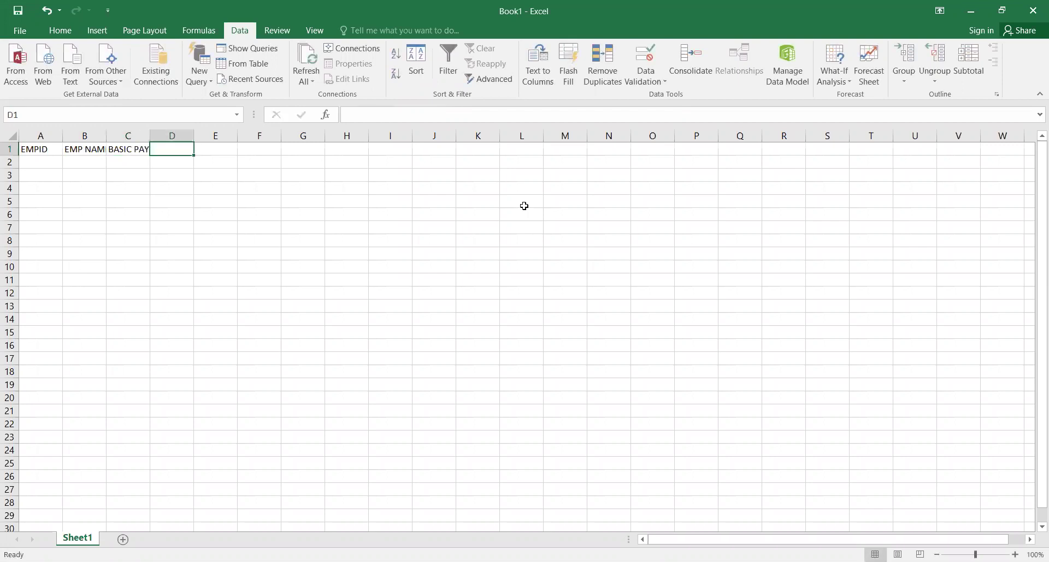
- Enter the column headers HRA 12% in cell D1 and DA 14% in cell E1
text(HRA)
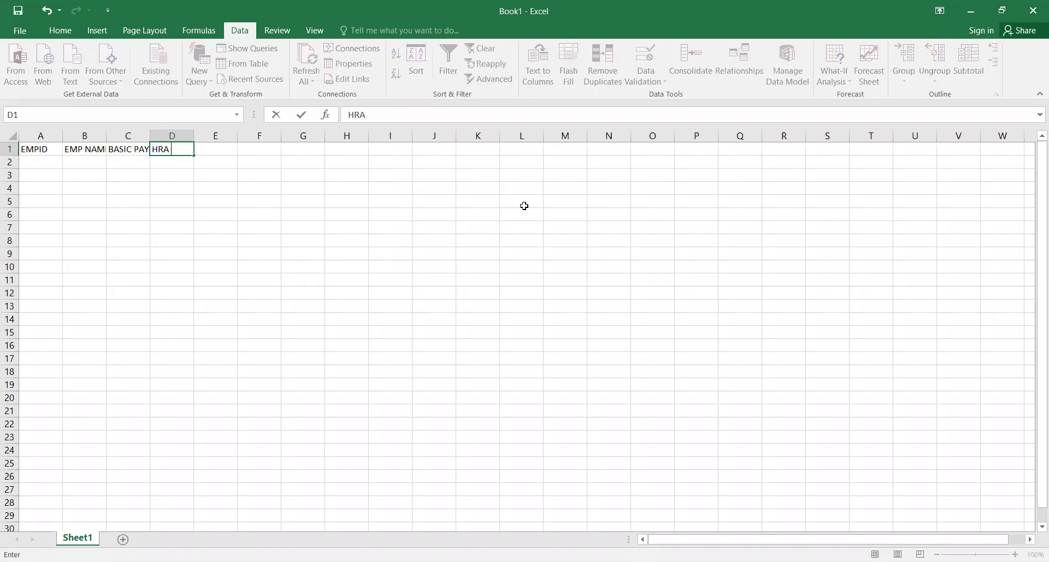
text(12%)
key(Tab)
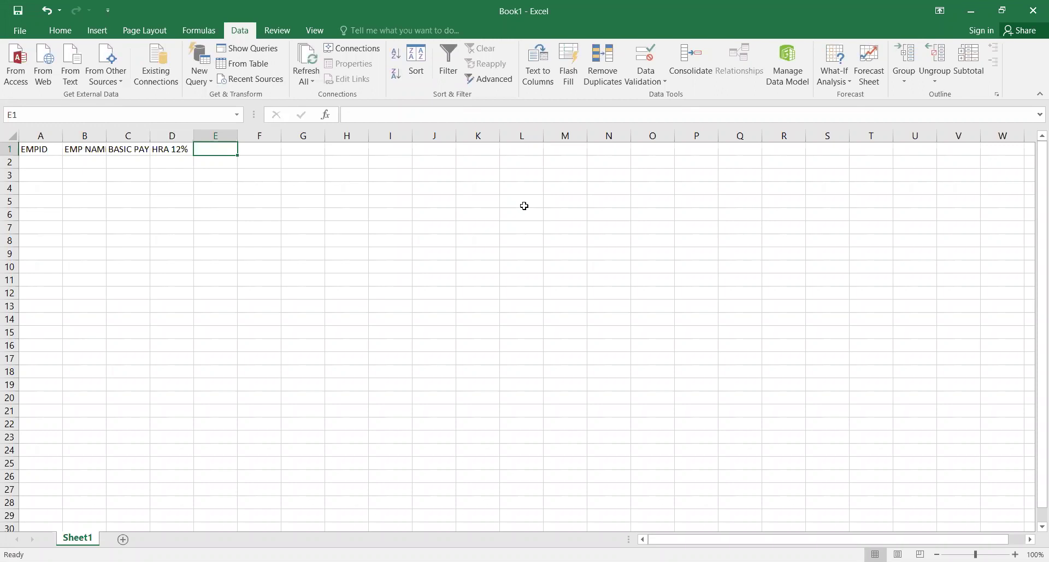
text(DA14)
key(Left)
key(Left)
key(Left)
key(Right)
key(Right)
key(Right)
key(BackSpace)
text(DA 14)
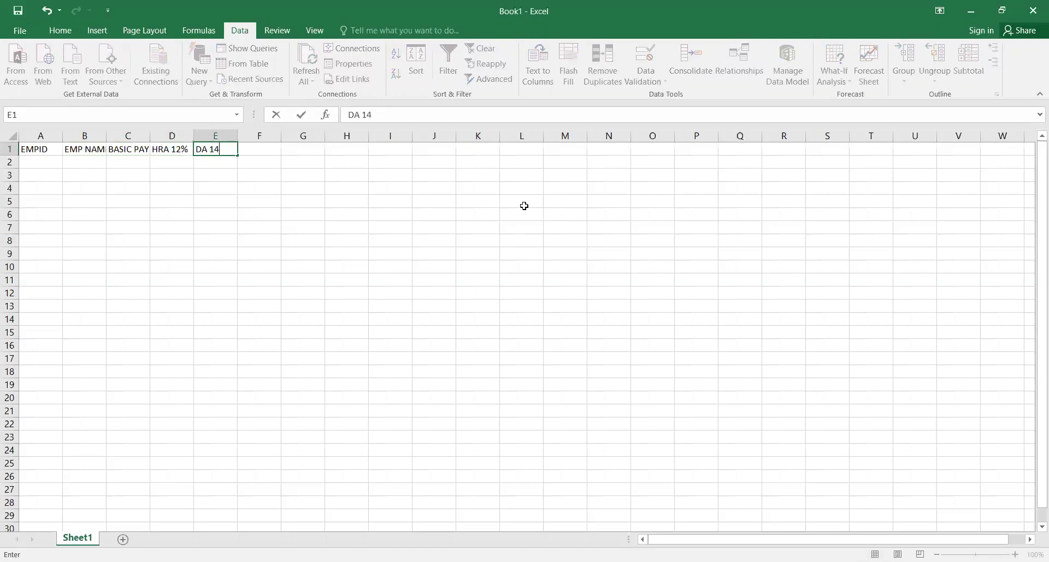
text(%)
key(Tab)
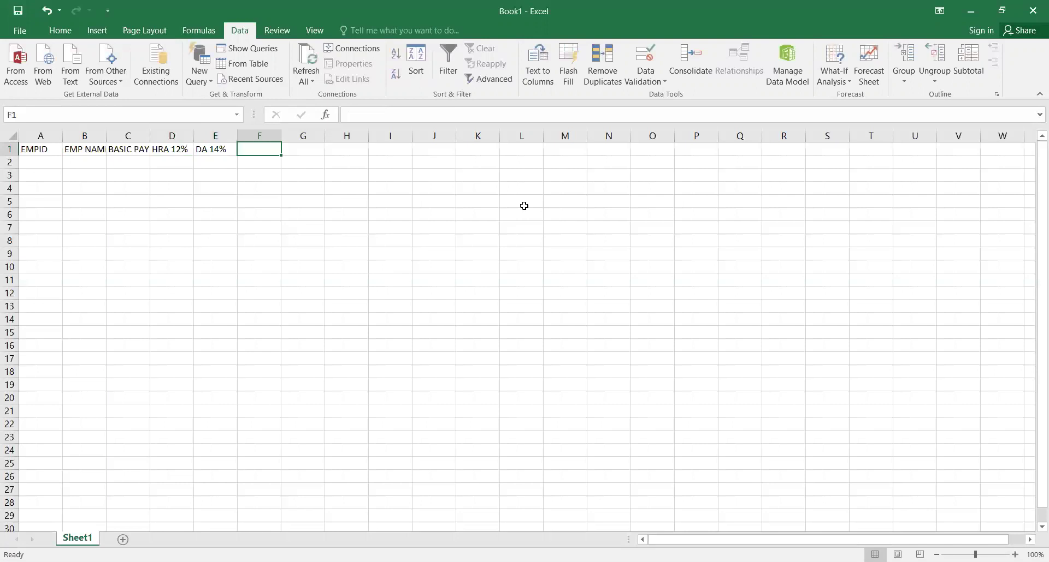
- Enter the column headers GROSS SALARY, P.F 17% and NET SALARY in cells F1 to H1
text(GROSS)
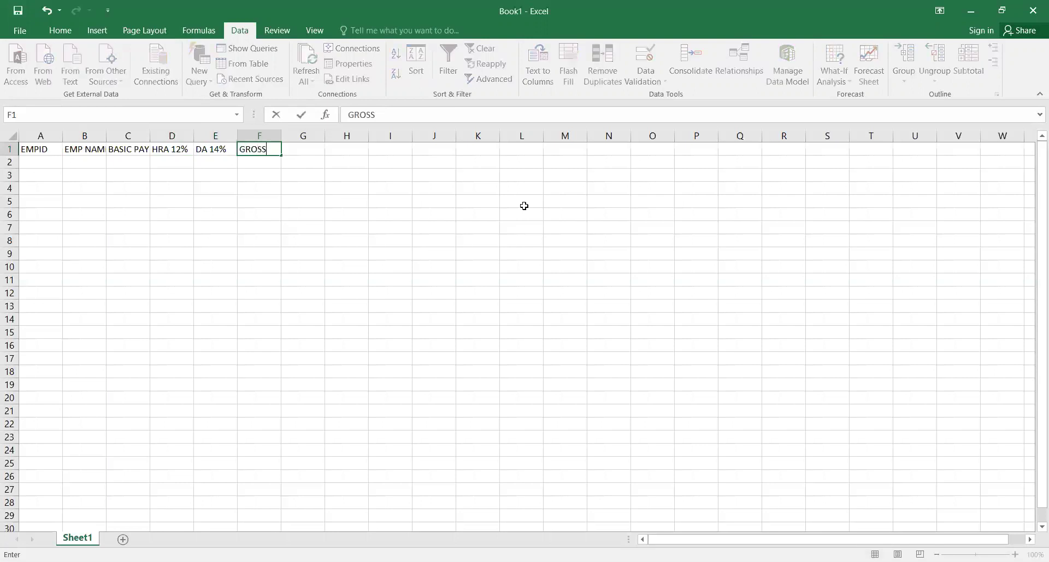
text( SALARY)
key(Tab)
text(P)
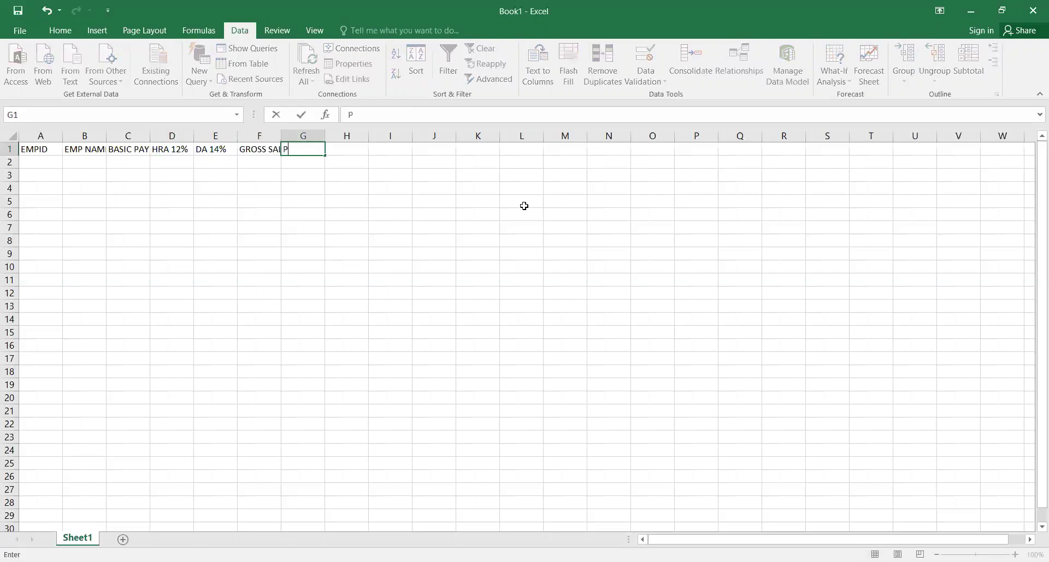
text(.F 17%)
key(Tab)
text(N)
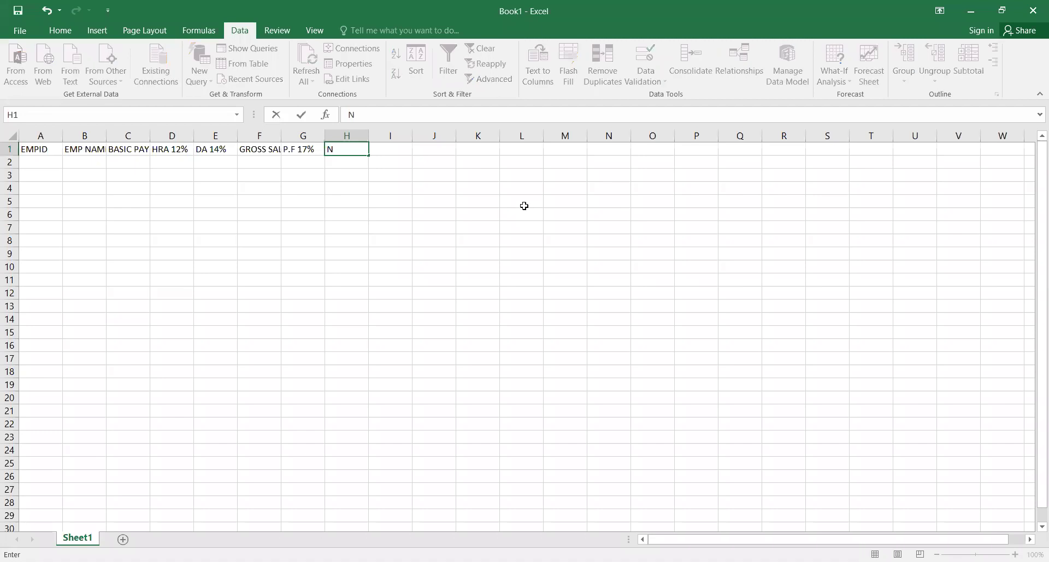
text(ET SALARY)
key(Return)
- Fill the EMPID column in cells A2 to A8 with seven four-digit employee ID numbers
key(Left)
key(Home)
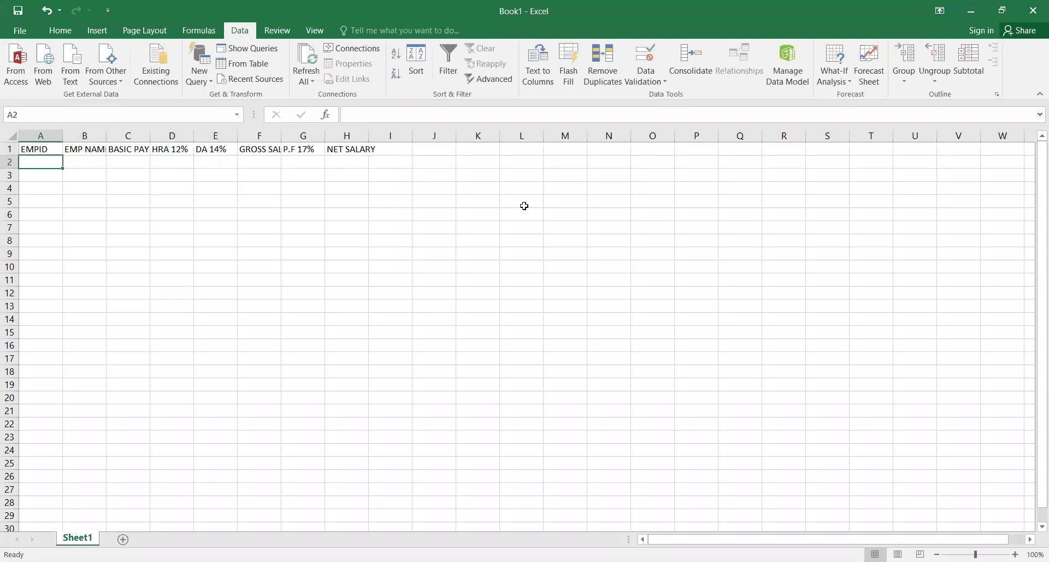
text(1213)
key(Return)
text(1221)
key(Return)
text(1456)
key(Return)
text(1312)
key(Return)
text(8876)
key(Return)
text(5)
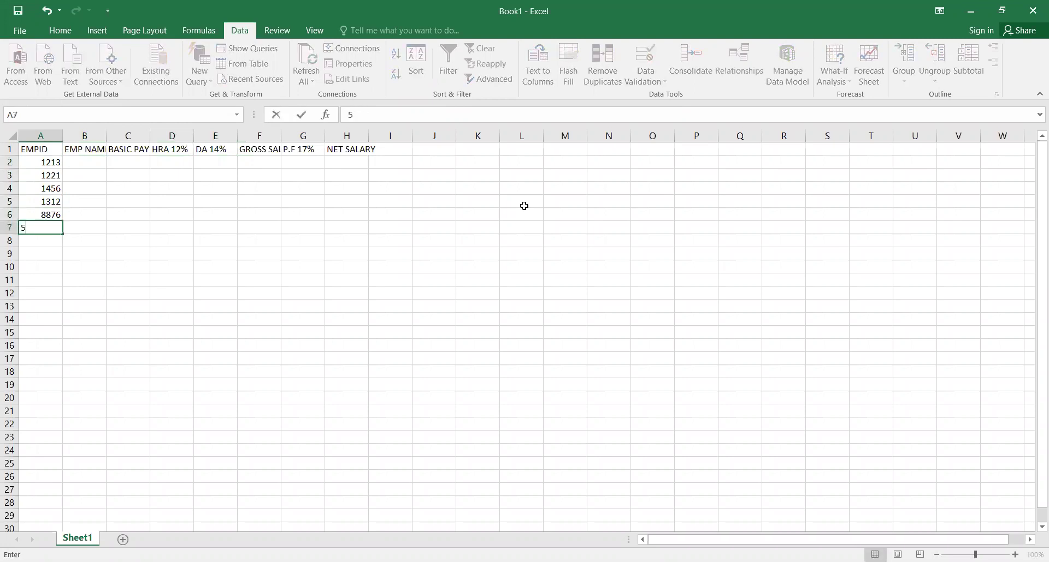
text(645)
key(Return)
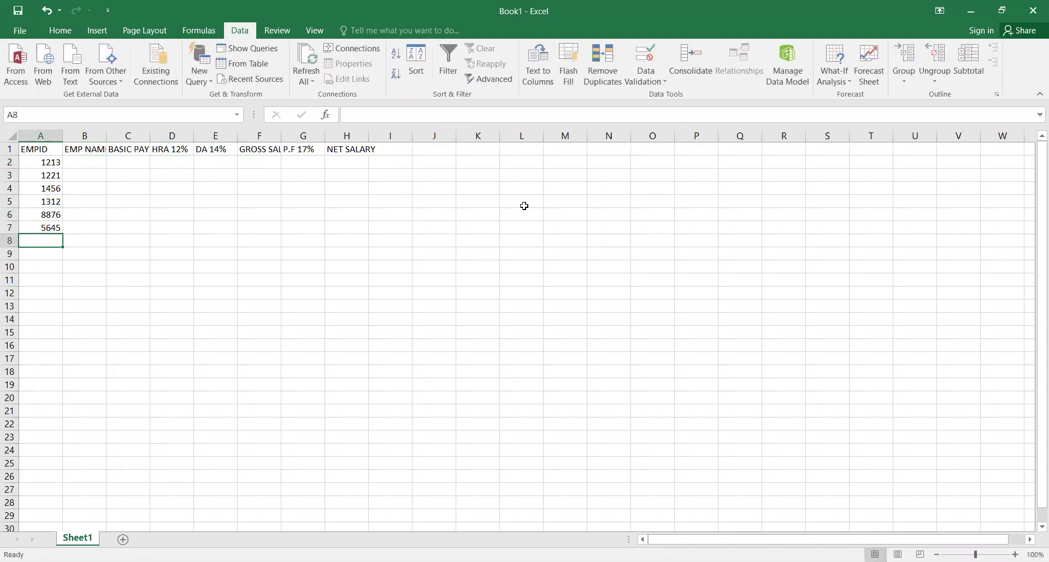
text(6554)
key(Return)
- Enter the names of the first four employees in the EMP NAME column, cells B2 to B5
key(Up)
key(Right)
key(Up)
key(Up)
key(Up)
key(Up)
key(Up)
key(Up)
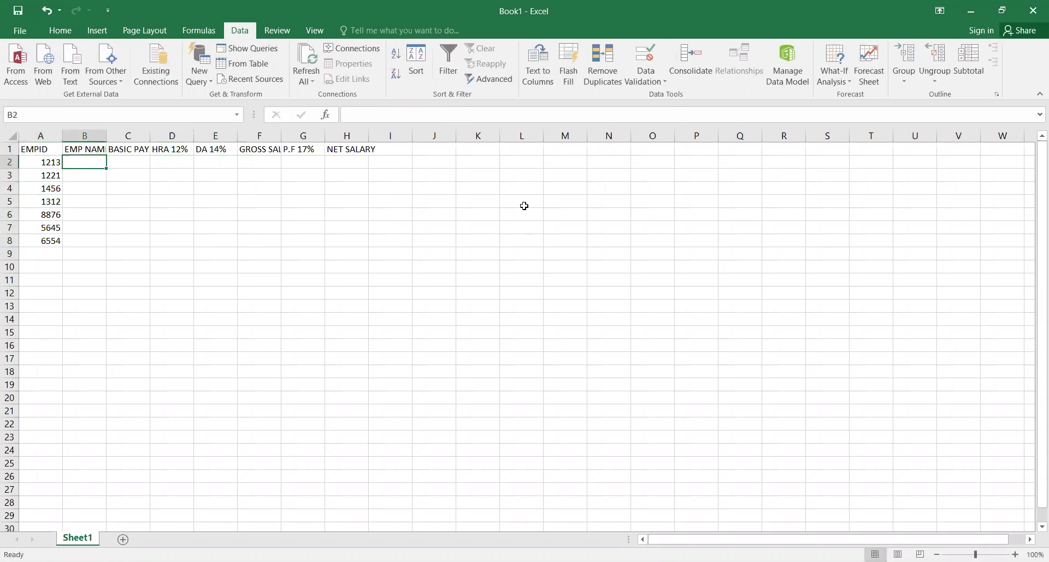
text(AKASH)
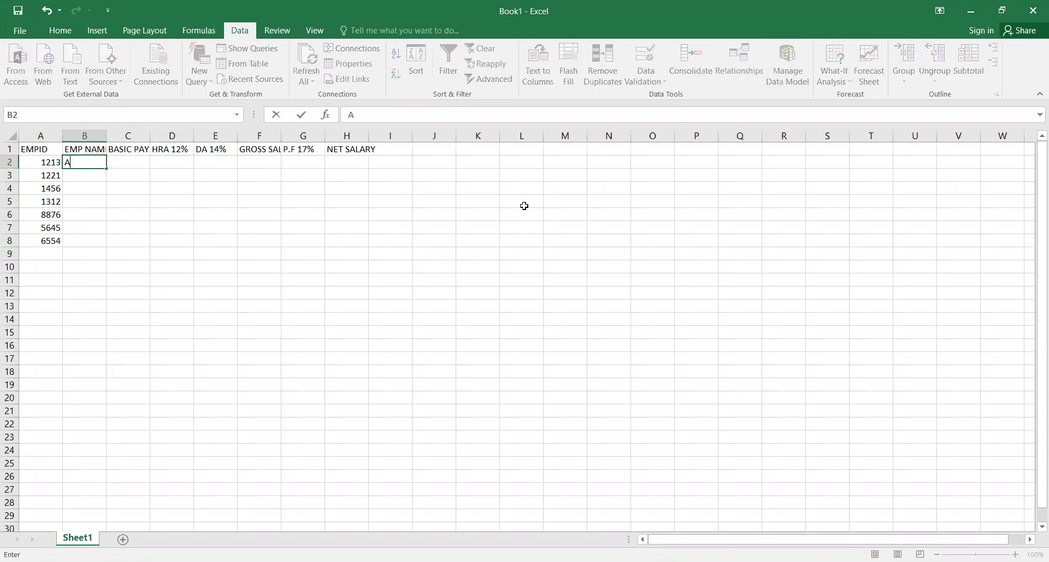
key(Return)
text(HIMANSHU)
key(Return)
text(RAKESH)
key(Return)
text(SURESH)
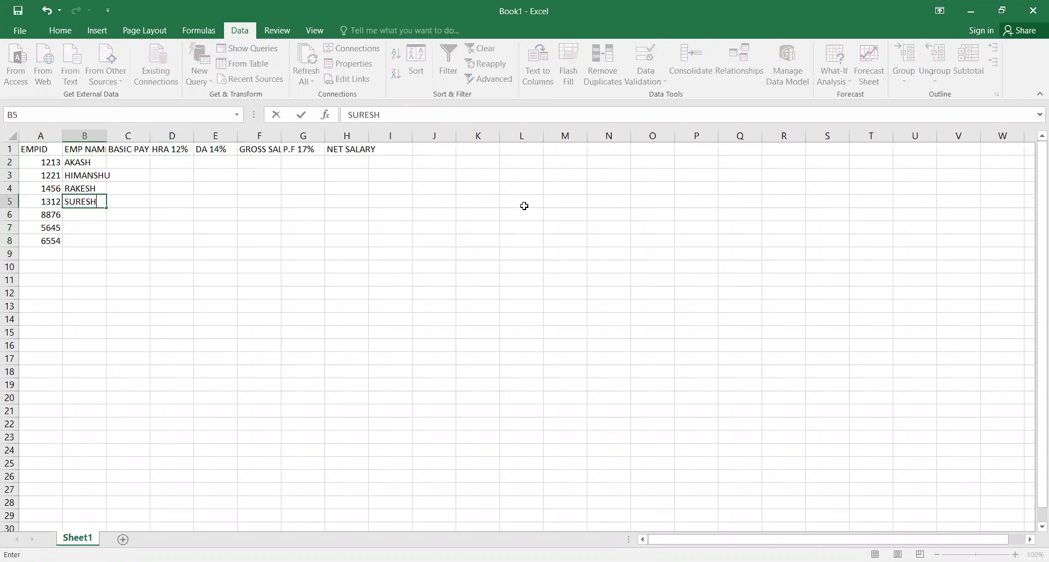
key(Return)
- Enter the names of the remaining three employees in cells B6 to B8
text(RAMESH')
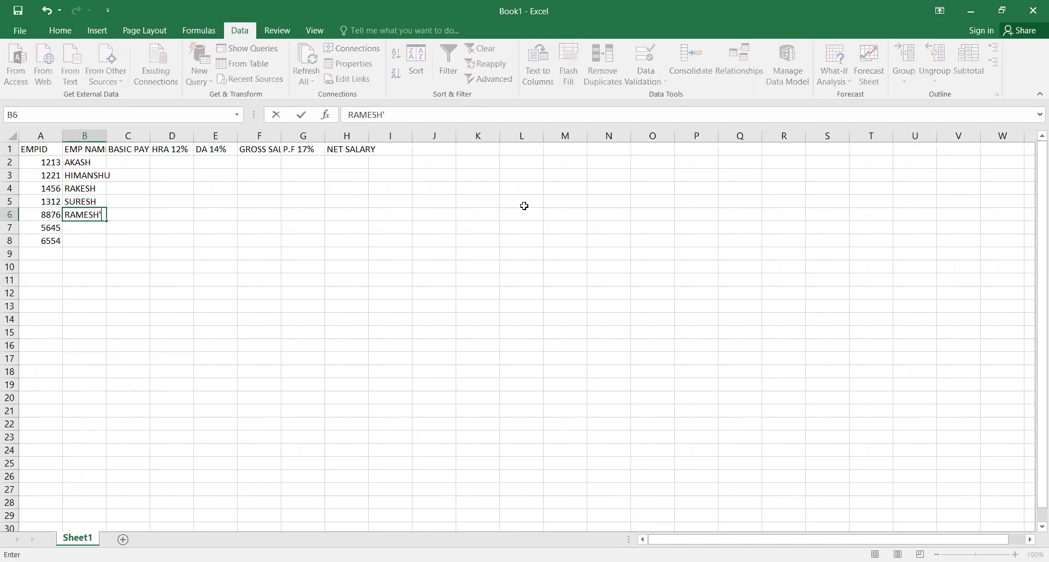
key(BackSpace)
key(Return)
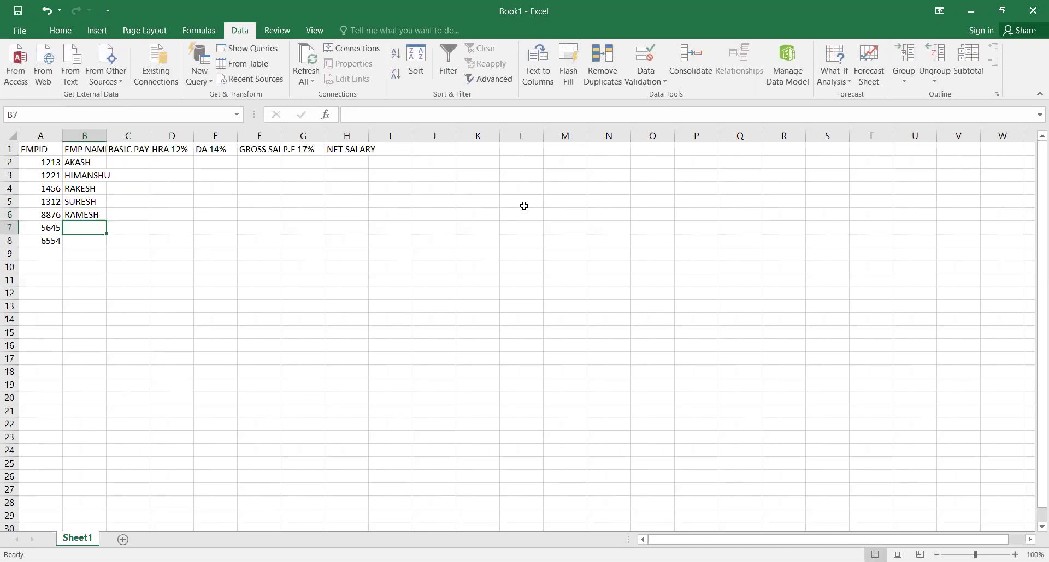
text(VISHAL)
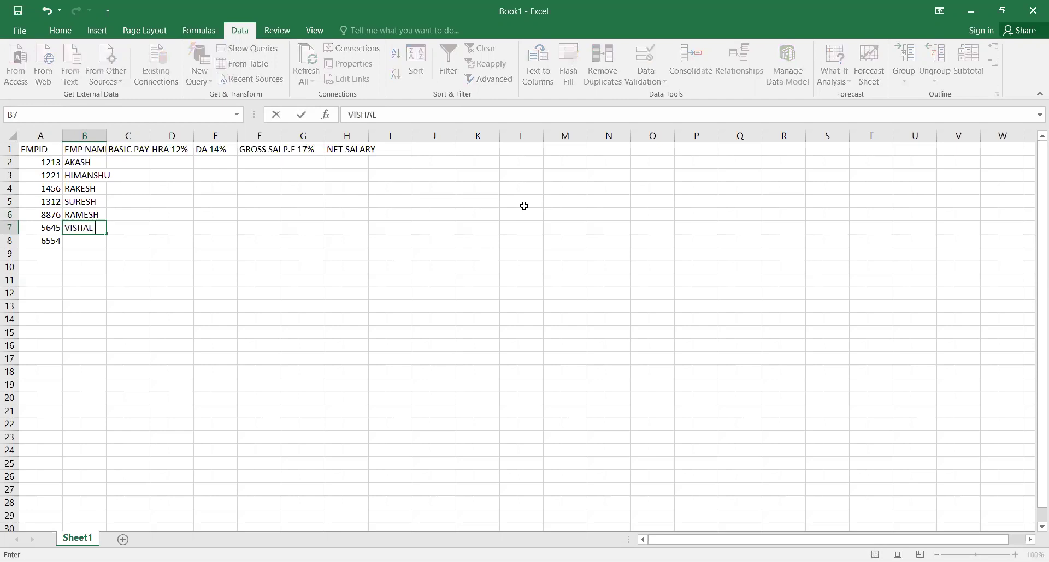
key(Return)
text(SOURAB)
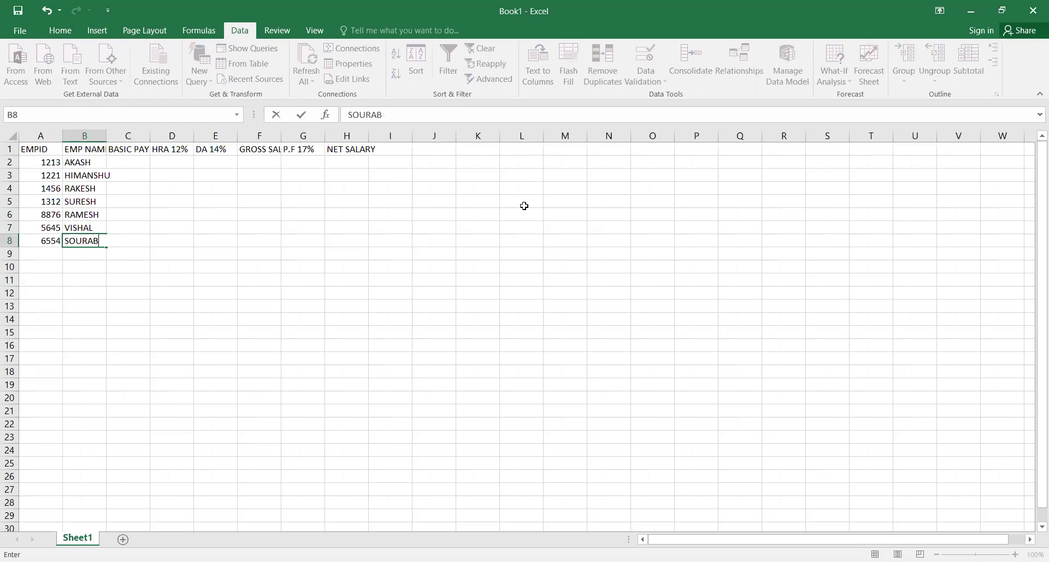
key(BackSpace)
text(V)
key(Tab)
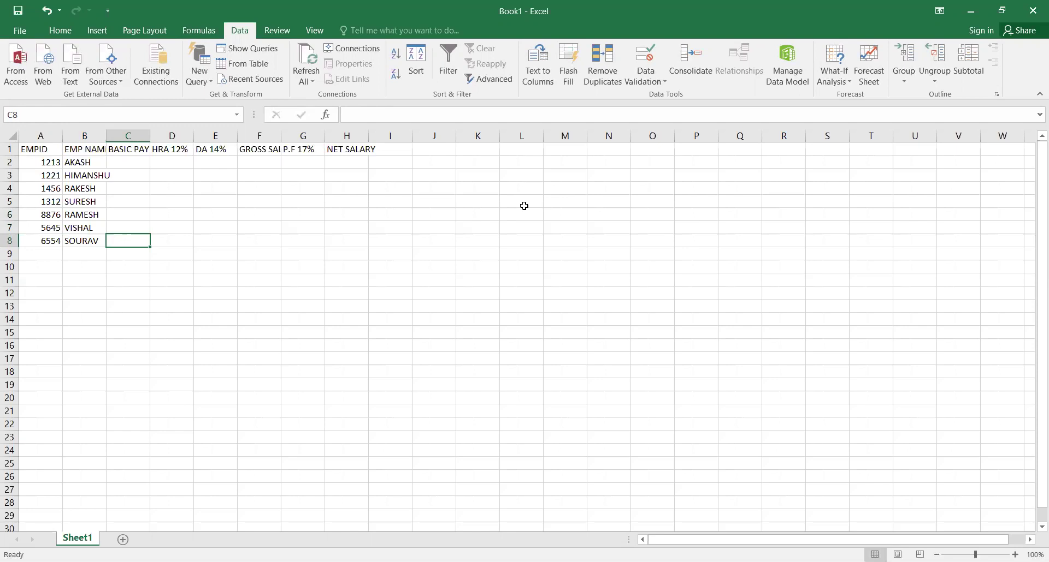
- Enter 45000, 55000 and 60000 in the BASIC PAY column for the first three employees, cells C2 to C4
key(Up)
key(Up)
key(Up)
key(Up)
key(Up)
key(Up)
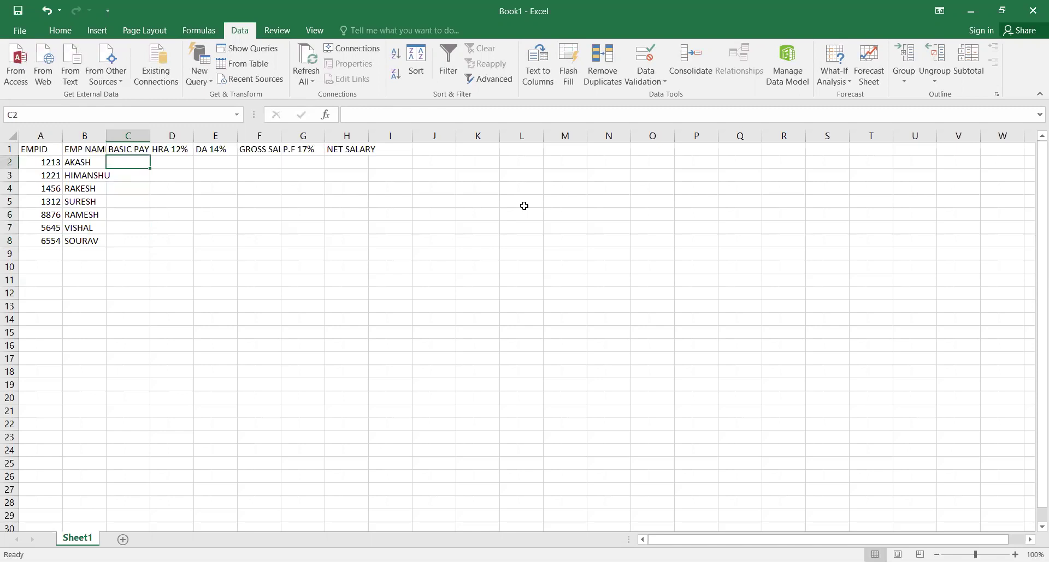
text(45000)
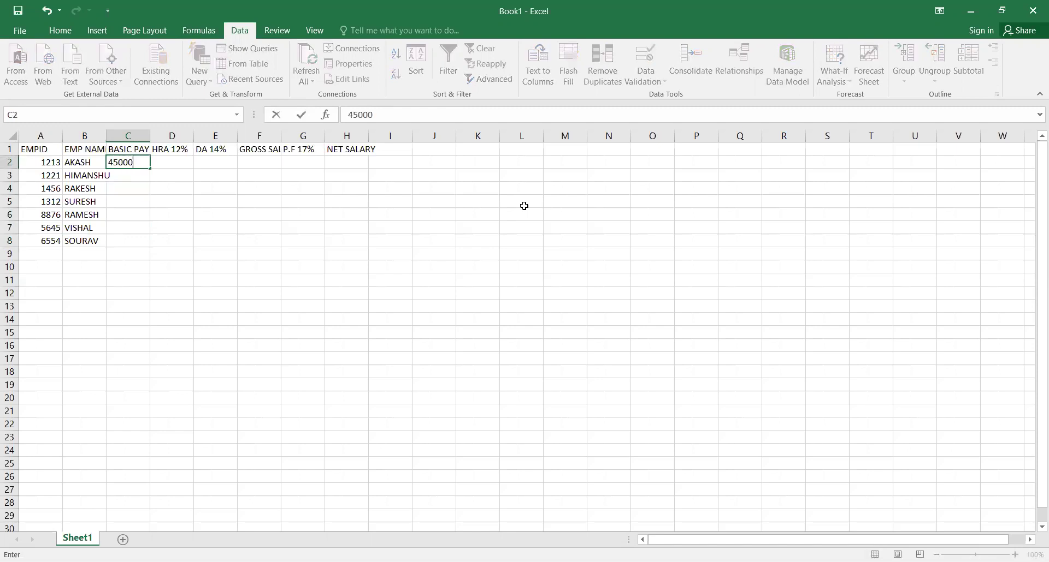
key(Return)
text(55000)
key(Return)
text(60000)
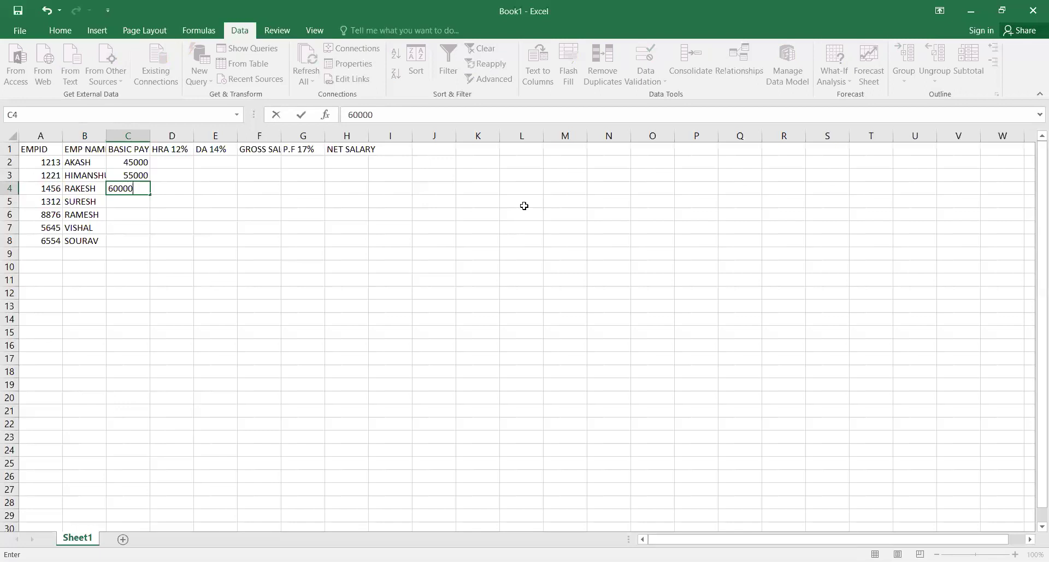
key(Return)
- Enter 32500 and 40000 as the BASIC PAY of the fourth and fifth employees in cells C5 and C6
text(325000)
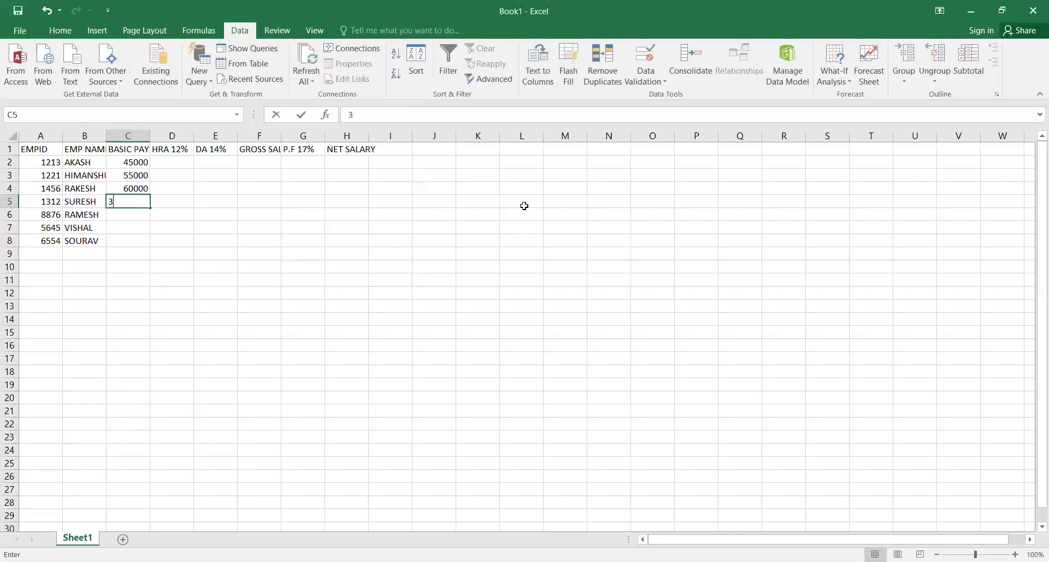
key(BackSpace)
key(BackSpace)
key(BackSpace)
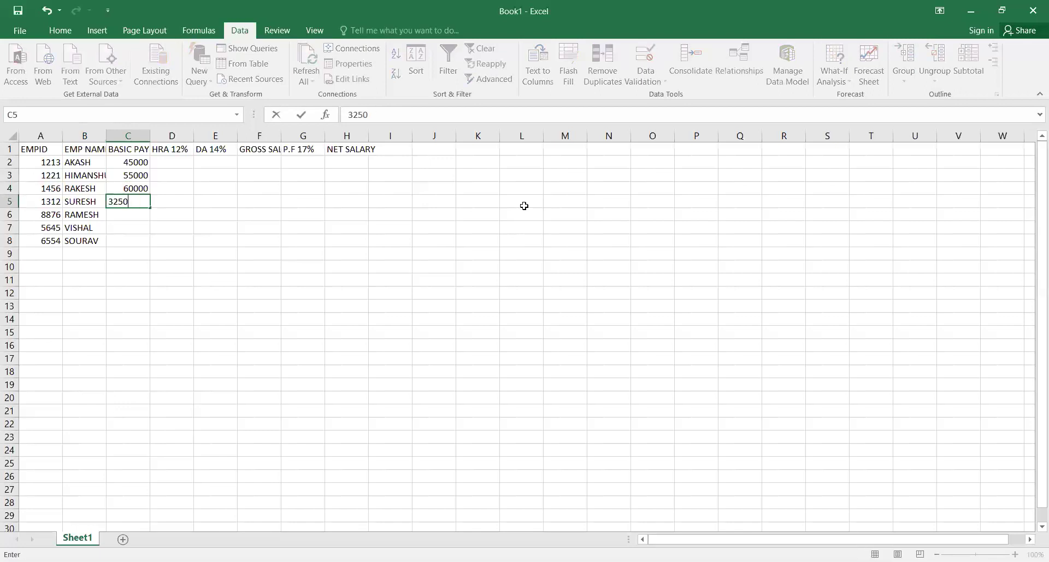
text(00)
key(Return)
text(40000)
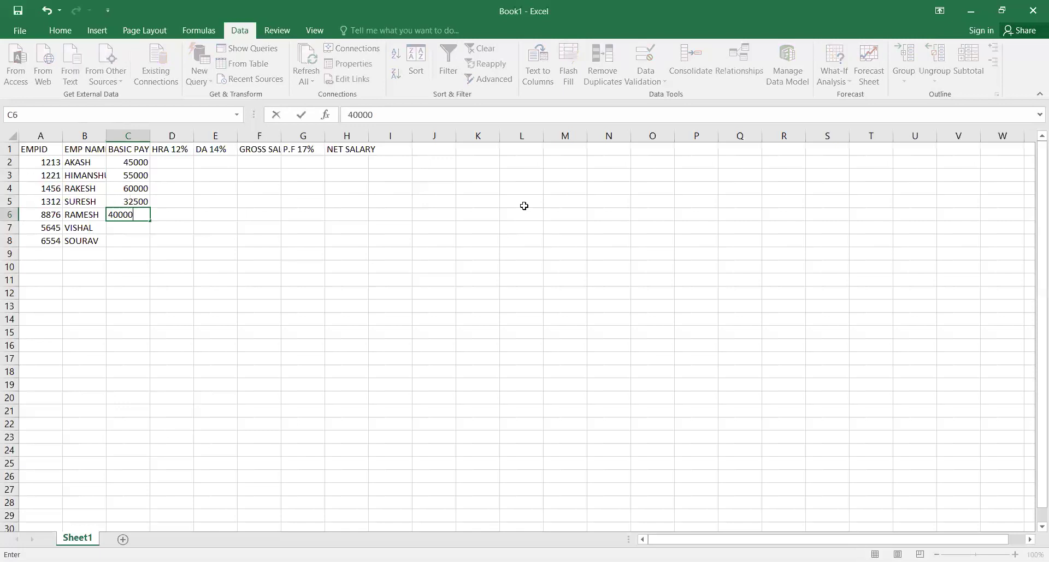
key(Return)
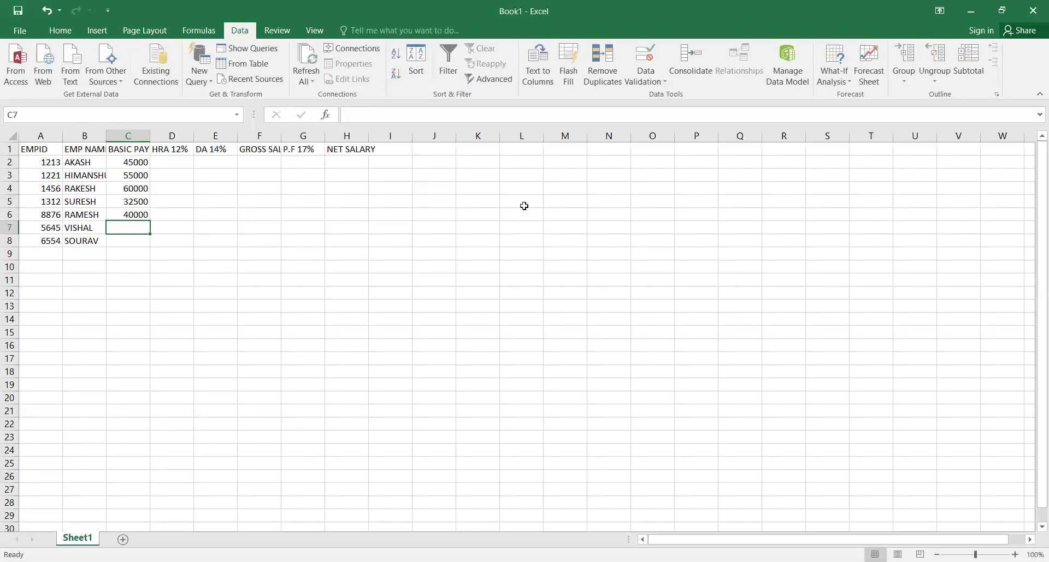
- Enter 74000 and 56000 as the BASIC PAY of the last two employees in cells C7 and C8
text(74000)
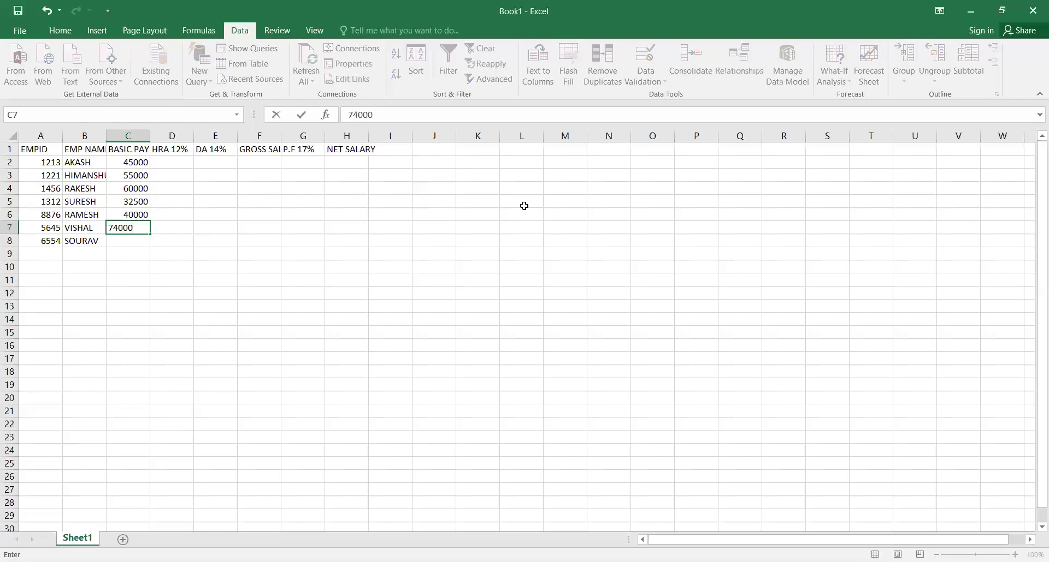
key(Return)
text(56)
text(000)
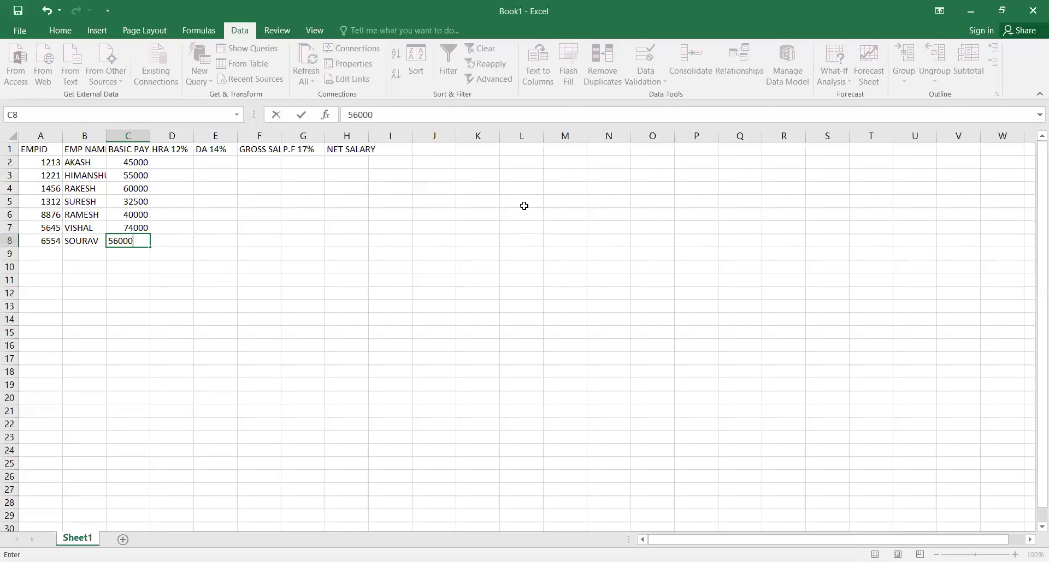
key(Right)
- Review the column headings in row 1, moving through them cell by cell from EMPID to P.F 17%
key(Left)
key(Up)
key(Up)
key(Up)
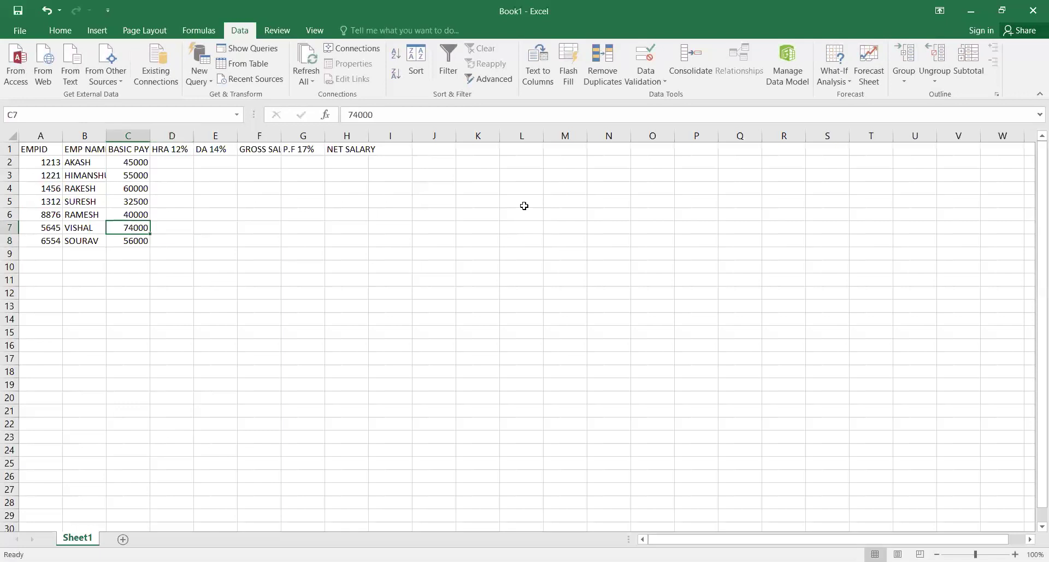
key(Left)
key(Up)
key(Up)
key(Up)
key(Up)
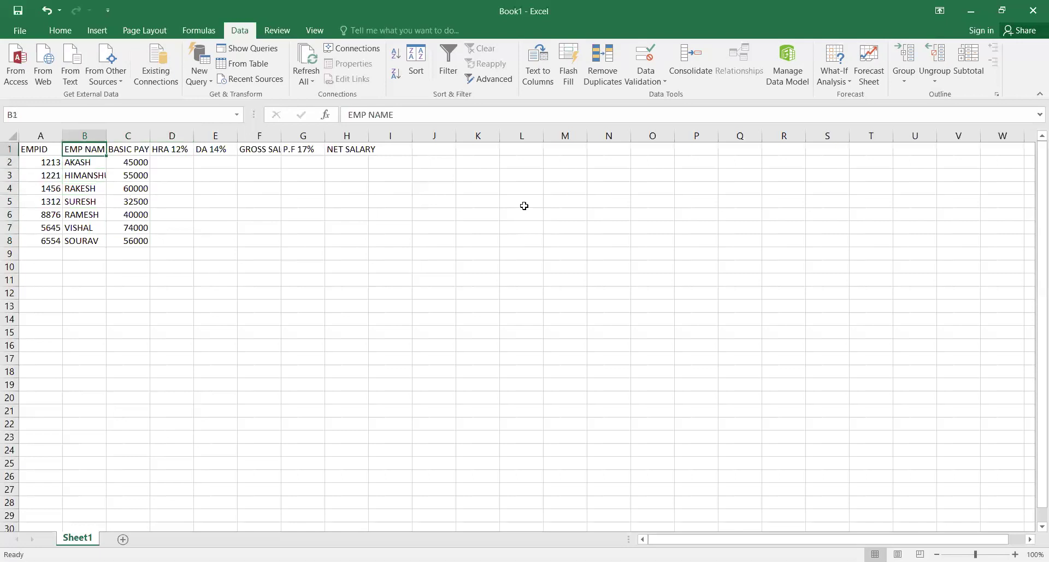
key(Left)
key(Right)
key(Right)
key(Right)
key(Right)
key(Right)
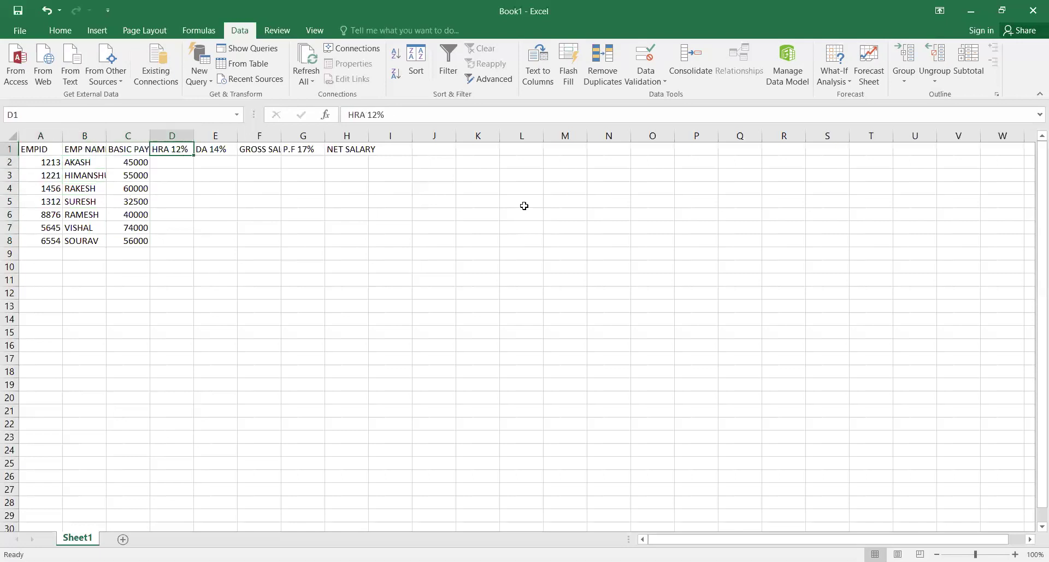
key(Left)
key(Right)
key(Right)
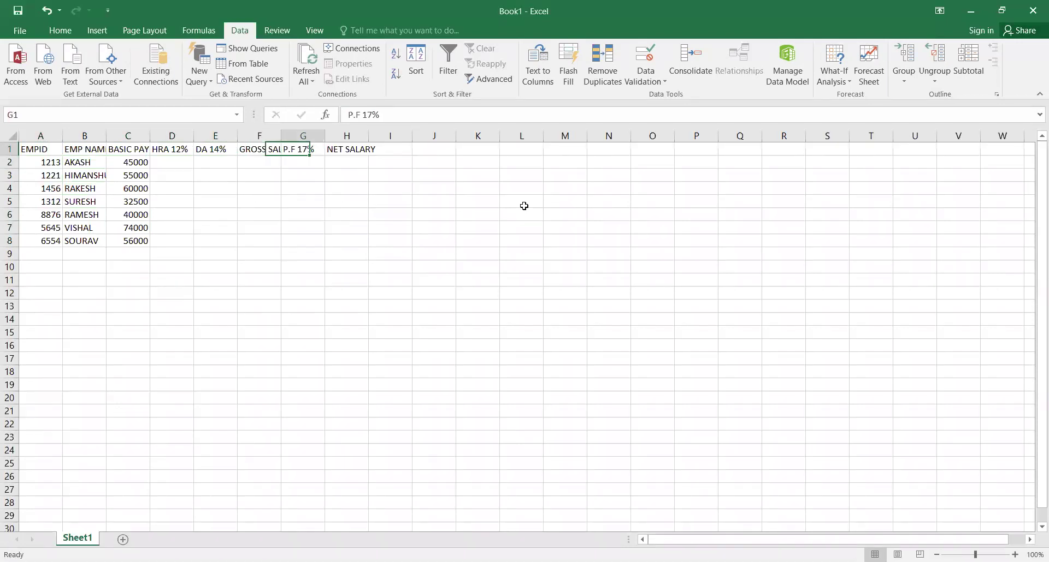
key(Right)
key(Left)
key(Left)
key(Left)
key(Left)
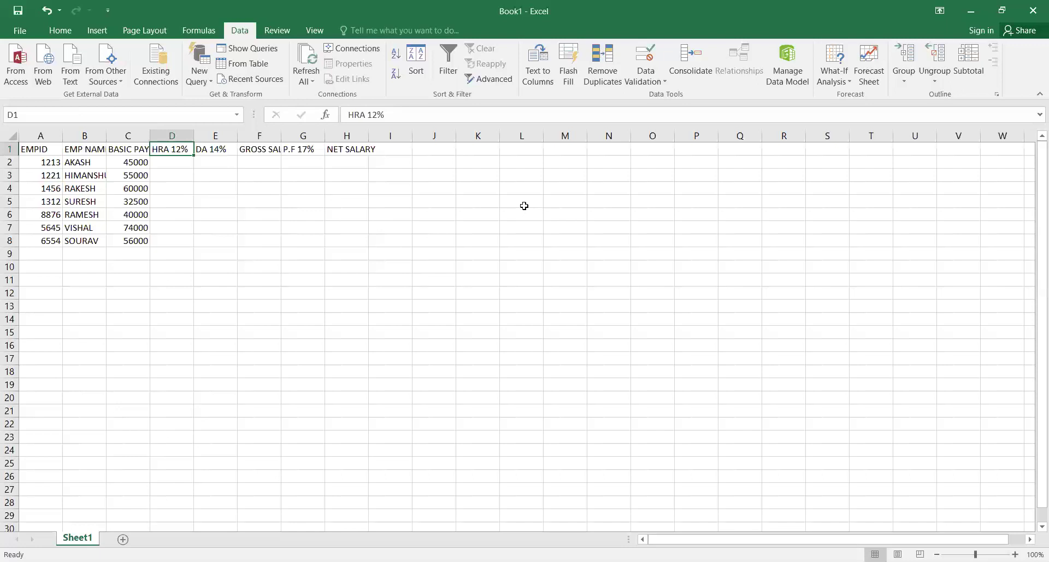
- Calculate the first employee's HRA in cell D2 with the formula =C2*12%
click(175, 158)
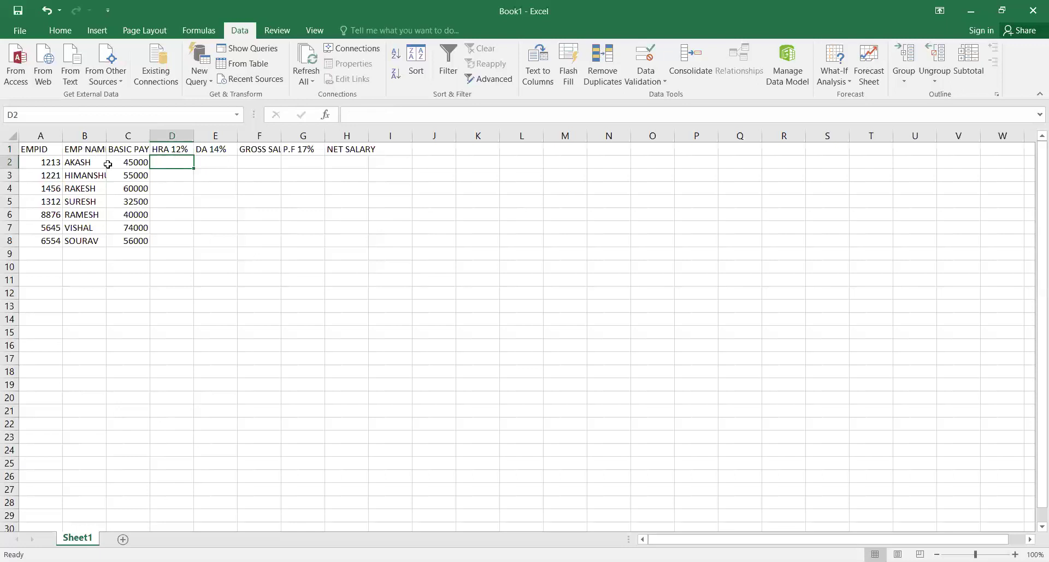
text(=)
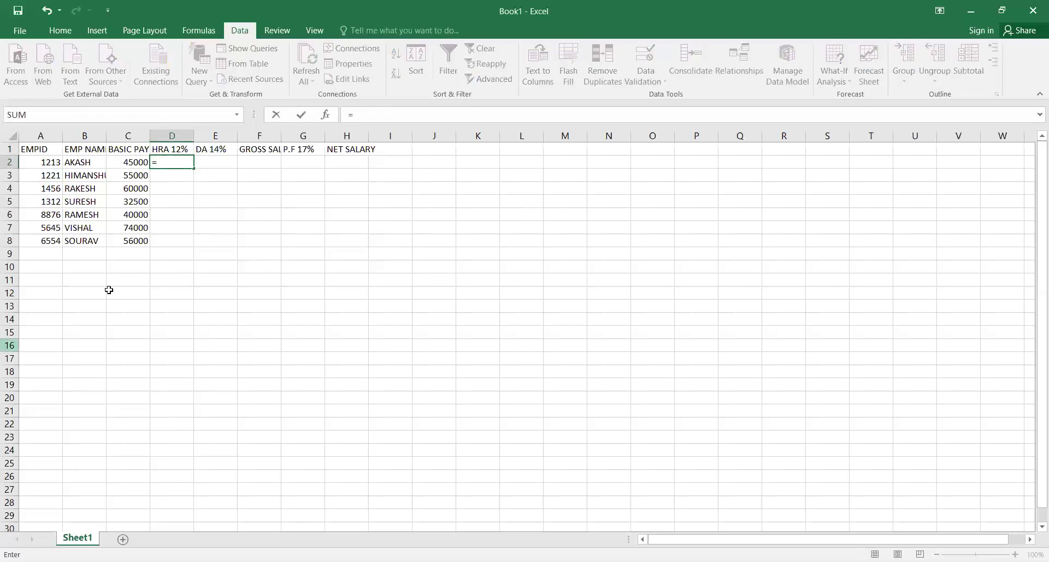
click(130, 163)
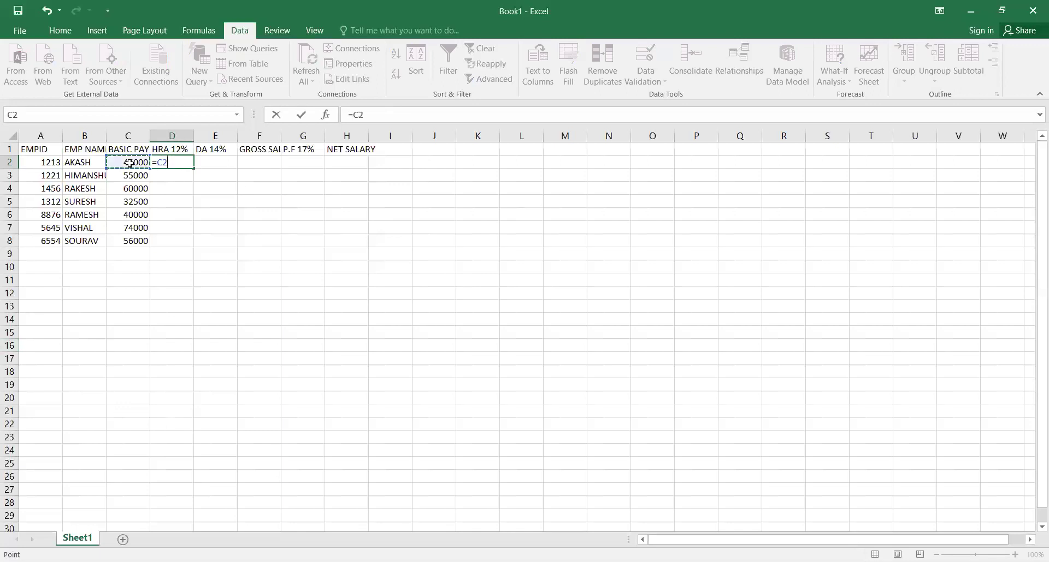
text(*12%)
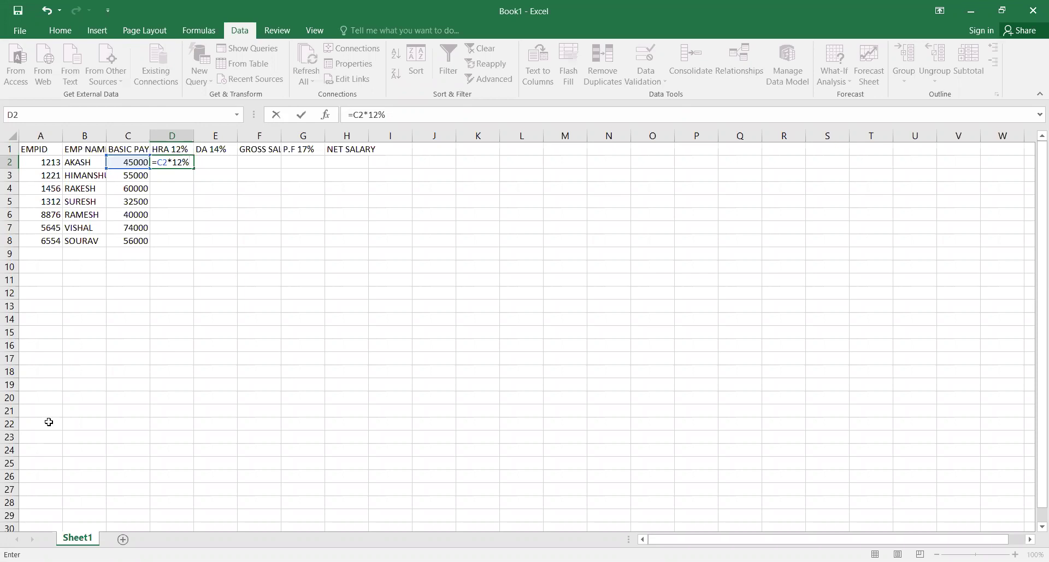
key(Return)
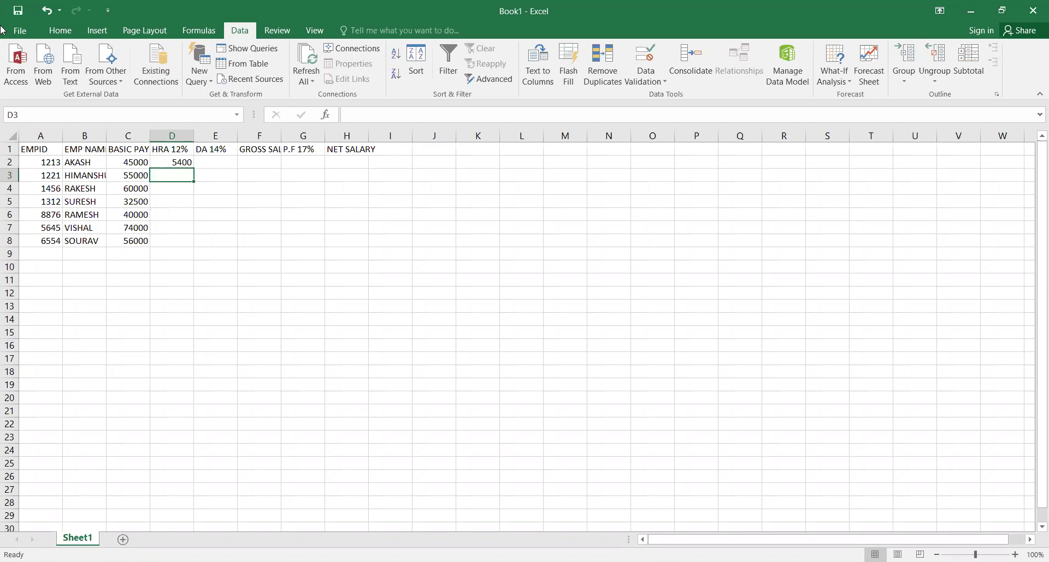
- Calculate the second employee's HRA in cell D3 with the formula =C3*12%
text(=)
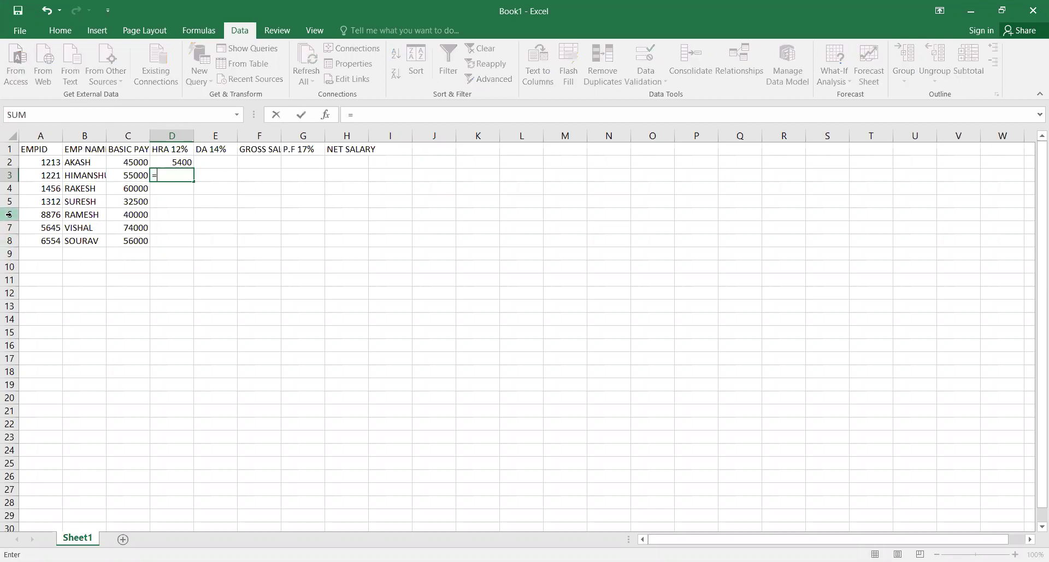
click(123, 177)
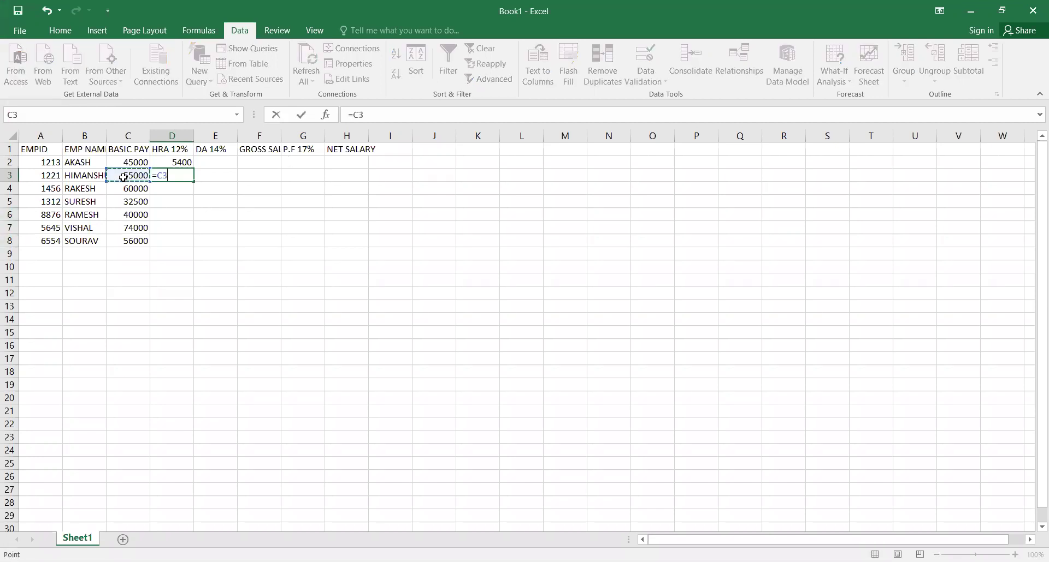
text(*12%)
key(Return)
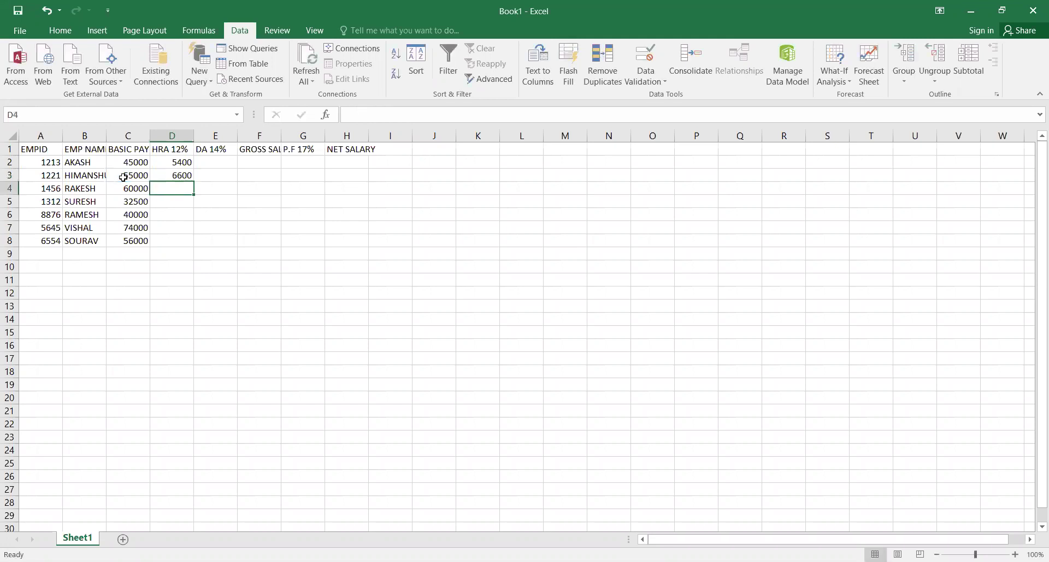
- Enter the HRA formula =C4*12/100 in cell D4 and fill it down through D8
text(=)
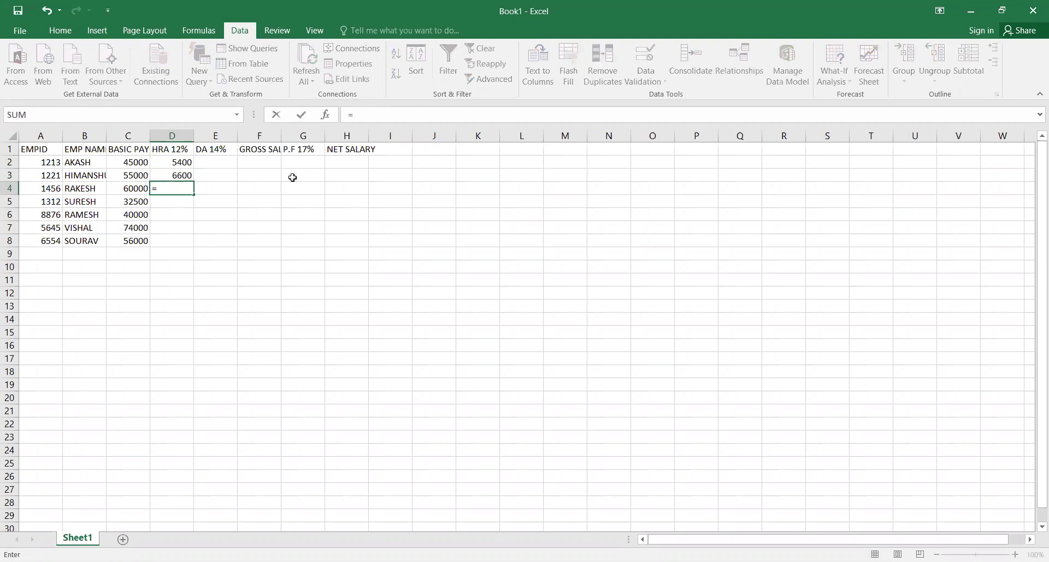
click(123, 189)
text(*12/10)
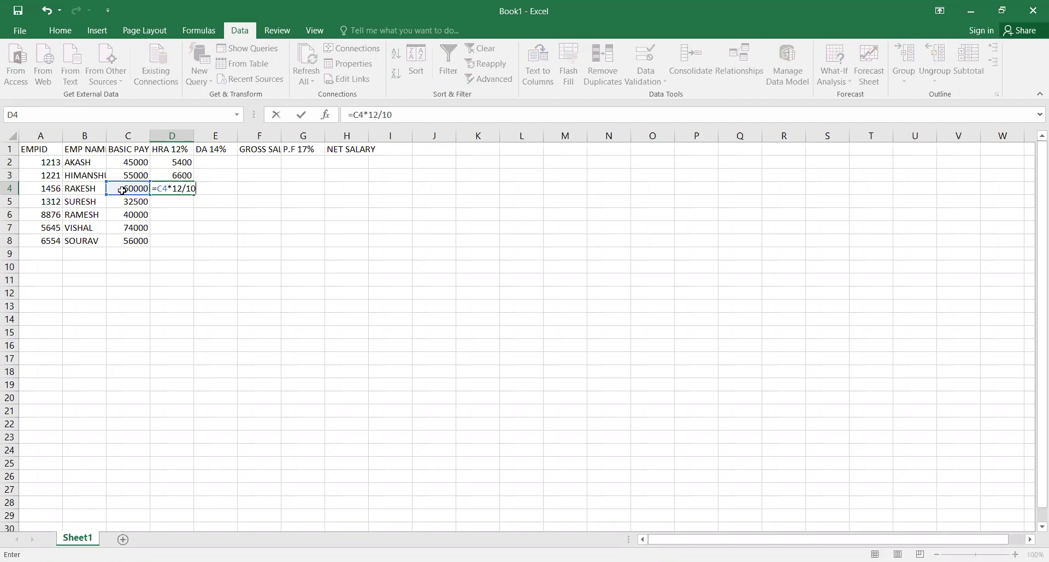
key(Return)
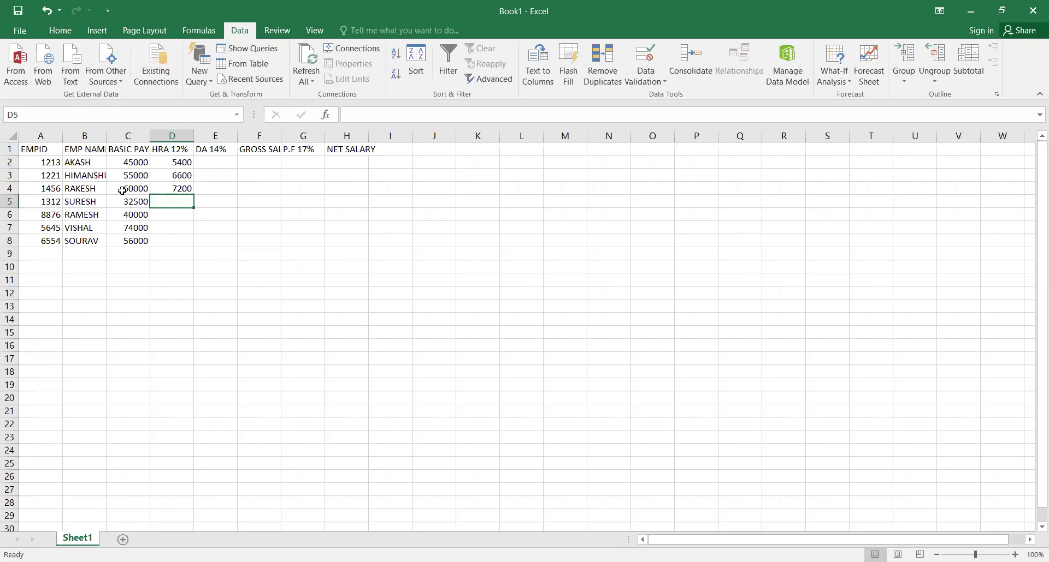
click(183, 189)
drag(194, 192, 188, 248)
click(169, 269)
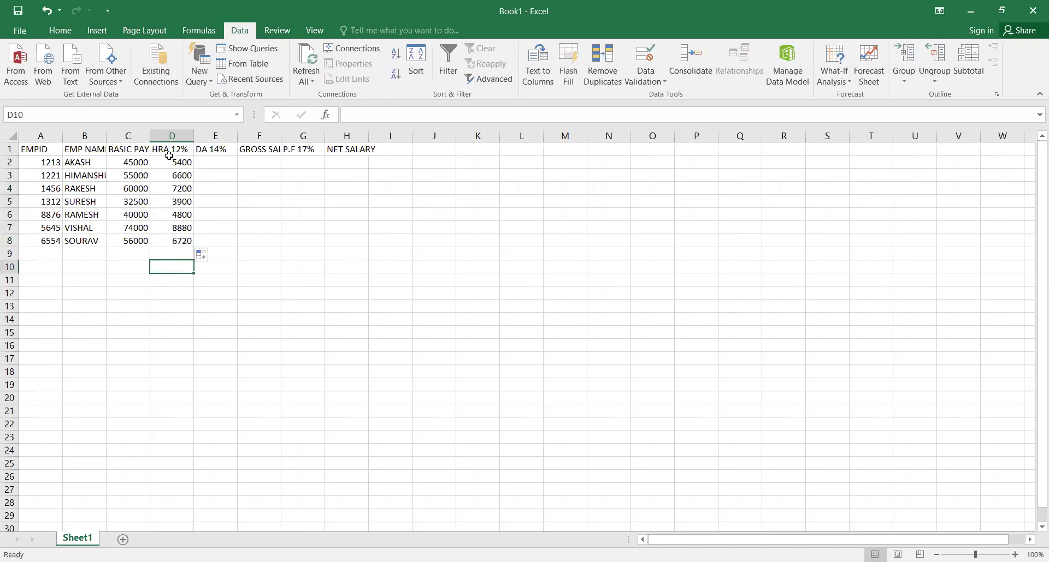
click(157, 255)
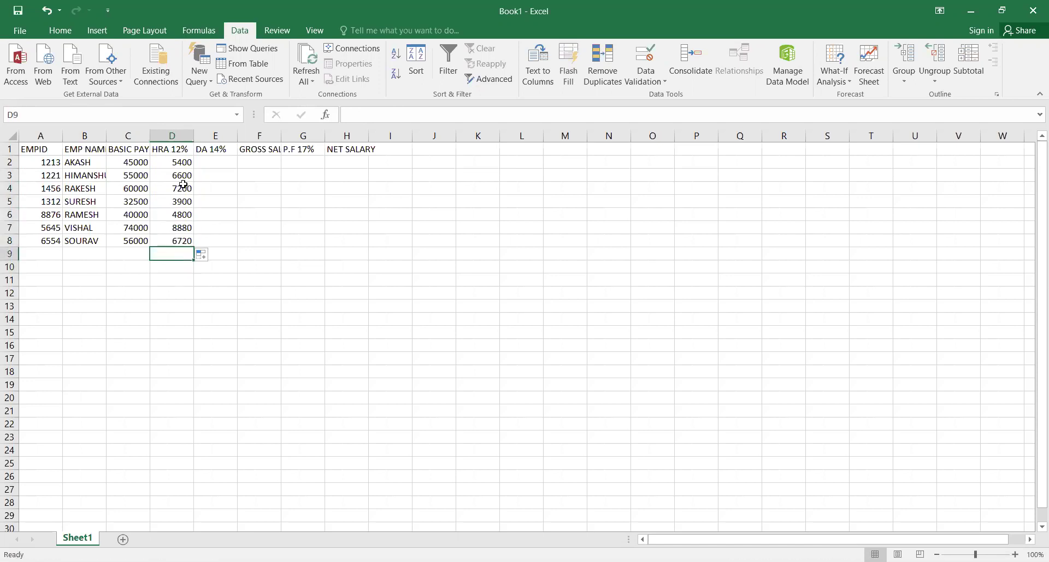
- Calculate the first employee's DA in cell E2 with the formula =C2*14%
click(211, 153)
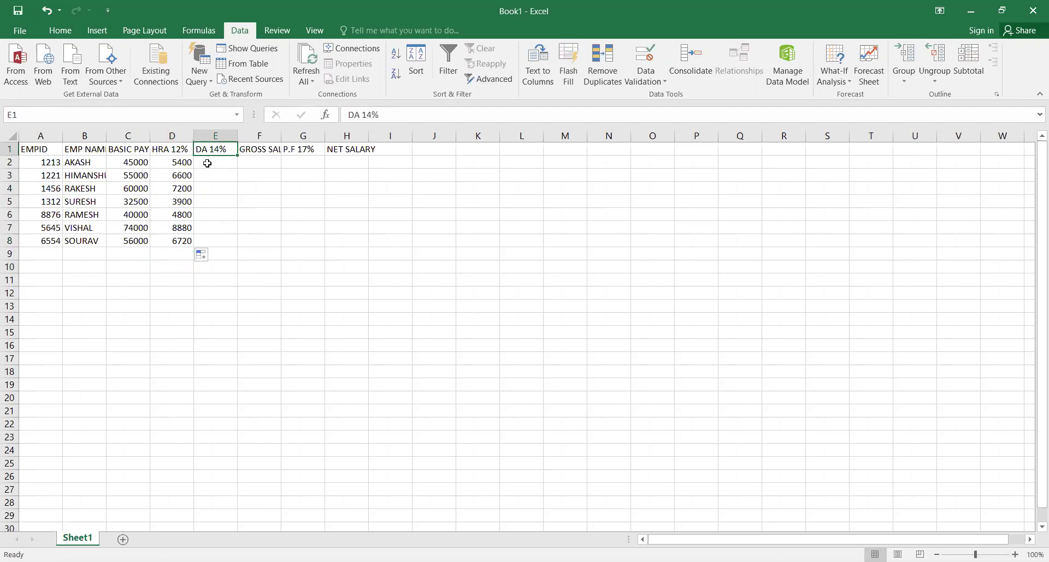
click(207, 164)
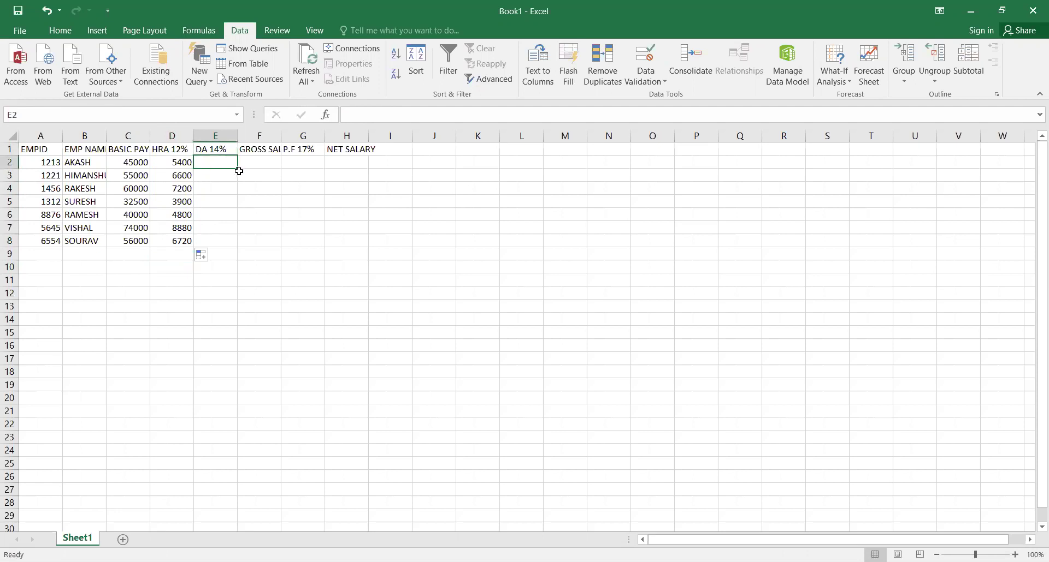
text(=)
click(114, 161)
text(*14%)
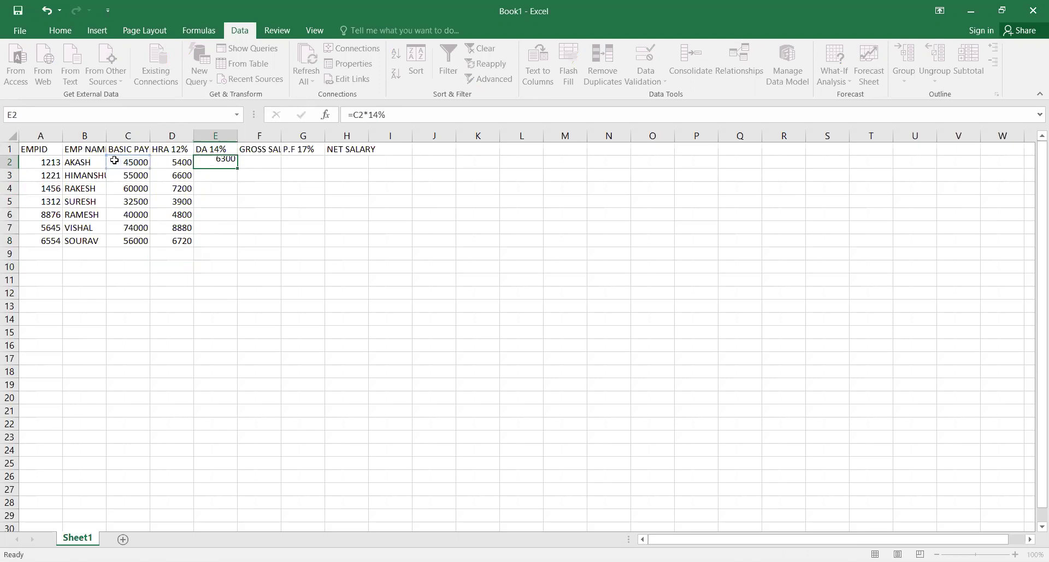
key(Return)
click(206, 165)
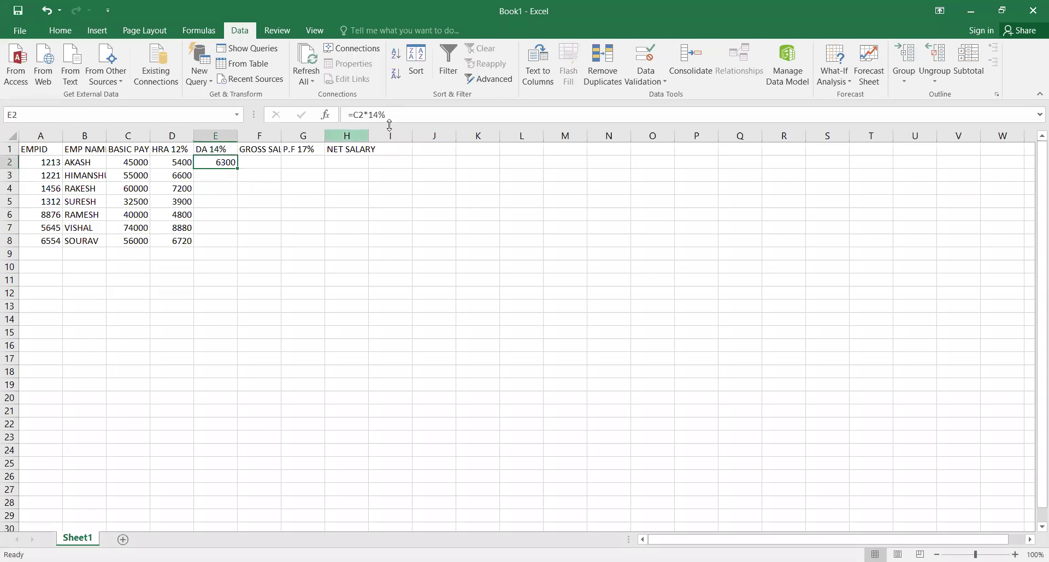
- Calculate the second employee's DA in cell E3 with the formula =C3*14%
click(209, 176)
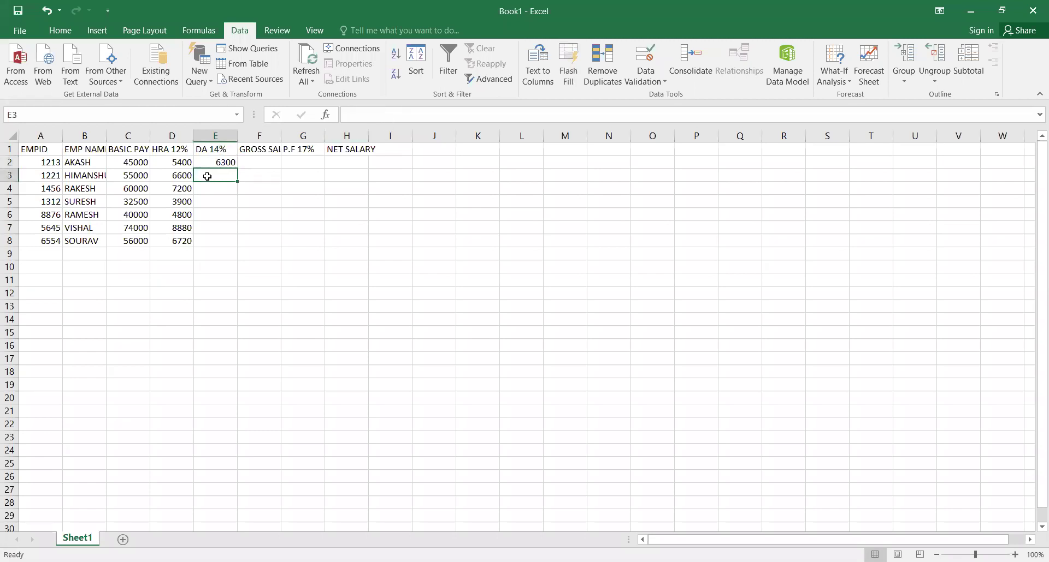
text(=)
key(Left)
key(Left)
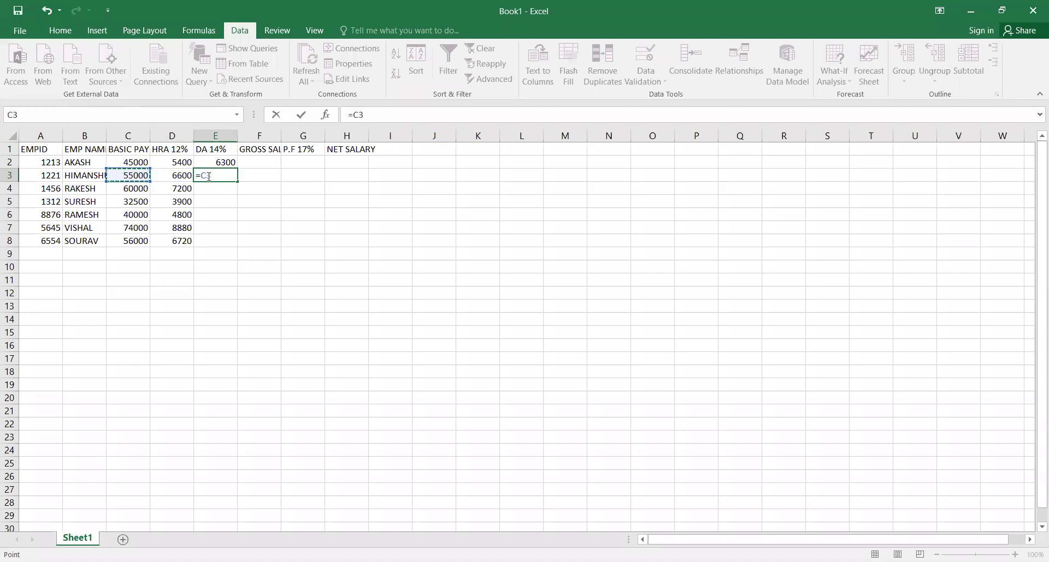
text(*14%)
key(Left)
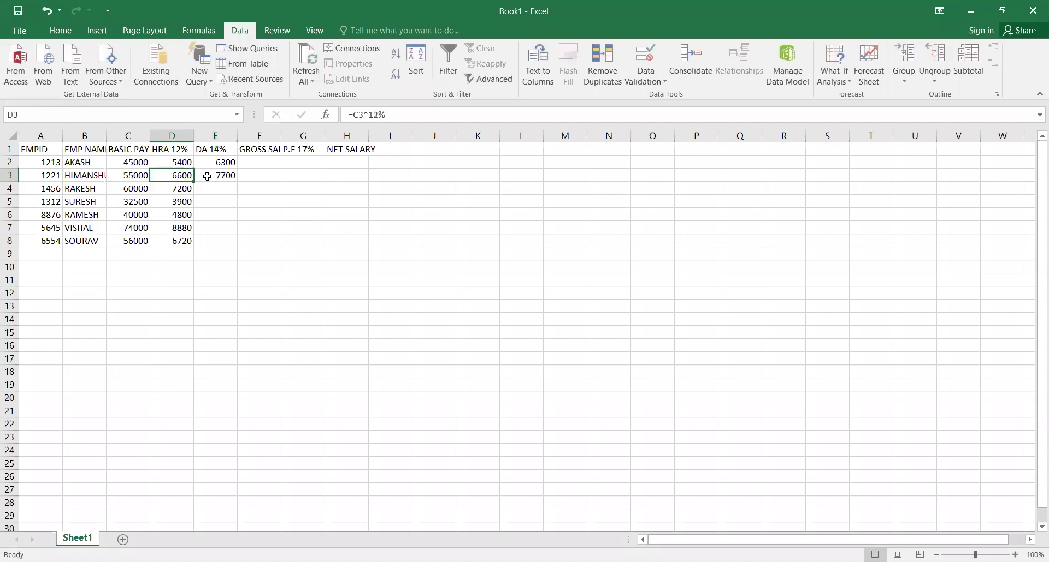
- Enter the DA formula =C4*14% in cell E4 and fill it down through E8
key(Down)
key(Right)
text(=)
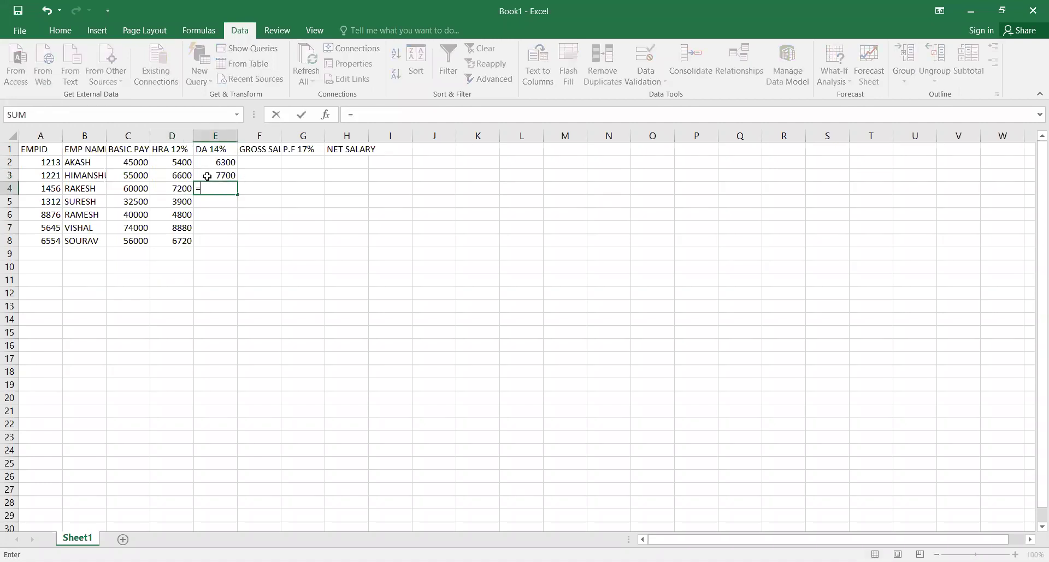
click(141, 190)
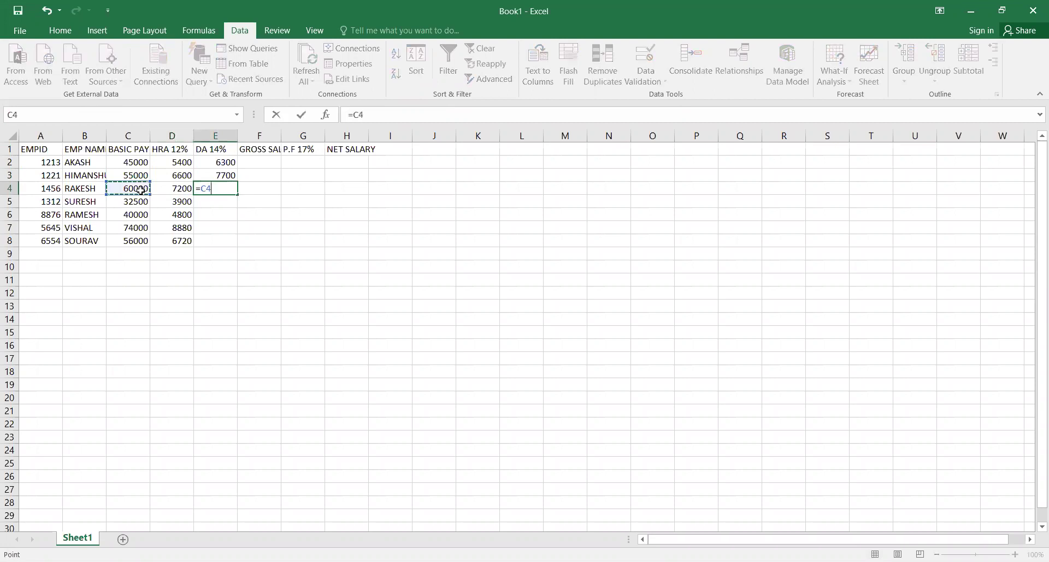
text(*14%)
key(Return)
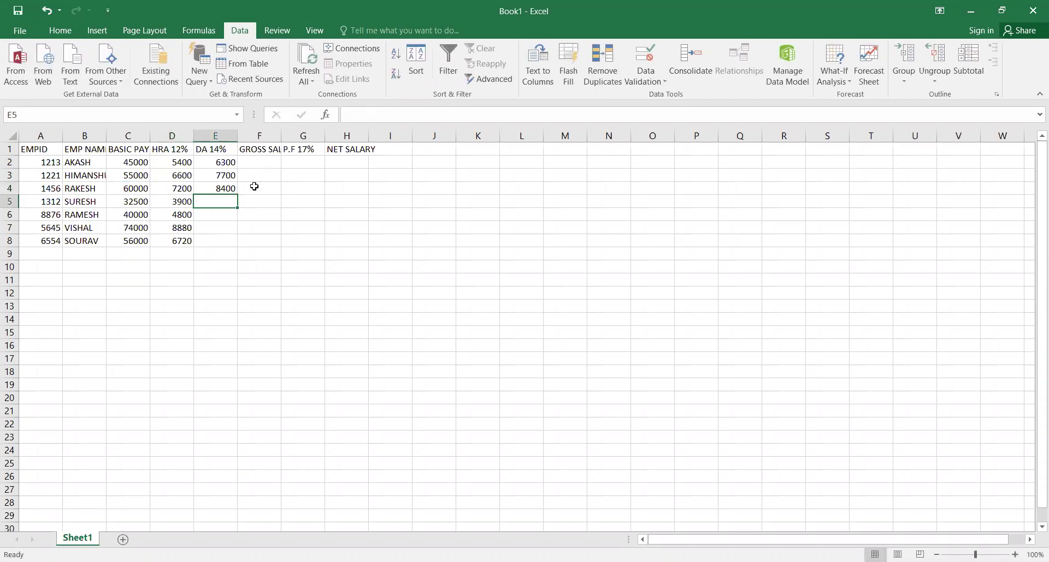
click(230, 188)
drag(237, 195, 228, 246)
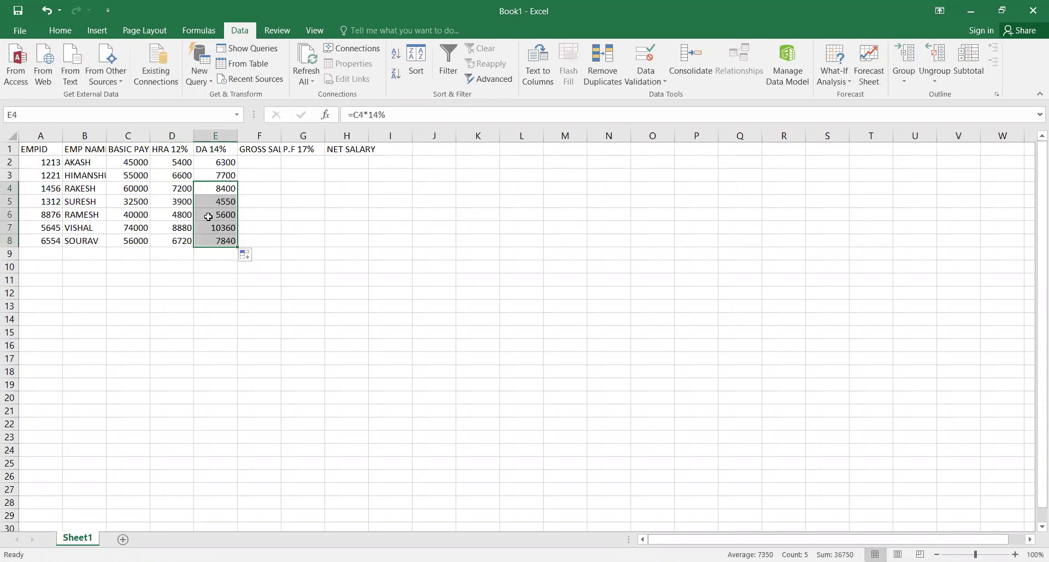
click(206, 264)
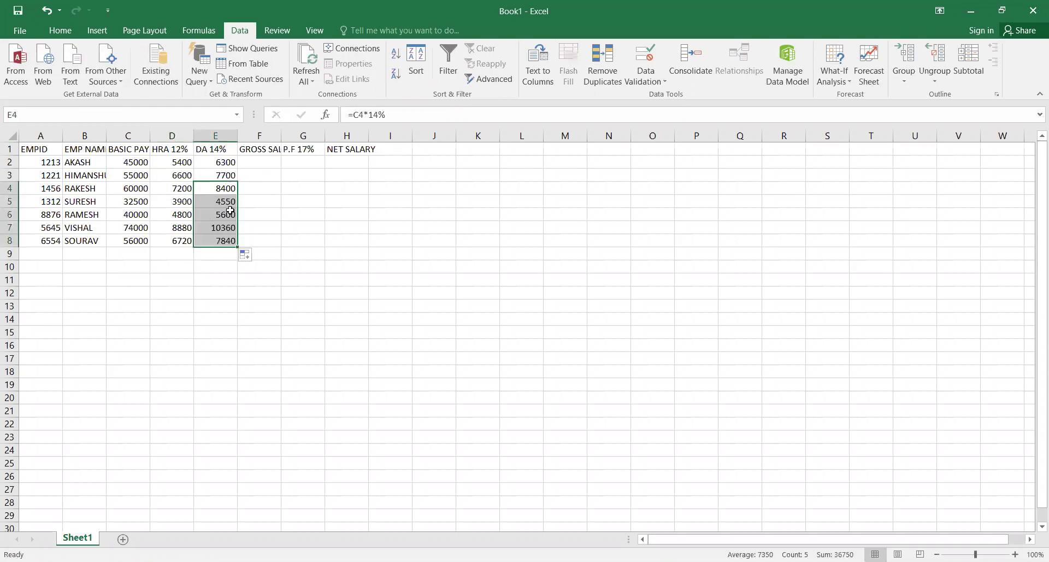
click(384, 149)
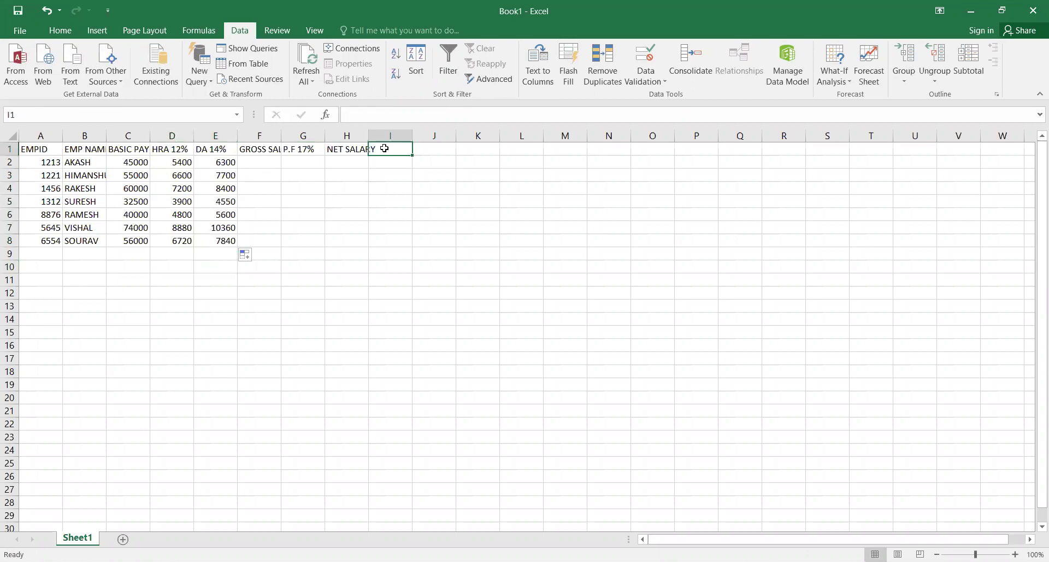
text(TA)
key(BackSpace)
key(BackSpace)
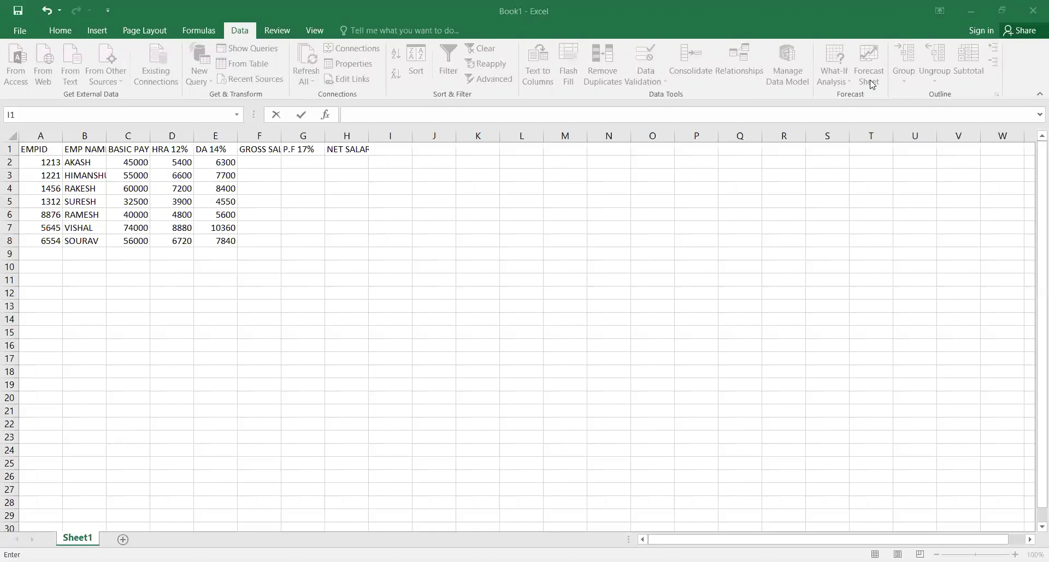
- Try a gross salary formula in cell F2 that references only the first employee's basic pay, =C2
click(243, 161)
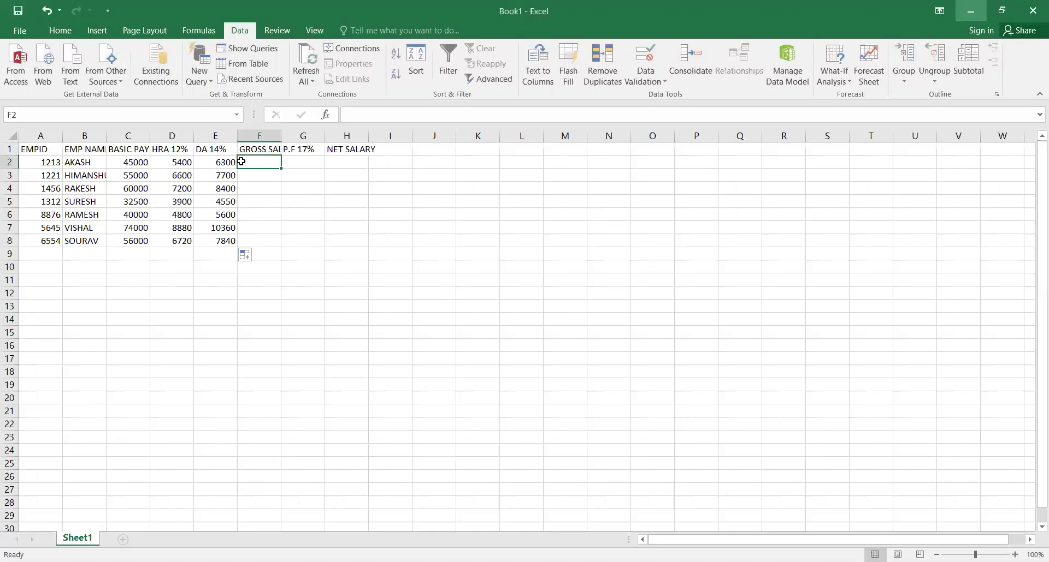
click(131, 162)
click(166, 163)
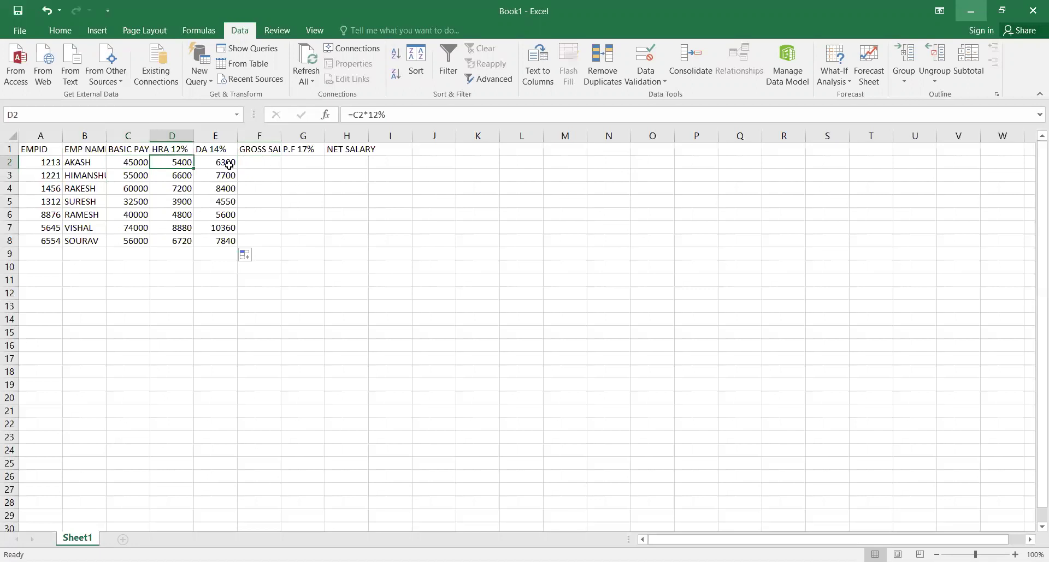
click(260, 167)
text(=)
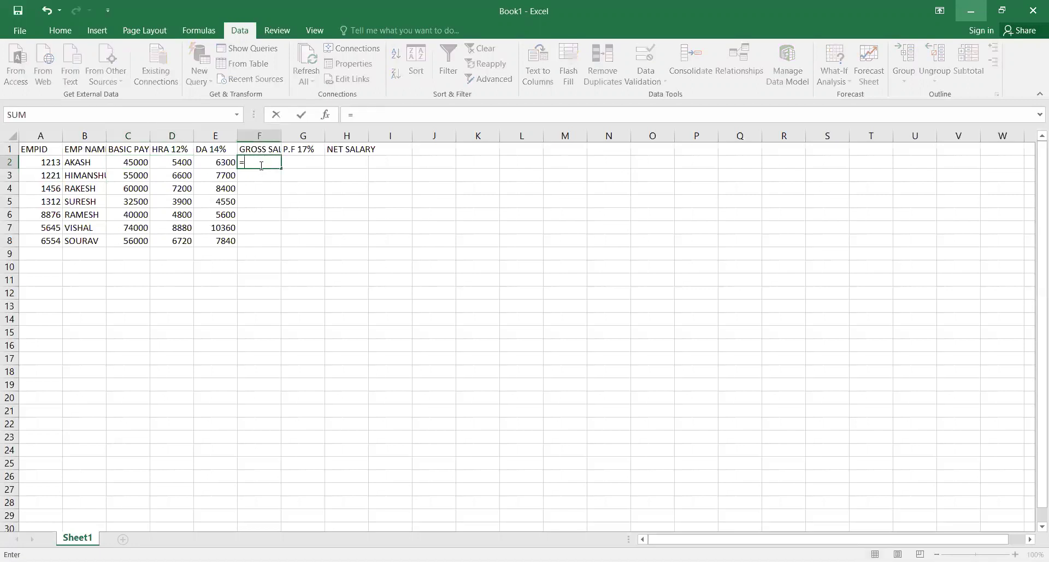
click(127, 160)
key(Return)
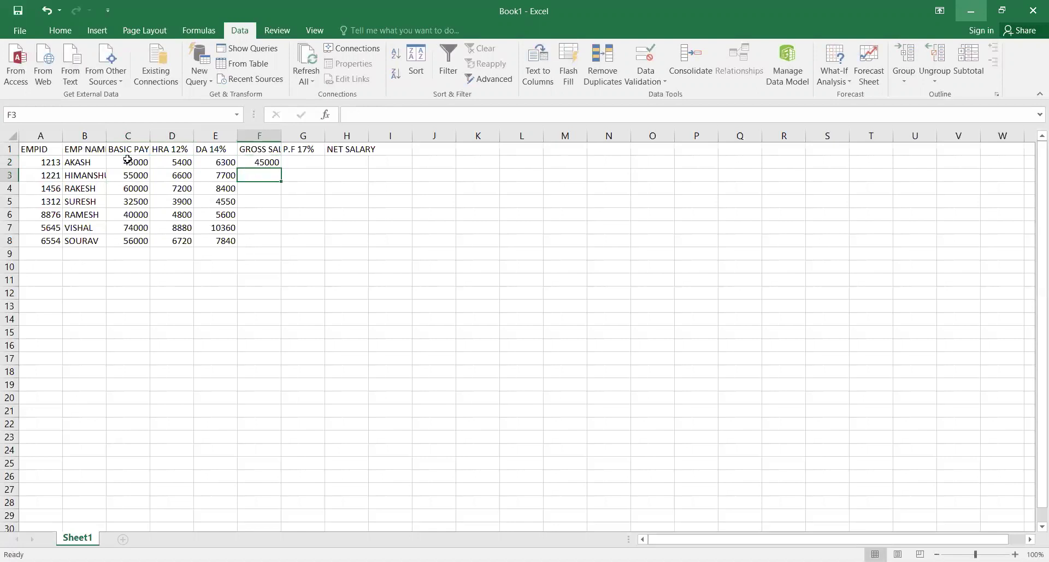
- Calculate the first employee's gross salary in cell F2 with the formula =C2+D2+E2
key(Up)
text(-)
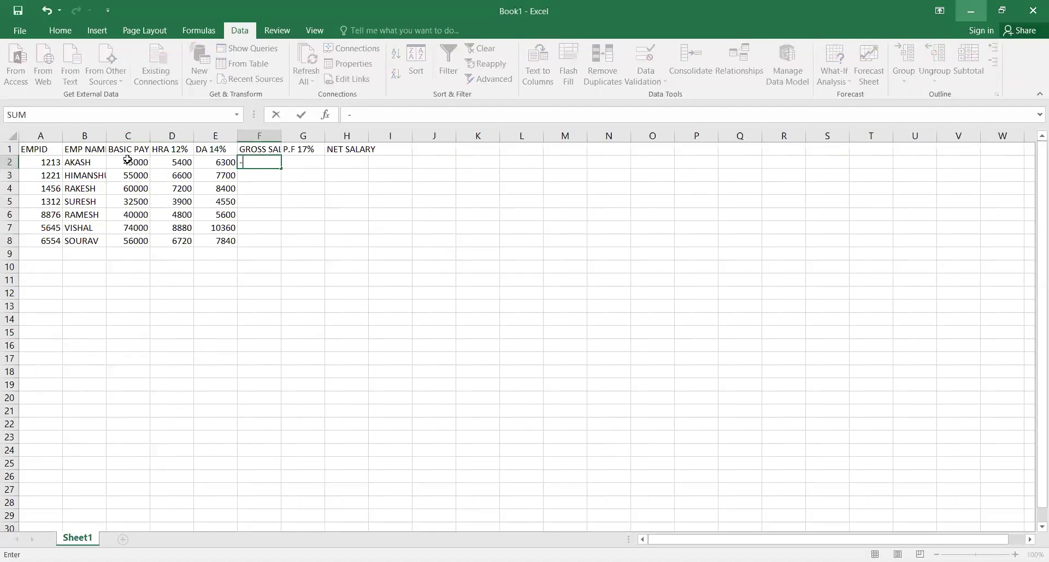
key(BackSpace)
text(=)
click(127, 160)
text(+)
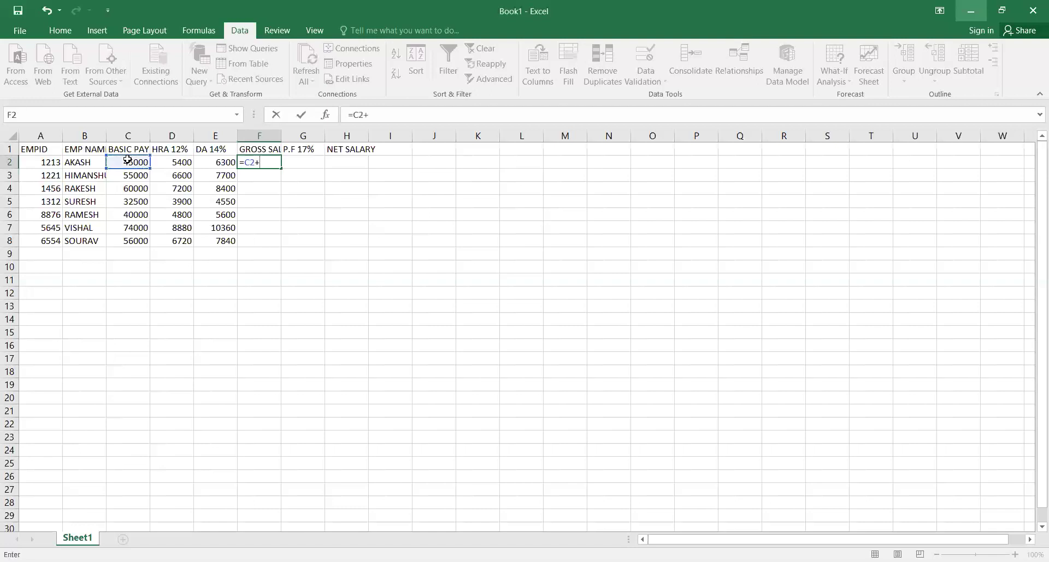
click(169, 164)
text(+)
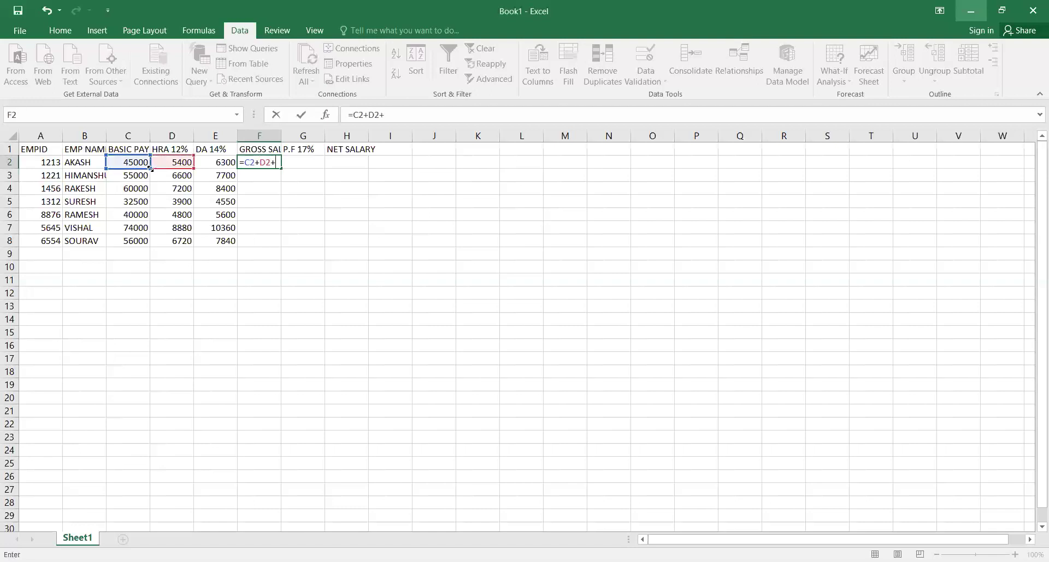
click(206, 167)
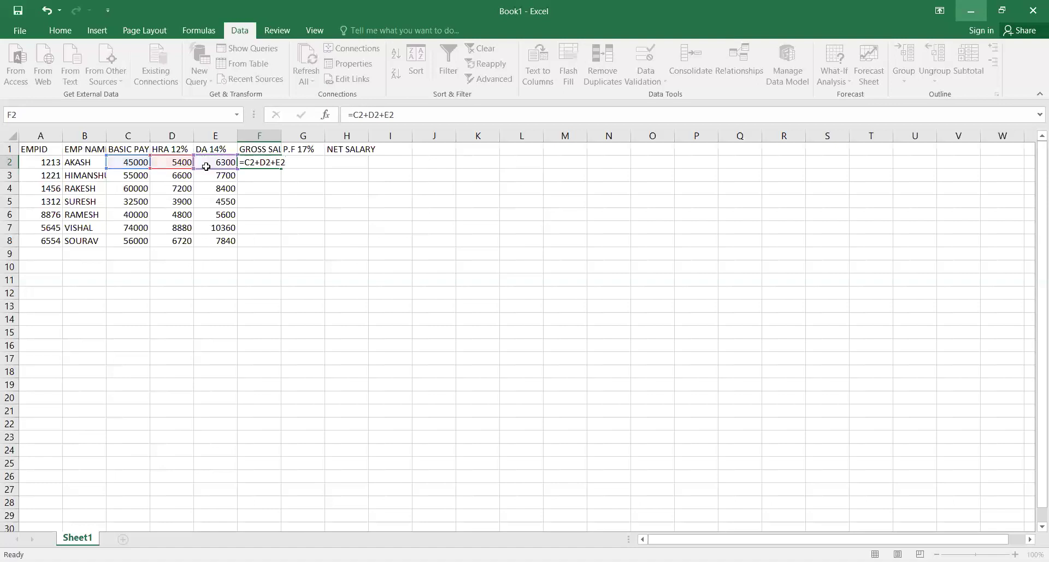
key(Return)
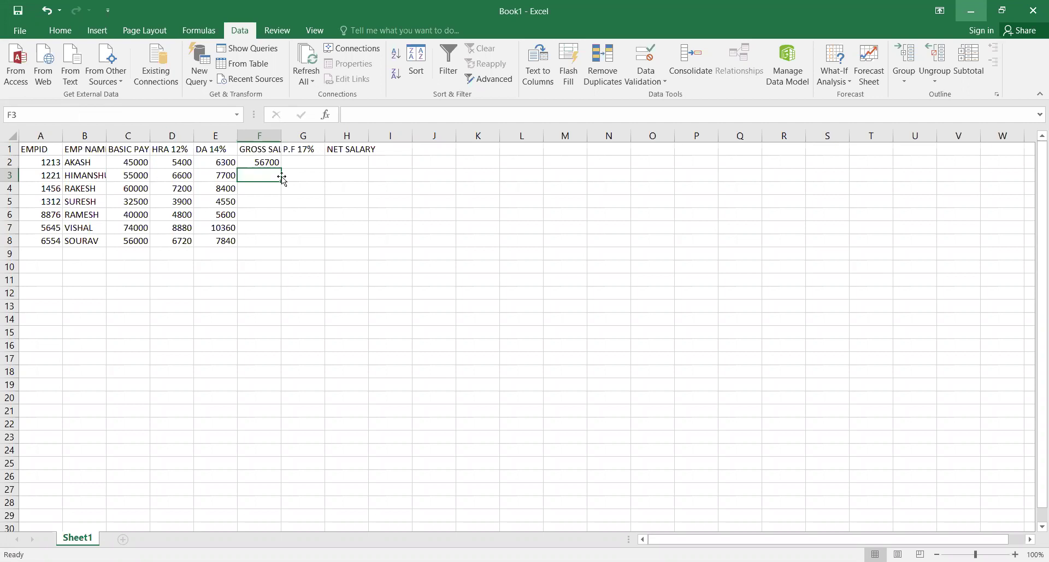
- Calculate the second employee's gross salary in cell F3 with the formula =C3+D3+E3
text(=)
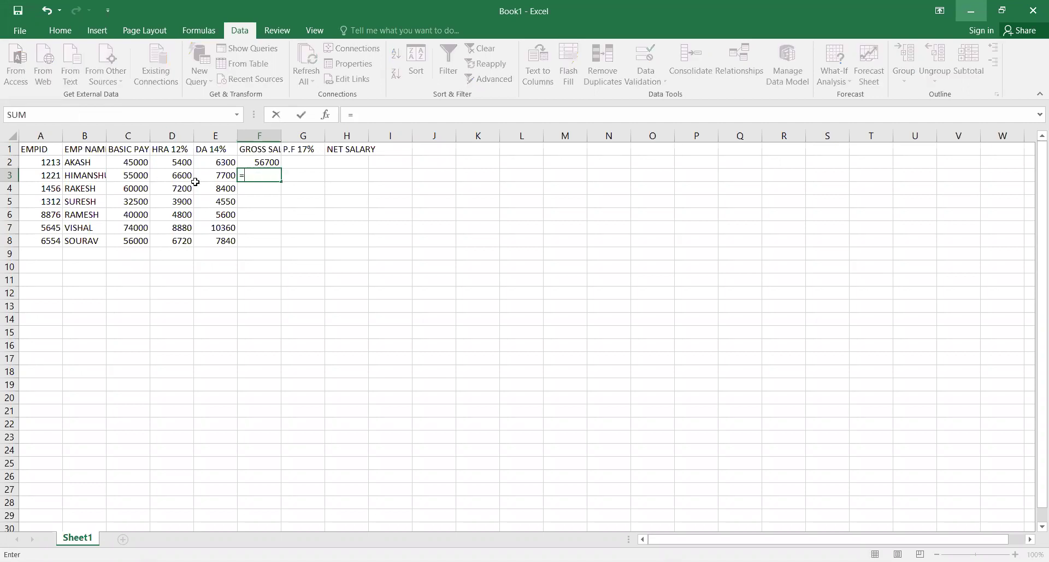
click(113, 178)
text(+)
click(176, 179)
text(+)
click(202, 175)
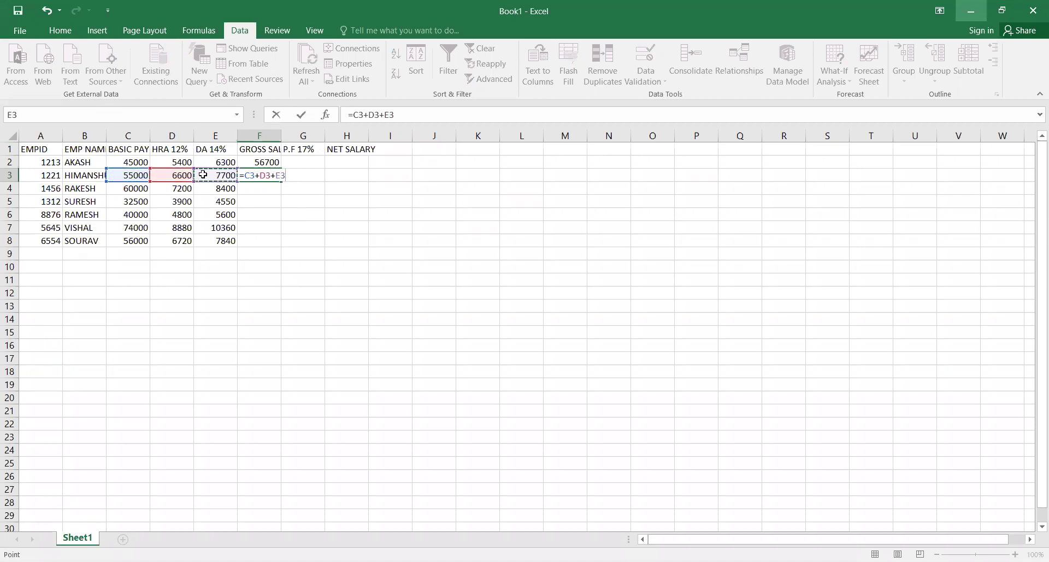
key(Return)
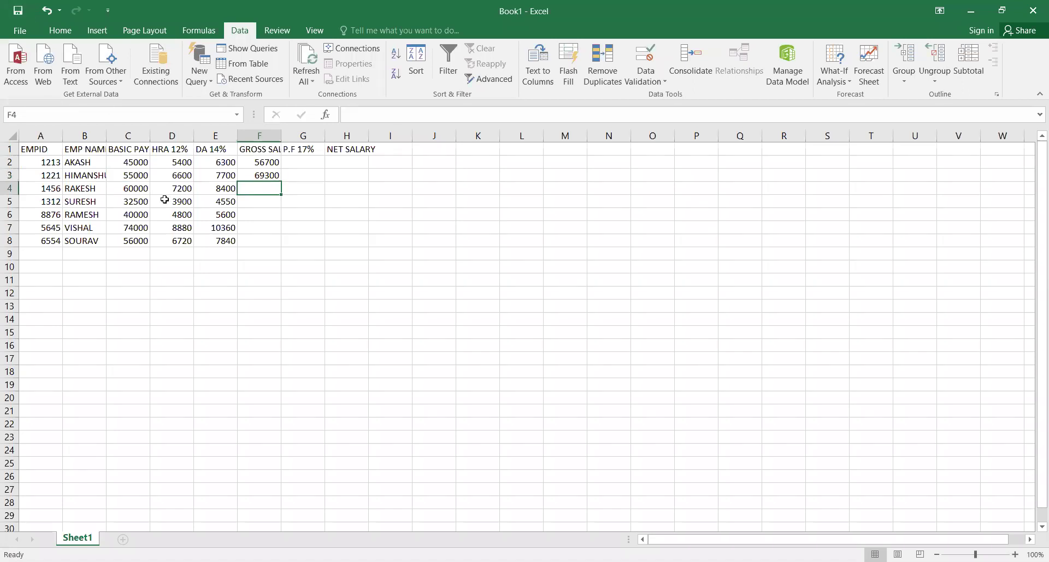
- Calculate the third employee's gross salary in cell F4 with the formula =C4+D4+E4
text(=)
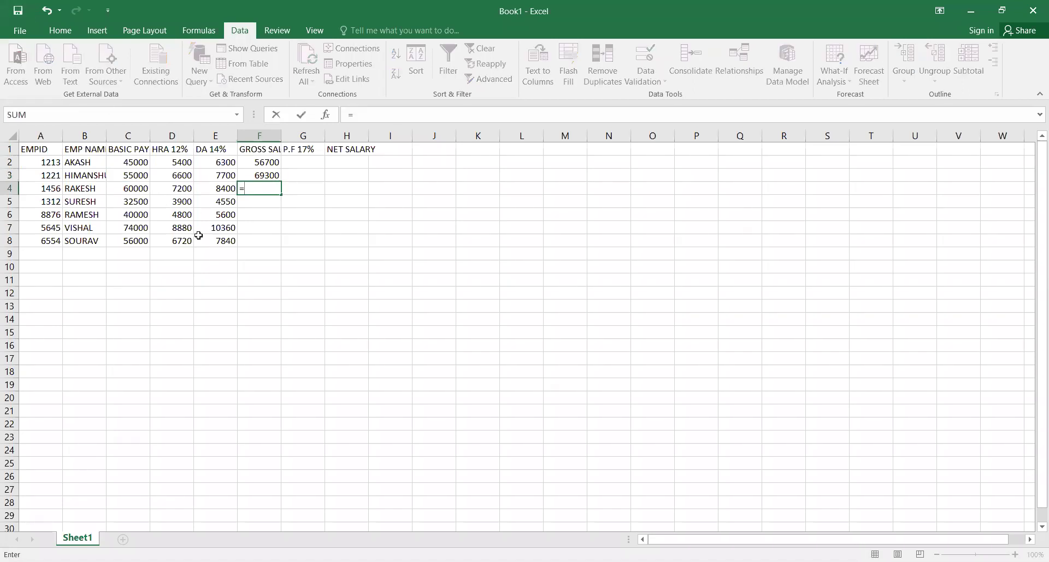
click(133, 191)
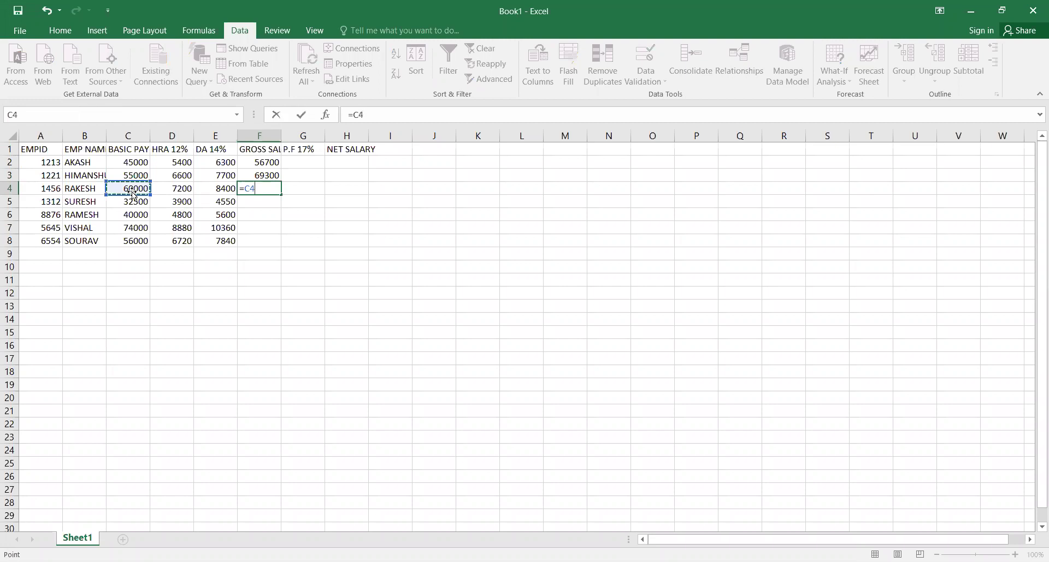
text(+)
click(155, 191)
text(6+)
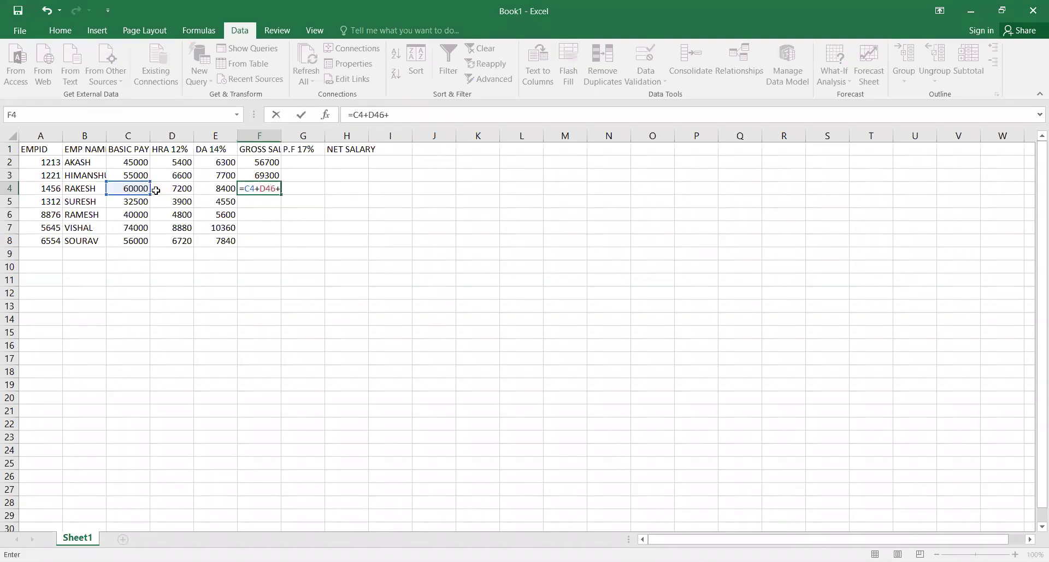
click(275, 189)
key(BackSpace)
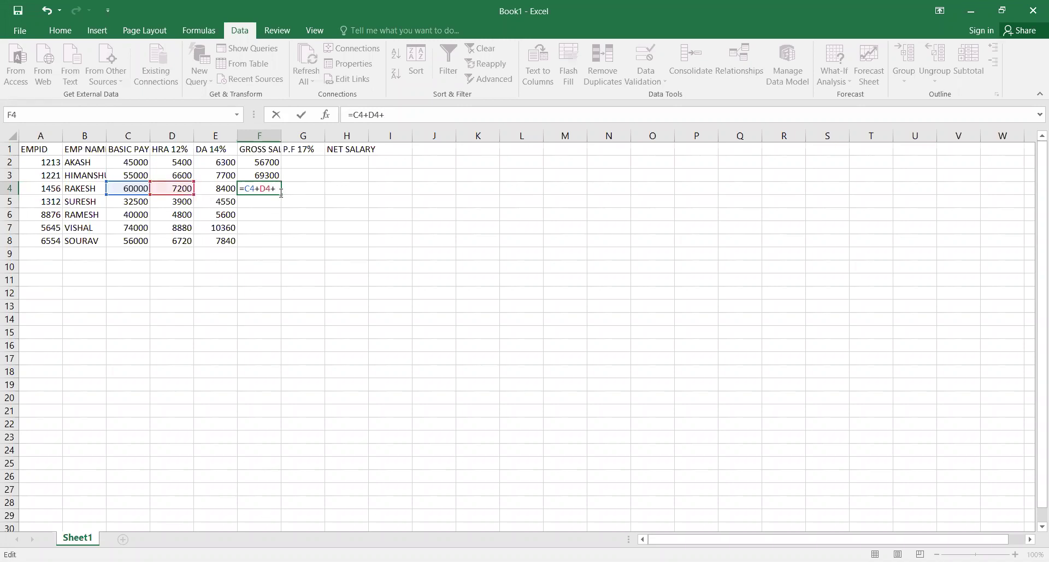
click(210, 190)
key(Return)
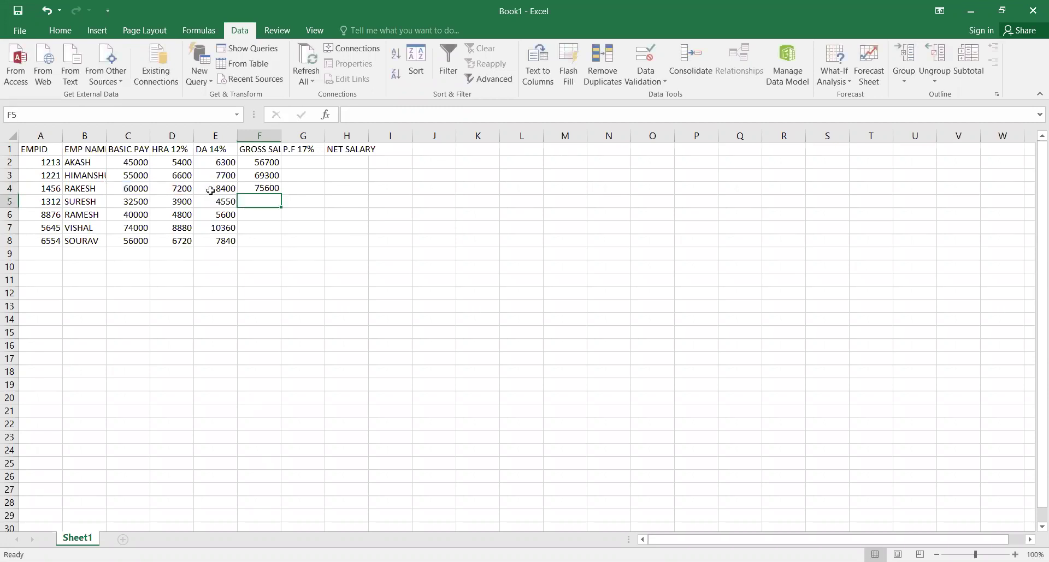
- Fill the gross salary formula from cell F4 down through F8 for the remaining employees
click(271, 189)
drag(274, 195, 273, 248)
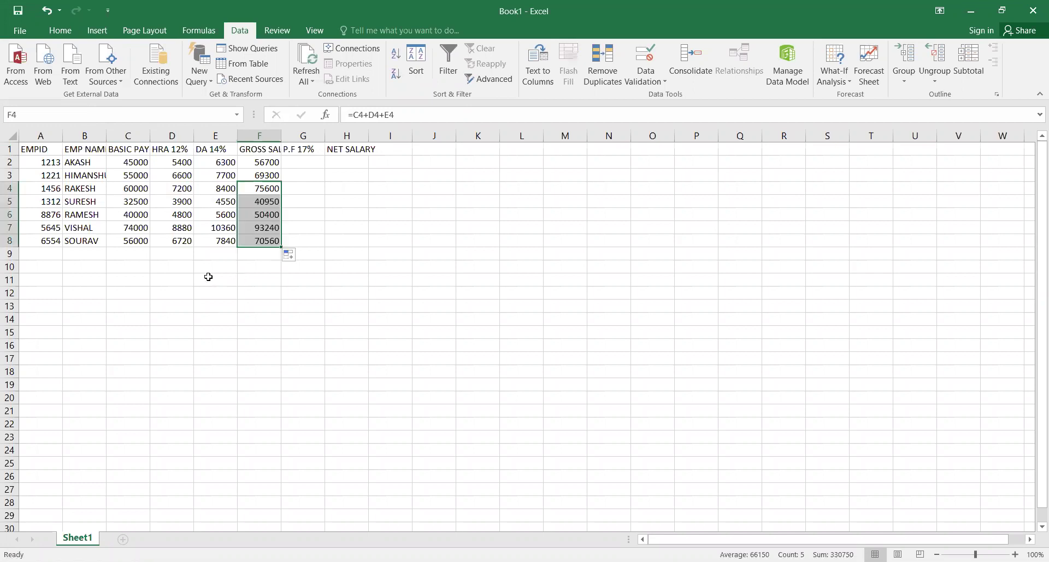
click(241, 322)
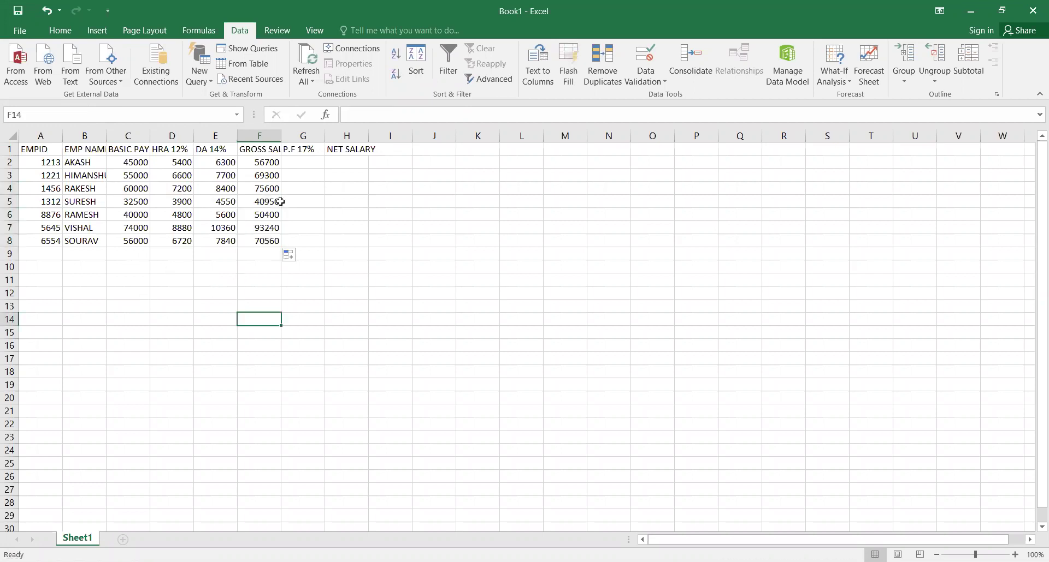
- Calculate the first employee's P.F in cell G2 with the formula =F2*17%
click(293, 165)
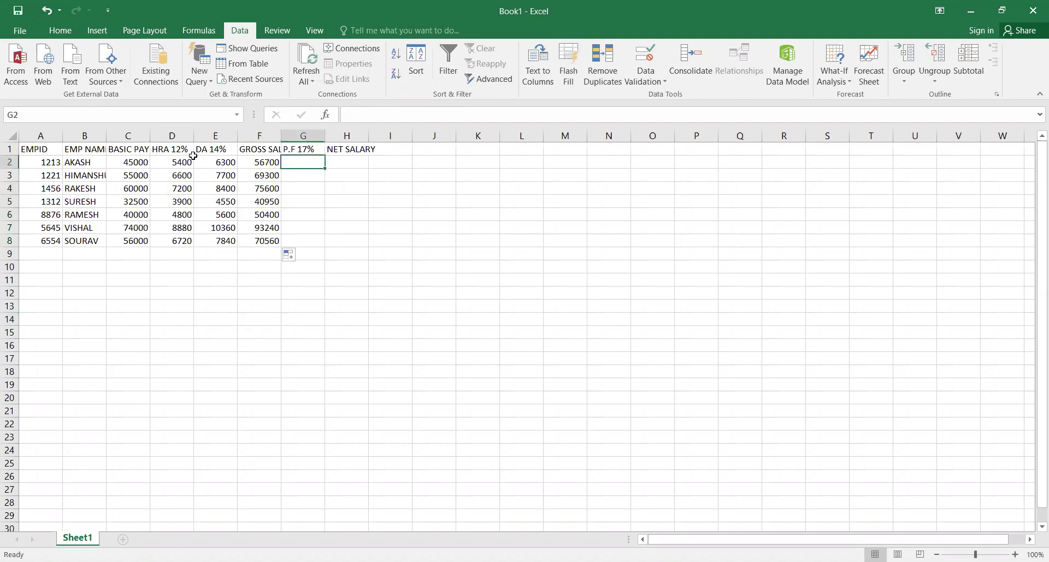
click(165, 162)
click(221, 164)
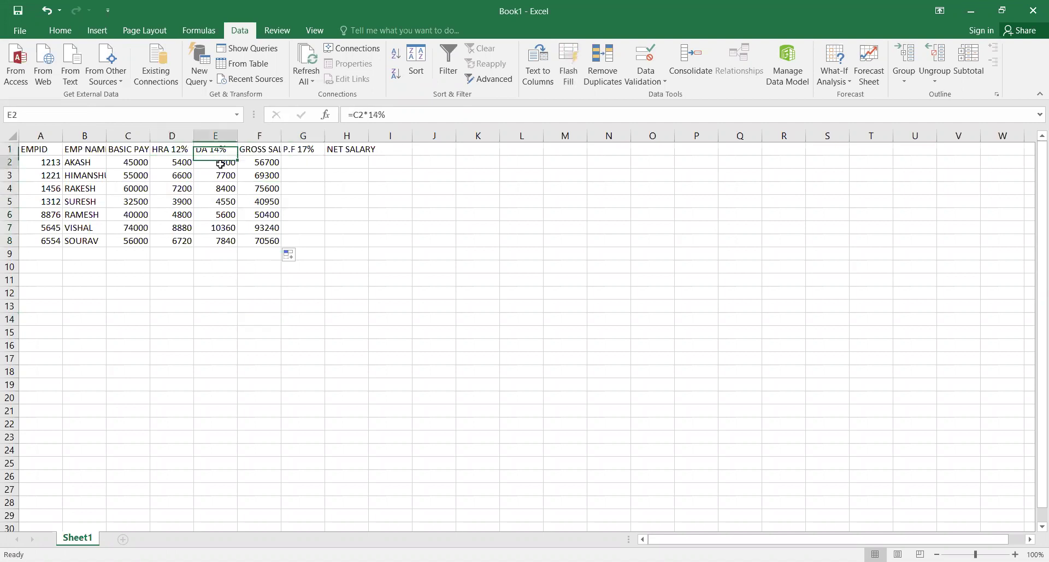
click(285, 164)
text(=)
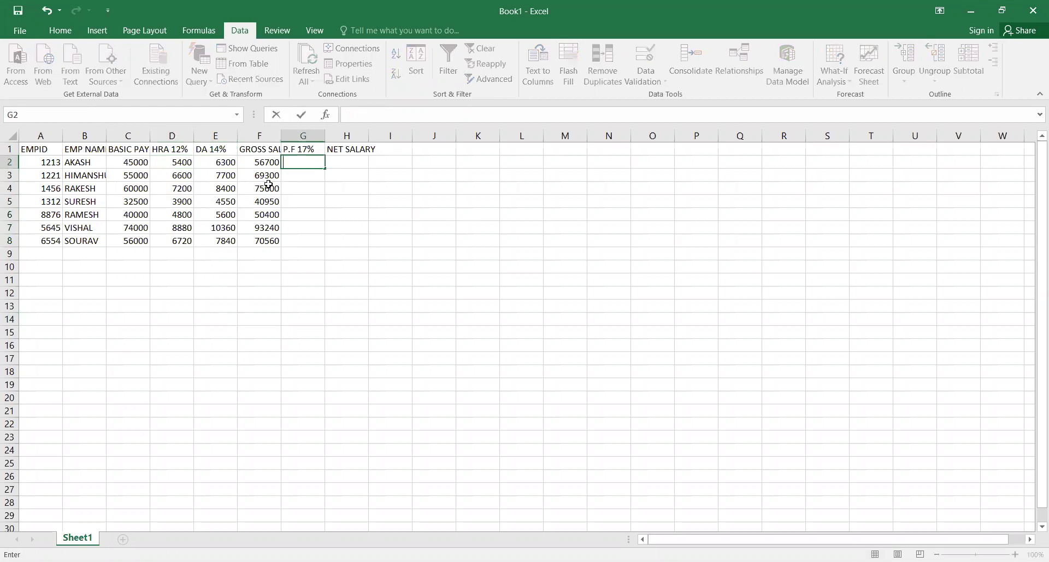
text(=)
click(264, 164)
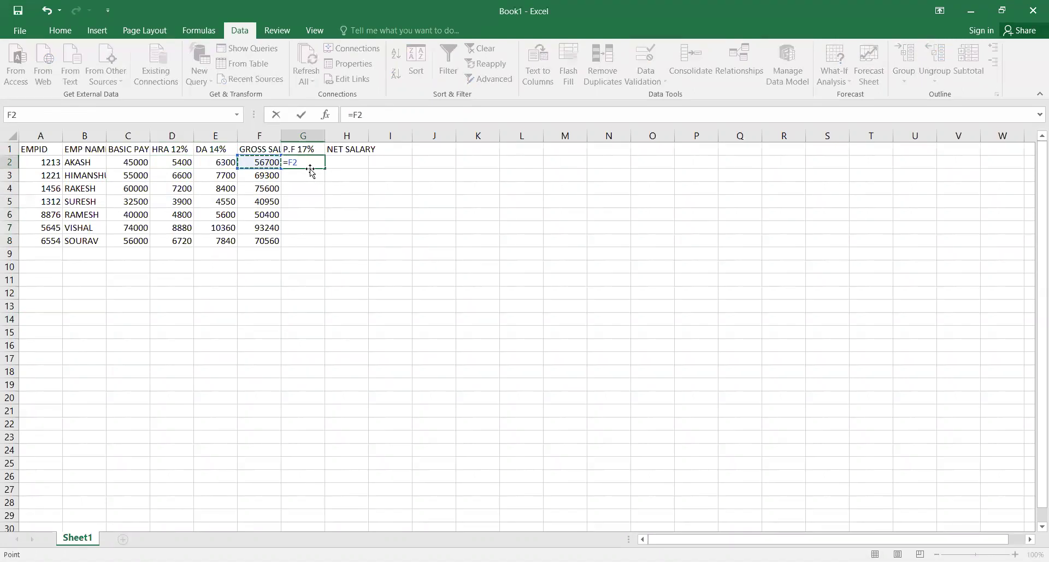
text(*17)
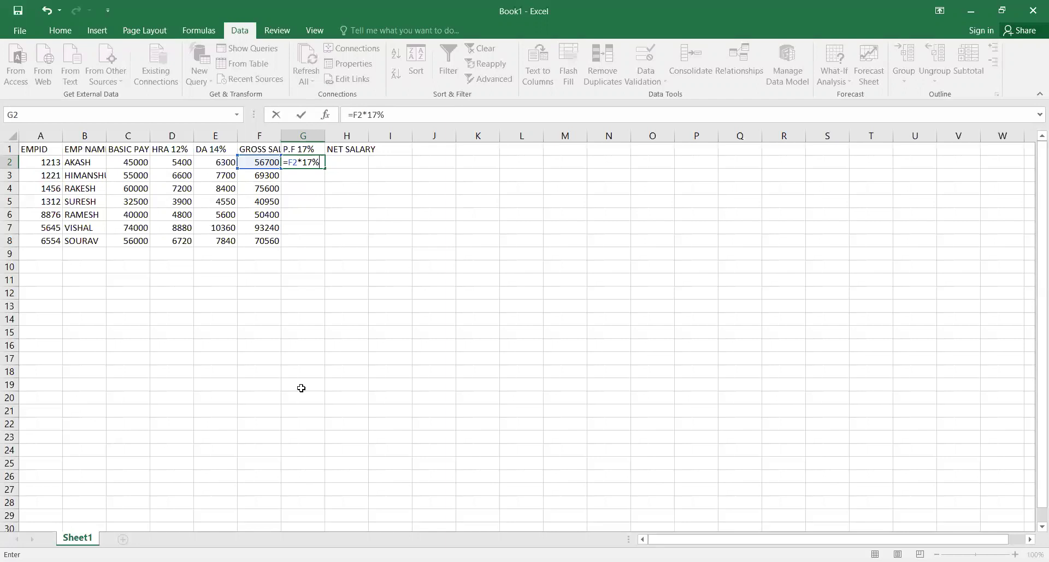
key(Return)
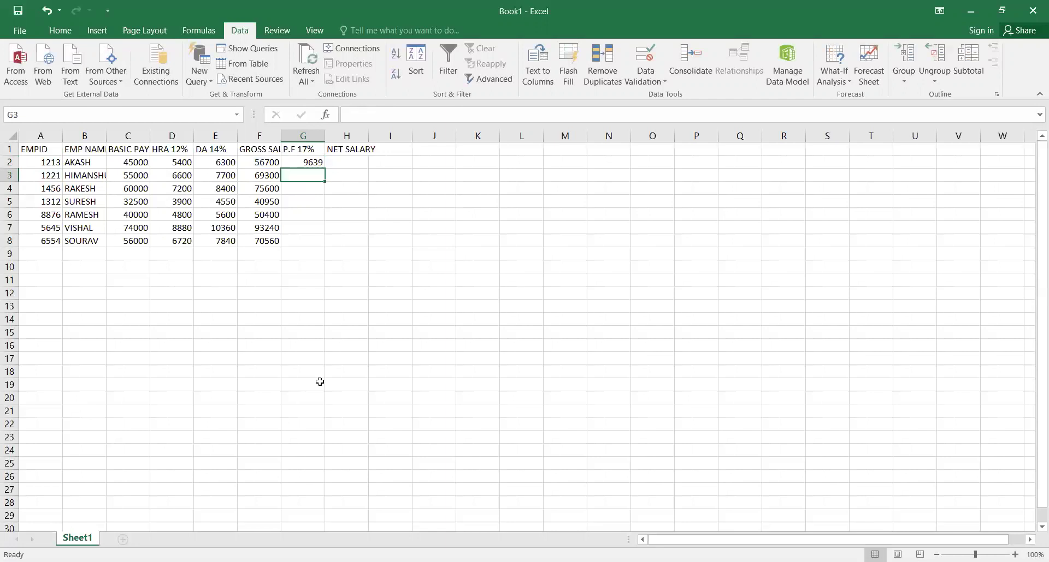
- Enter the P.F formula =F3*17% in cell G3 and fill it down through G8
text(=)
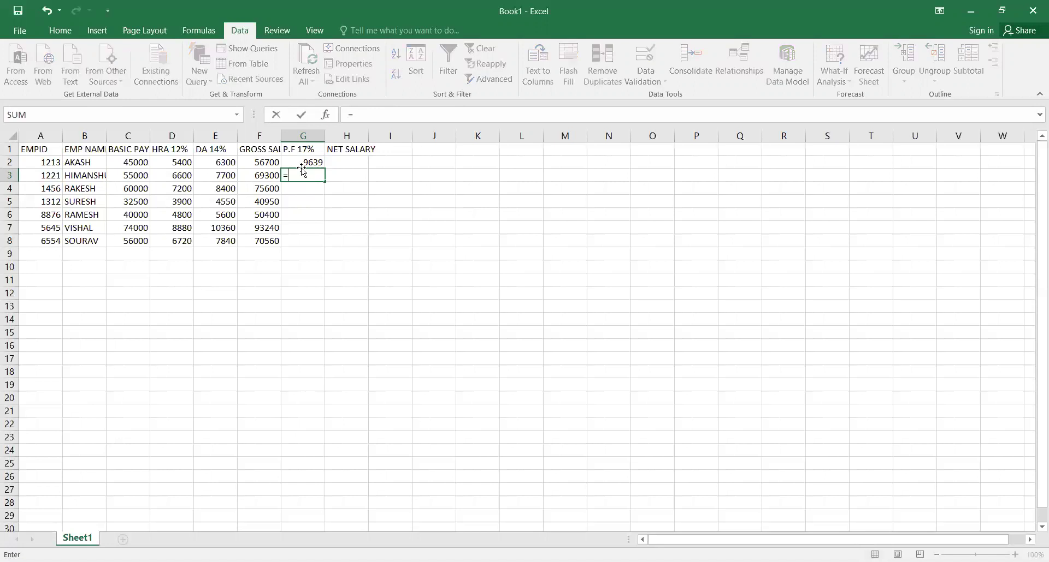
click(270, 179)
text(*17%)
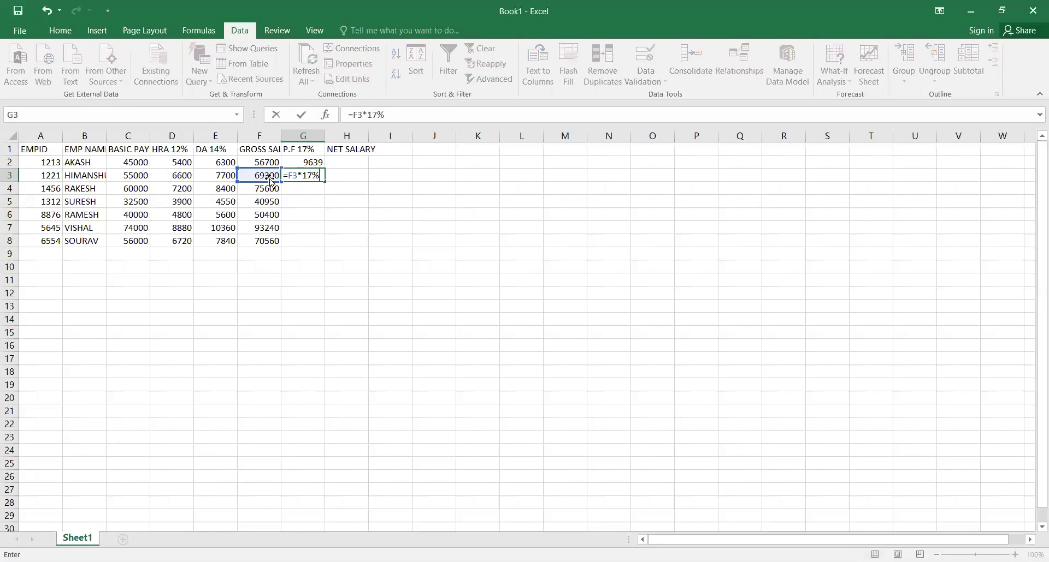
key(Return)
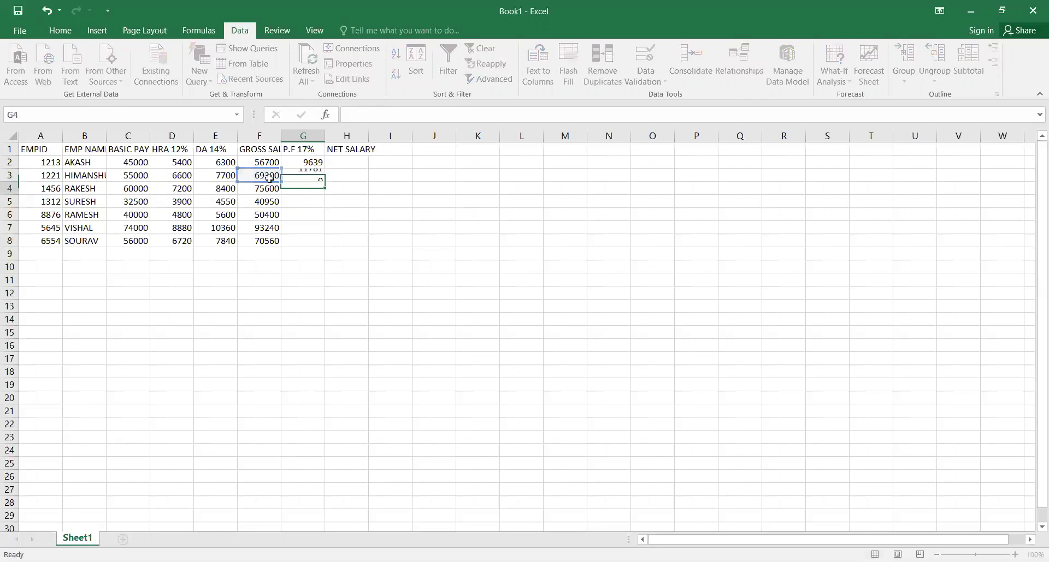
click(318, 175)
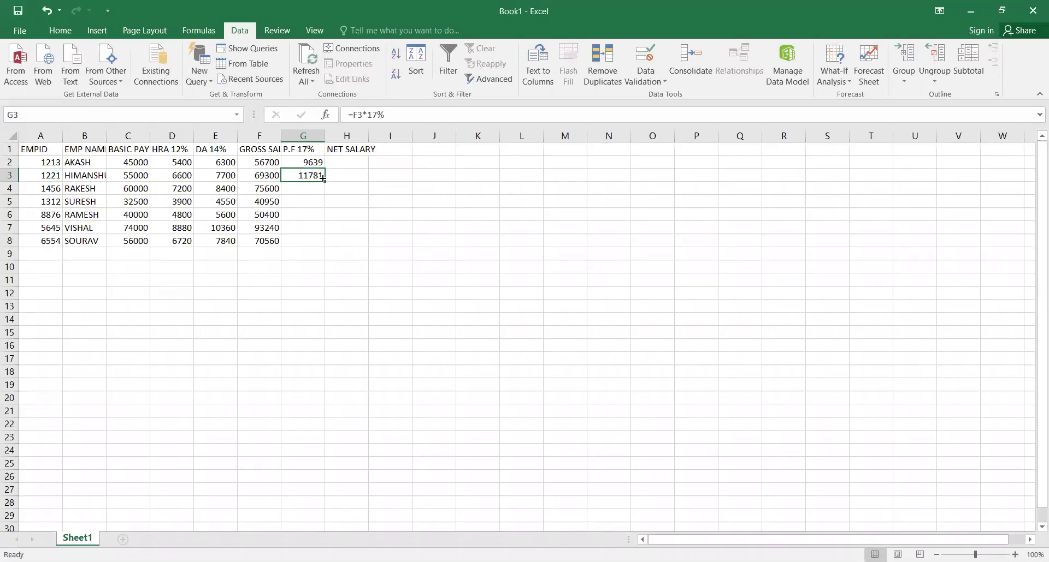
drag(324, 185, 319, 246)
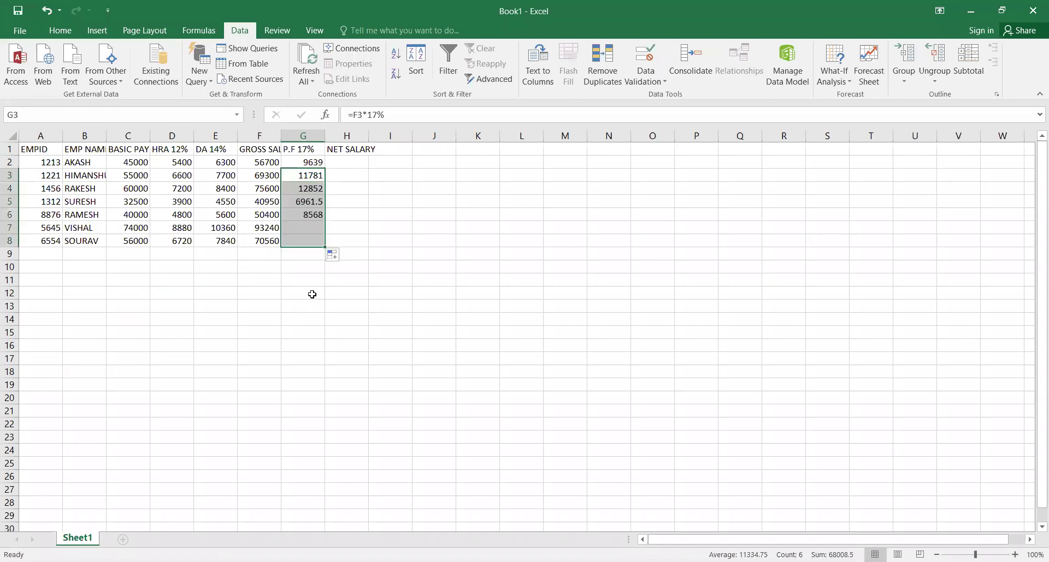
click(304, 268)
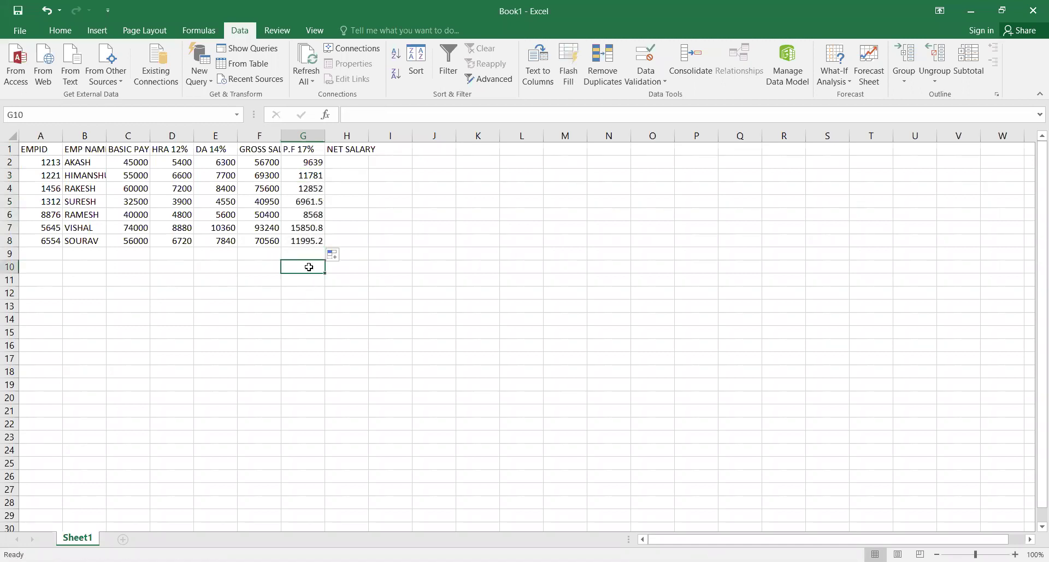
- Calculate the first employee's net salary in cell H2 with the formula =F2-G2
click(352, 166)
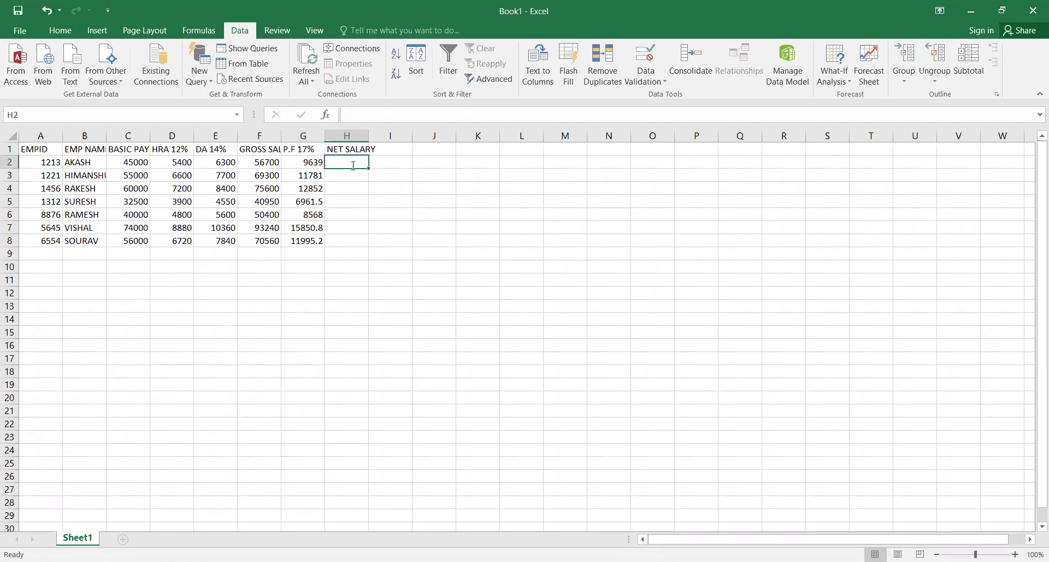
text(=)
click(269, 161)
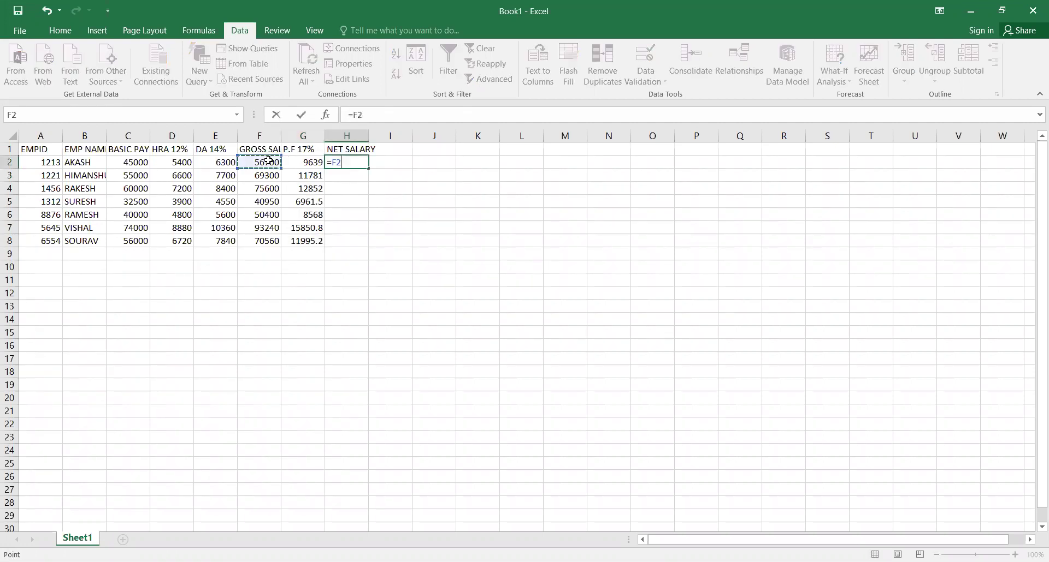
text(-)
click(296, 161)
key(Return)
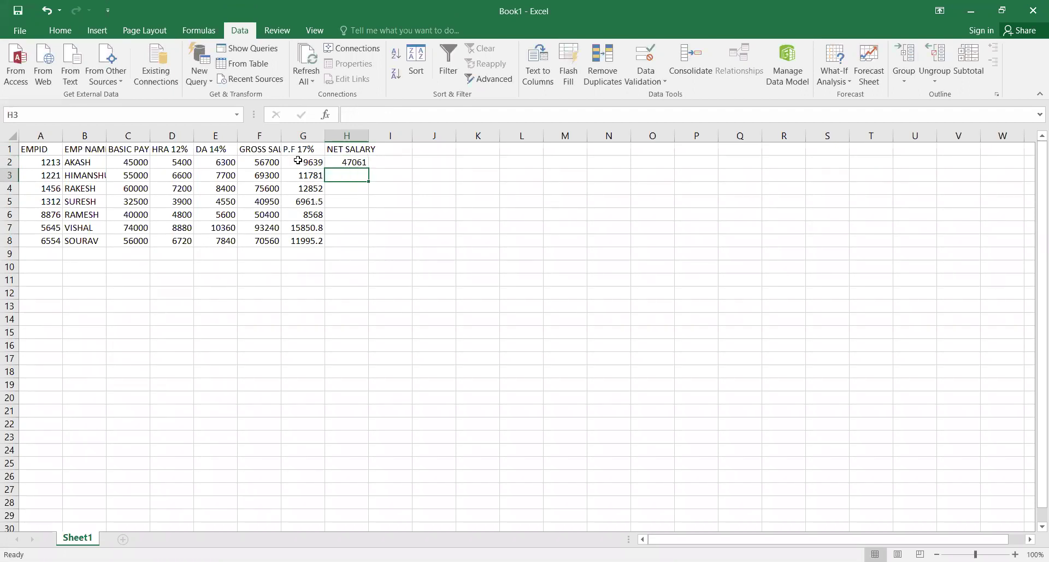
- Examine the net salary formula in cell H2 against the gross salary formula in cell F2
click(348, 163)
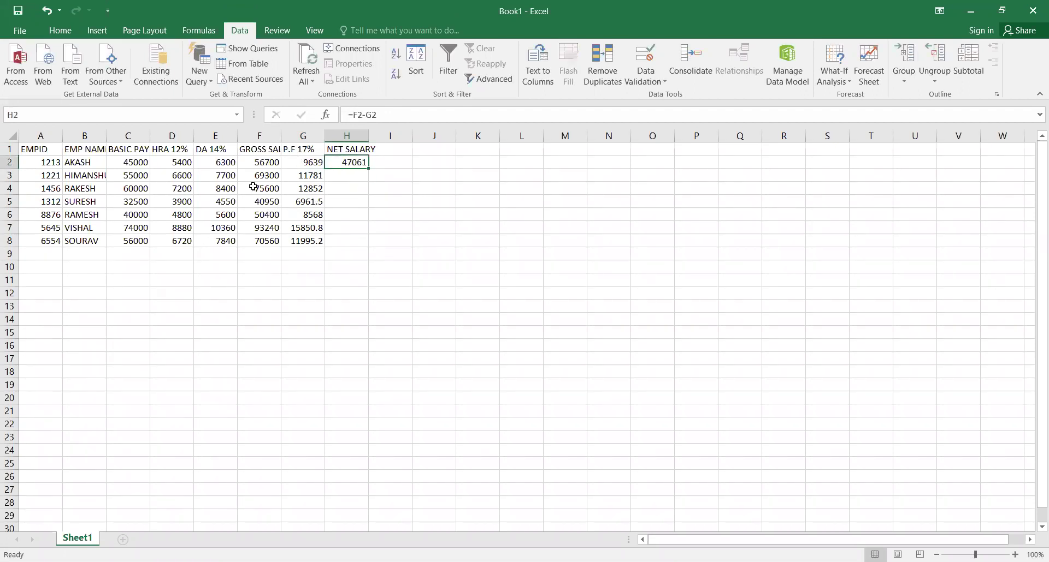
click(251, 164)
click(344, 162)
click(267, 164)
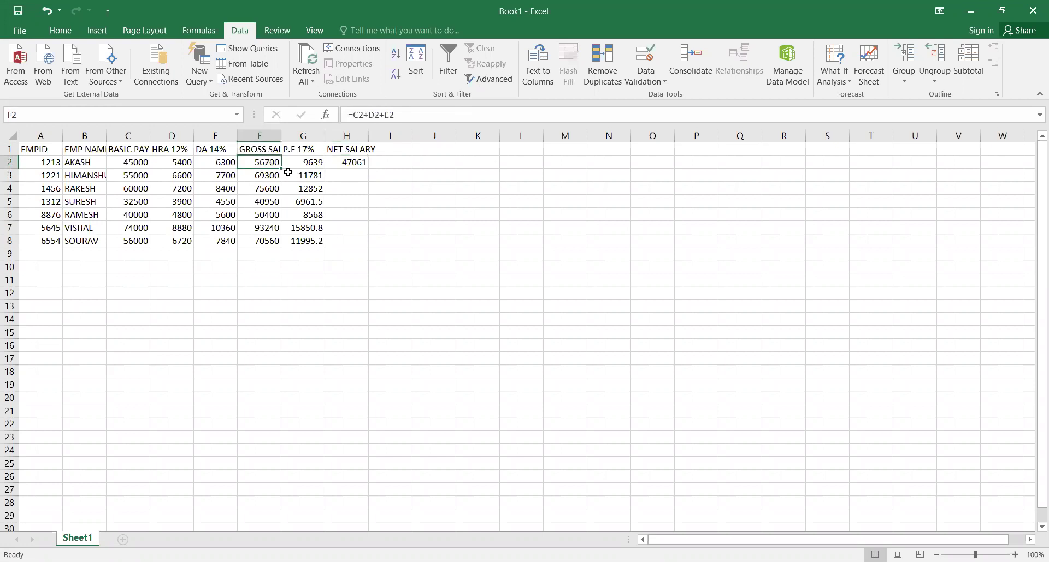
click(346, 164)
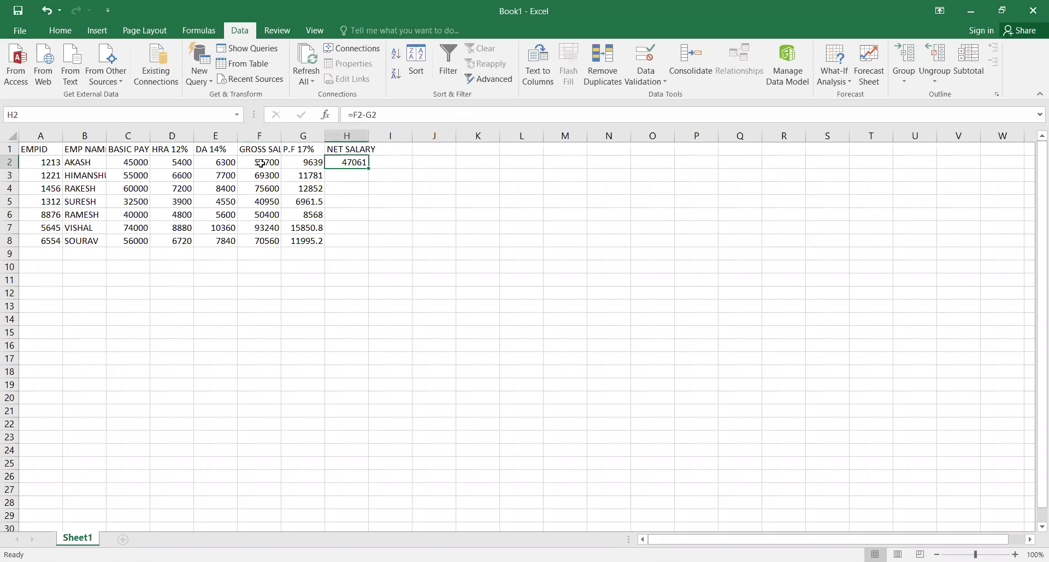
double_click(260, 163)
click(388, 217)
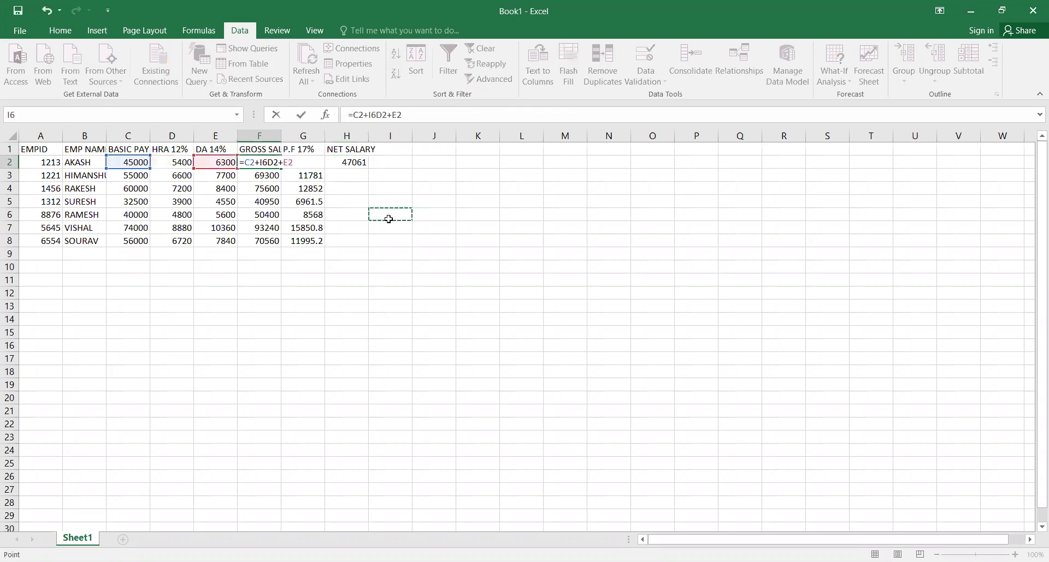
key(BackSpace)
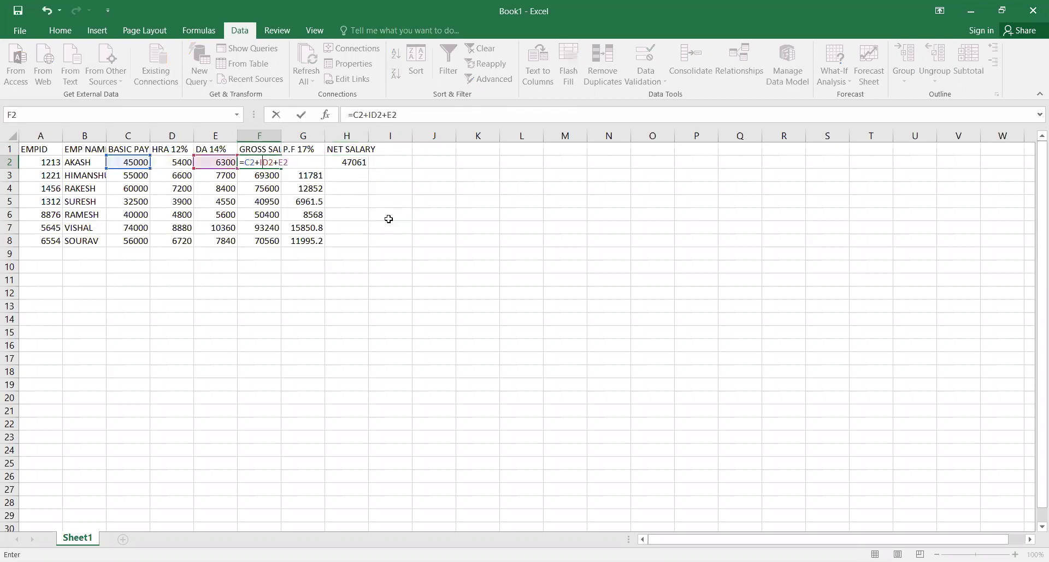
key(BackSpace)
key(Return)
- Fill the net salary formula from cell H2 down through H8 for the remaining employees
key(Right)
key(Up)
key(Left)
key(Right)
key(Right)
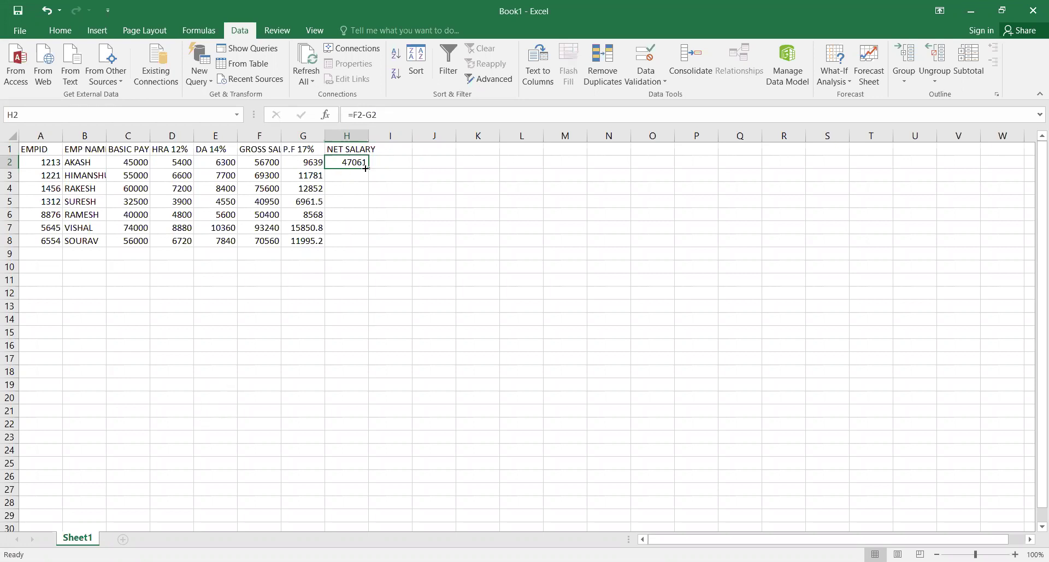
drag(366, 168, 357, 249)
click(322, 309)
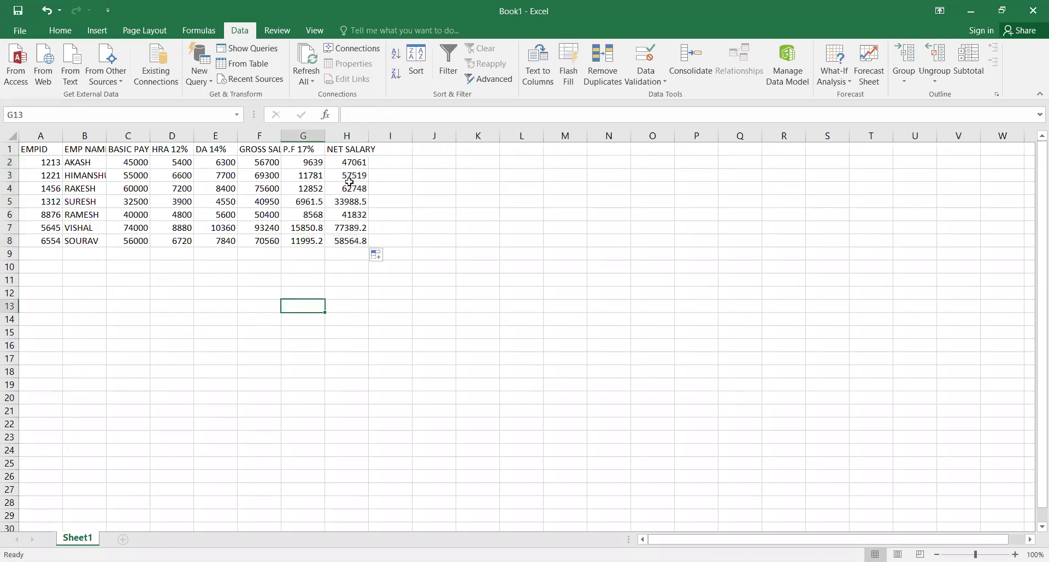
- Check the net salary formula of each employee from cell H2 through H8
click(349, 163)
key(Down)
key(Down)
key(Down)
key(Down)
key(Down)
key(Down)
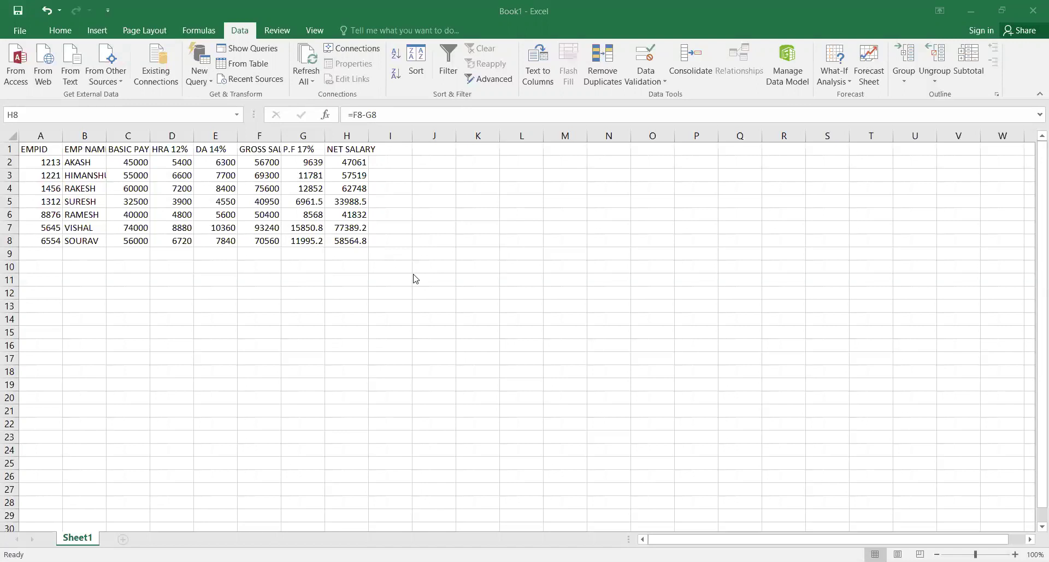
click(432, 241)
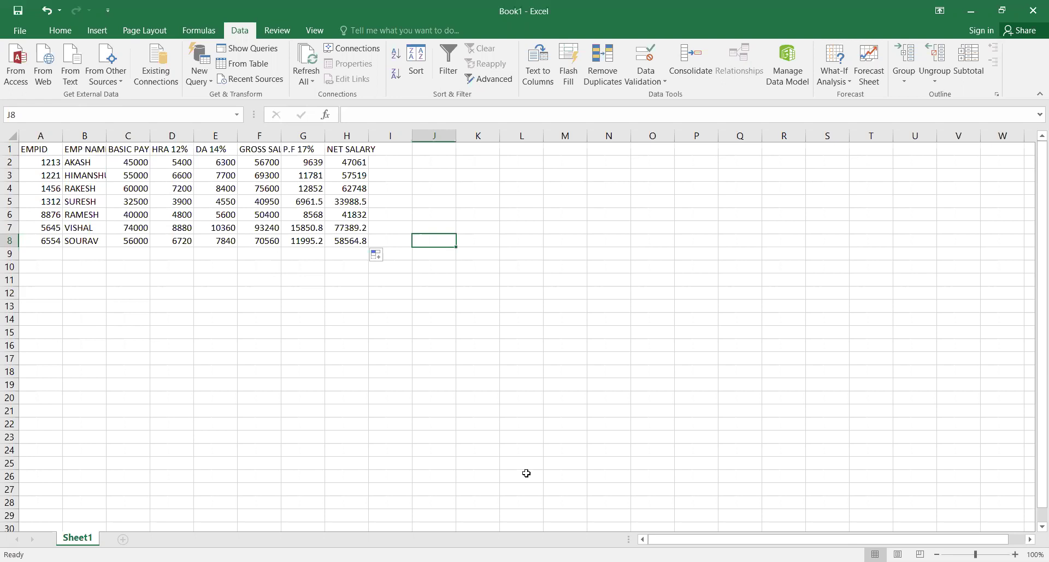
drag(30, 148, 351, 244)
click(333, 357)
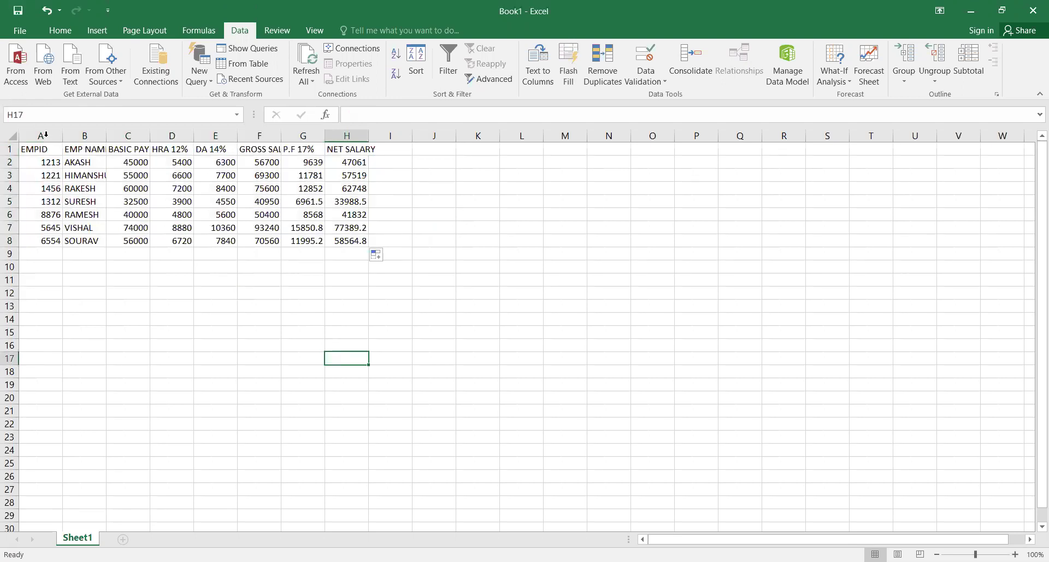
- Look in the Zoom folder under Documents for an Access database to import, and leave without importing
click(22, 65)
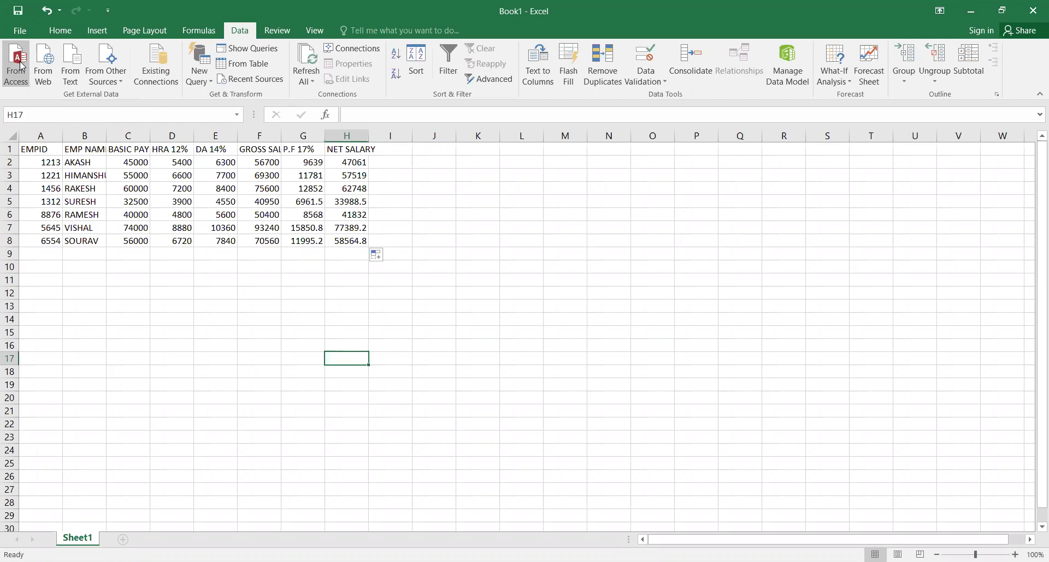
click(21, 64)
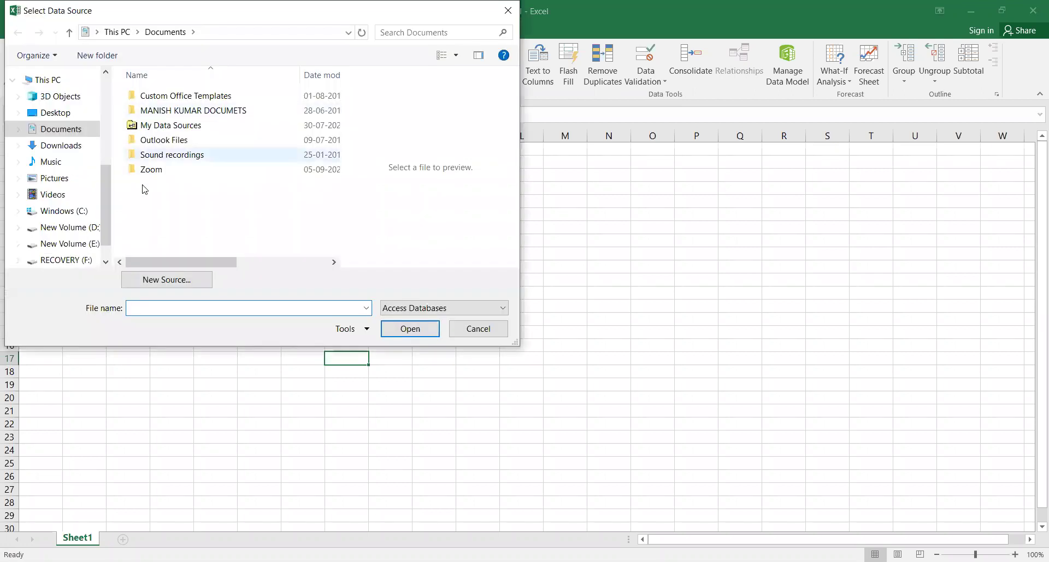
click(144, 171)
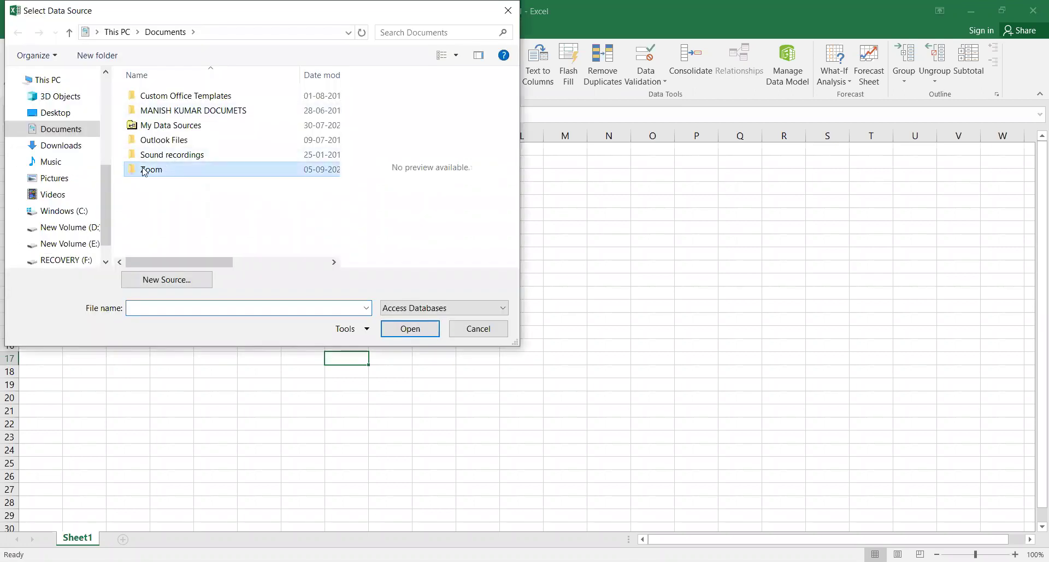
double_click(144, 171)
click(416, 310)
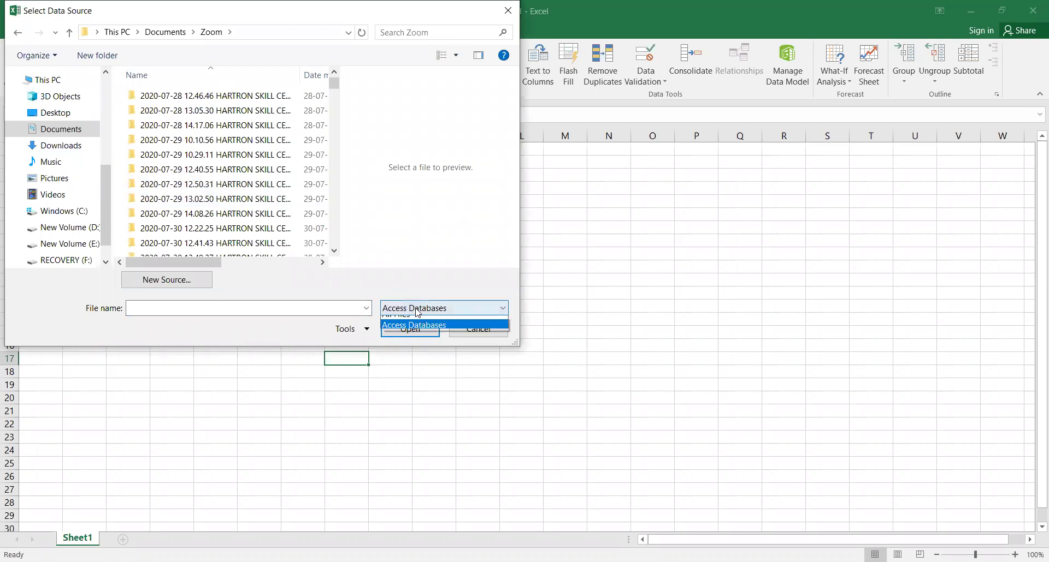
click(415, 326)
click(183, 305)
click(478, 338)
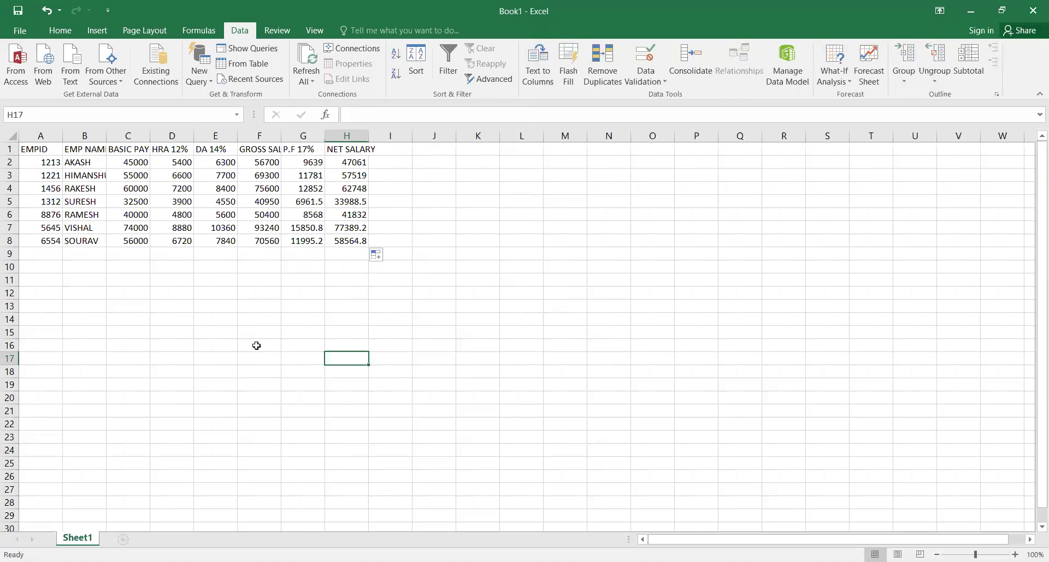
- Start a web query and search for MICROSOFT EXCEL TABLES from its address field
click(46, 81)
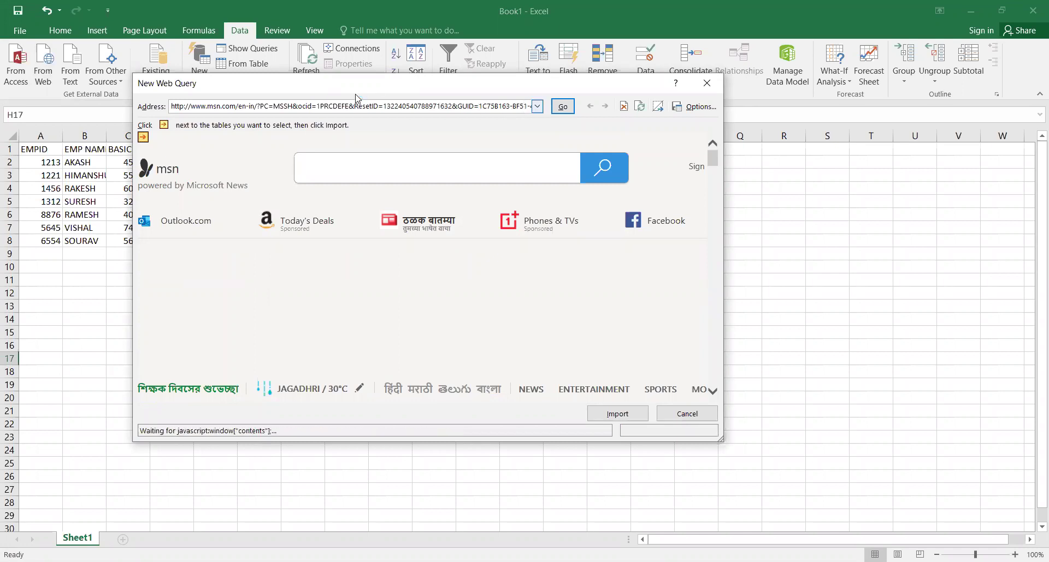
click(311, 112)
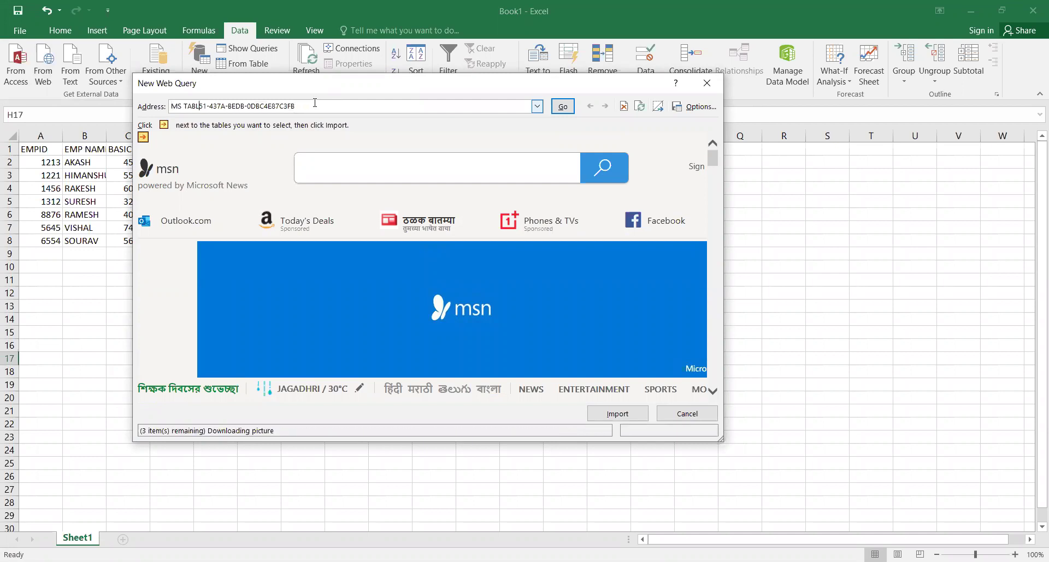
key(BackSpace)
key(BackSpace)
key(BackSpace)
key(BackSpace)
key(BackSpace)
key(BackSpace)
key(BackSpace)
key(BackSpace)
key(BackSpace)
key(BackSpace)
key(BackSpace)
key(BackSpace)
key(BackSpace)
key(BackSpace)
key(BackSpace)
key(BackSpace)
key(BackSpace)
key(BackSpace)
key(BackSpace)
key(BackSpace)
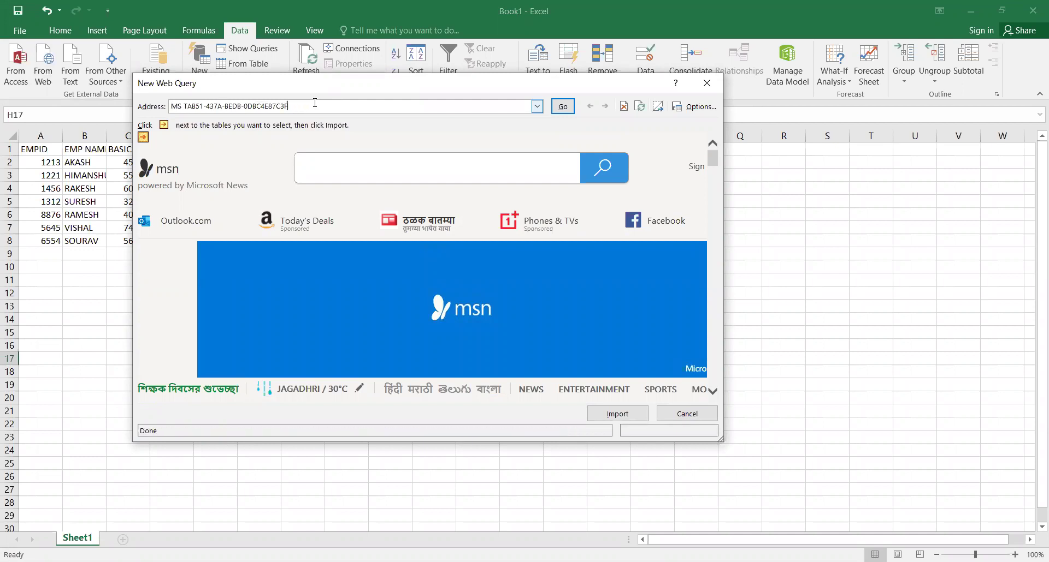
key(BackSpace)
key(BackSpace)
key(BackSpace)
key(BackSpace)
key(BackSpace)
key(BackSpace)
key(BackSpace)
key(BackSpace)
key(BackSpace)
text(M)
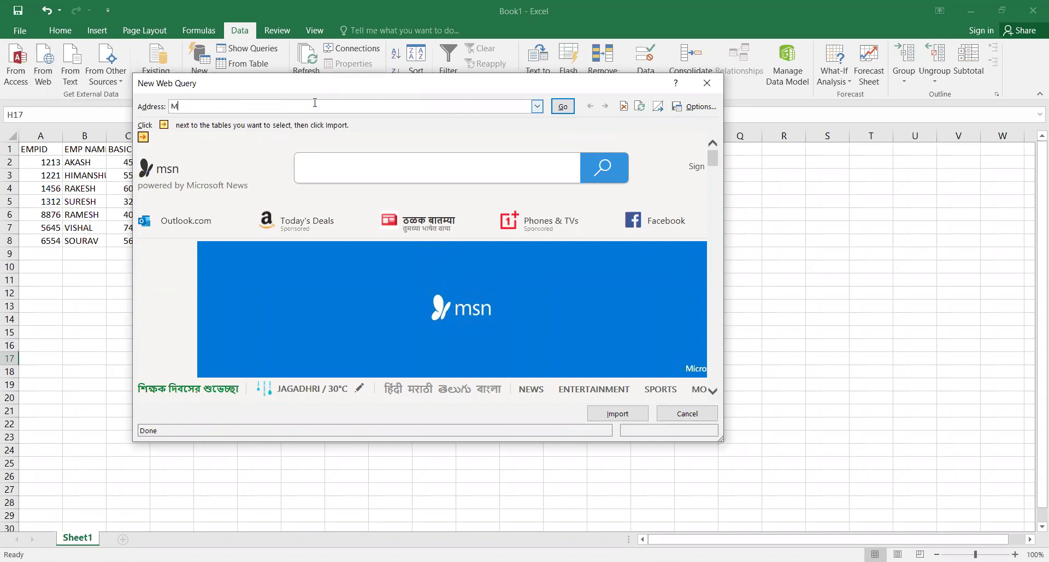
text(ICROSOFT EXCEL TABLES)
key(Return)
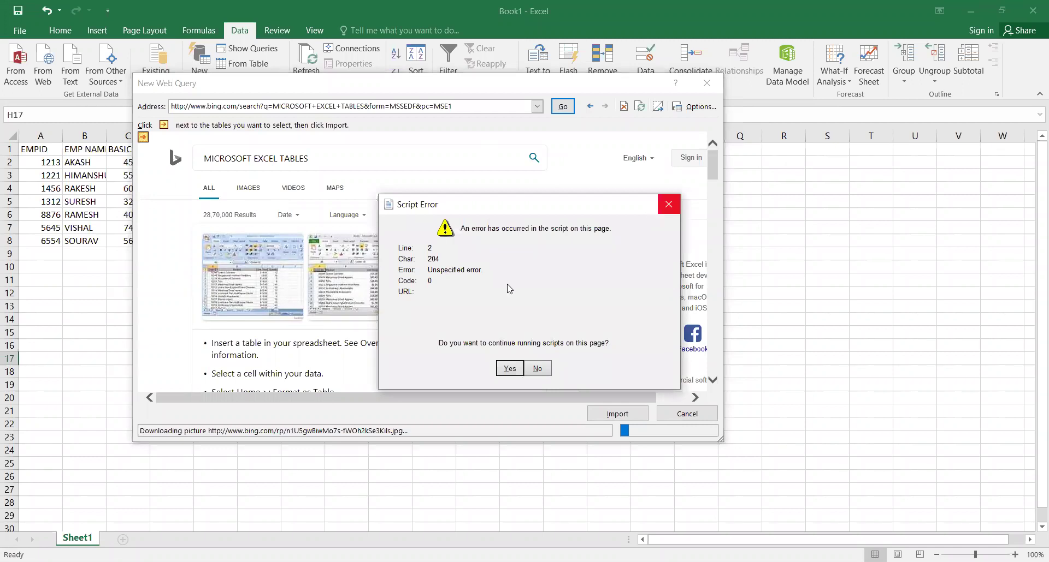
- Dismiss the script error and close the web query without importing anything
click(673, 212)
click(509, 369)
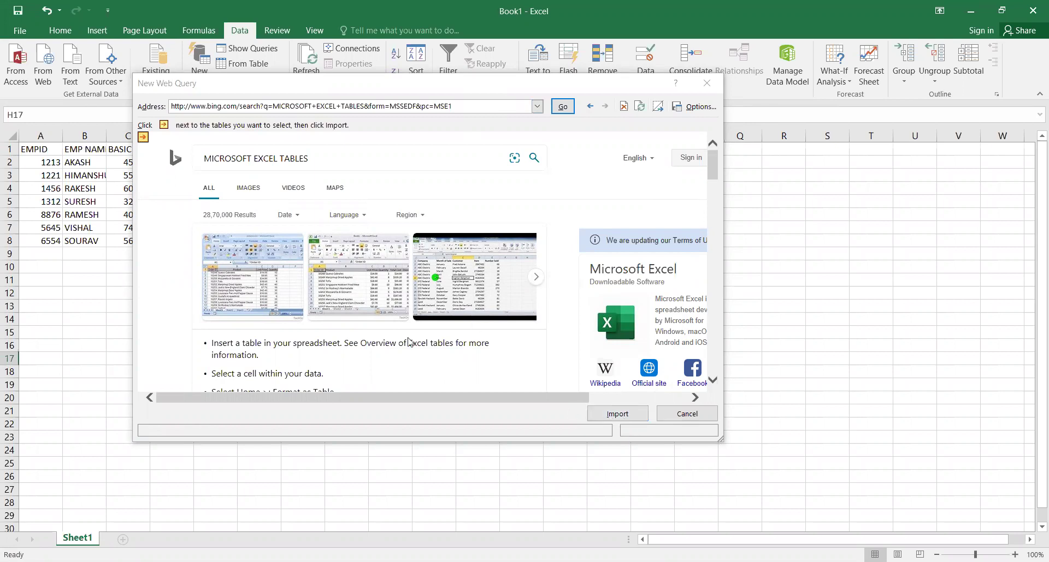
scroll(407, 352, down, 3)
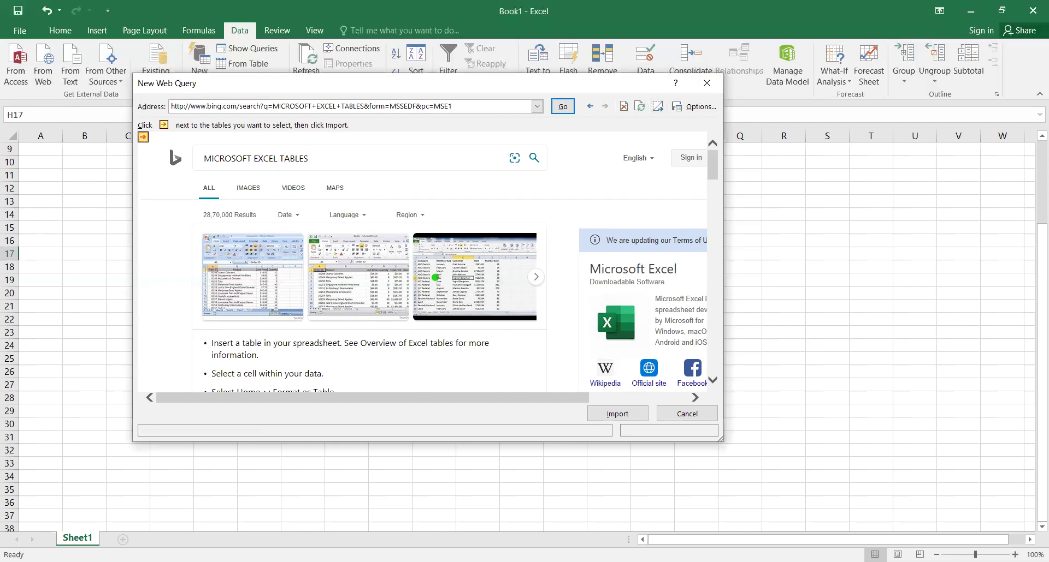
key(Escape)
- Look through the subfolders of Documents, including My Data Sources, for a text file to import, and leave without importing
click(176, 163)
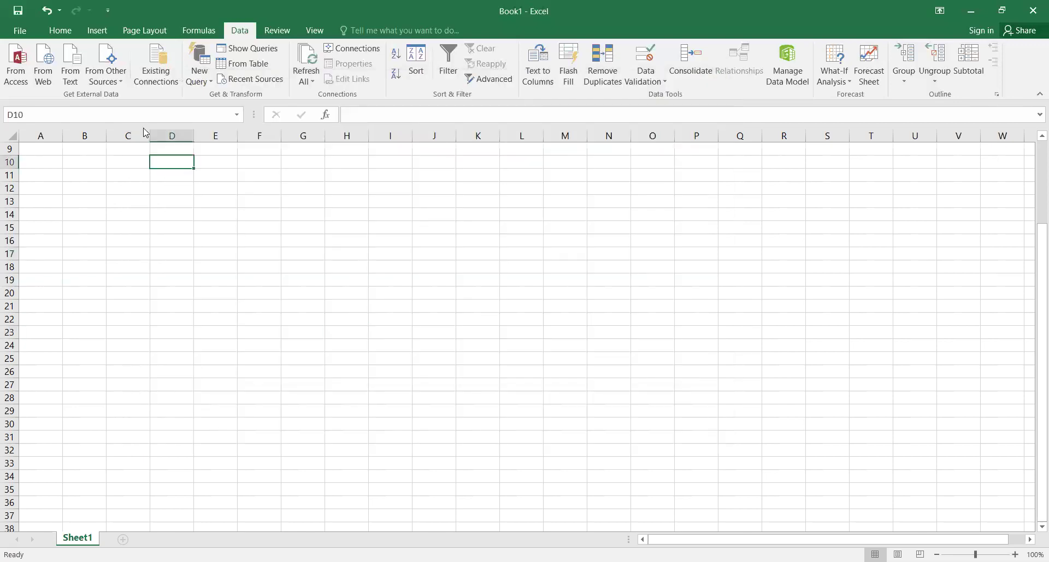
click(71, 86)
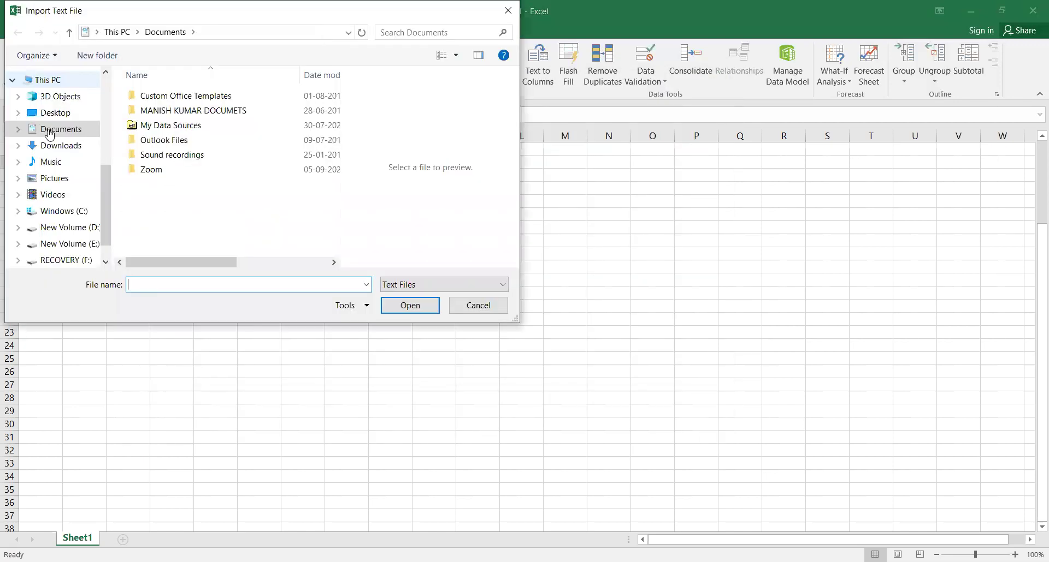
double_click(262, 111)
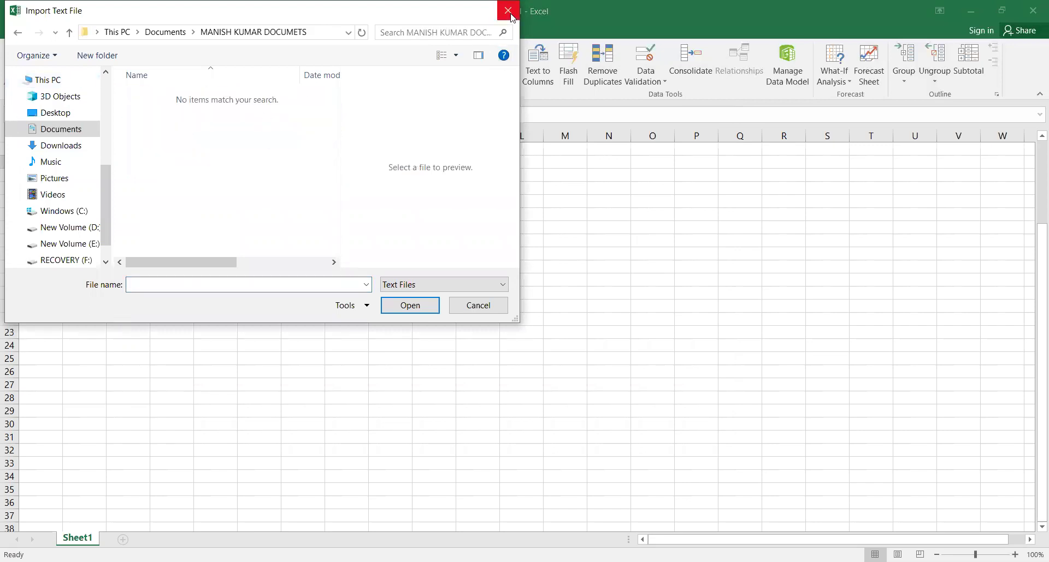
click(180, 34)
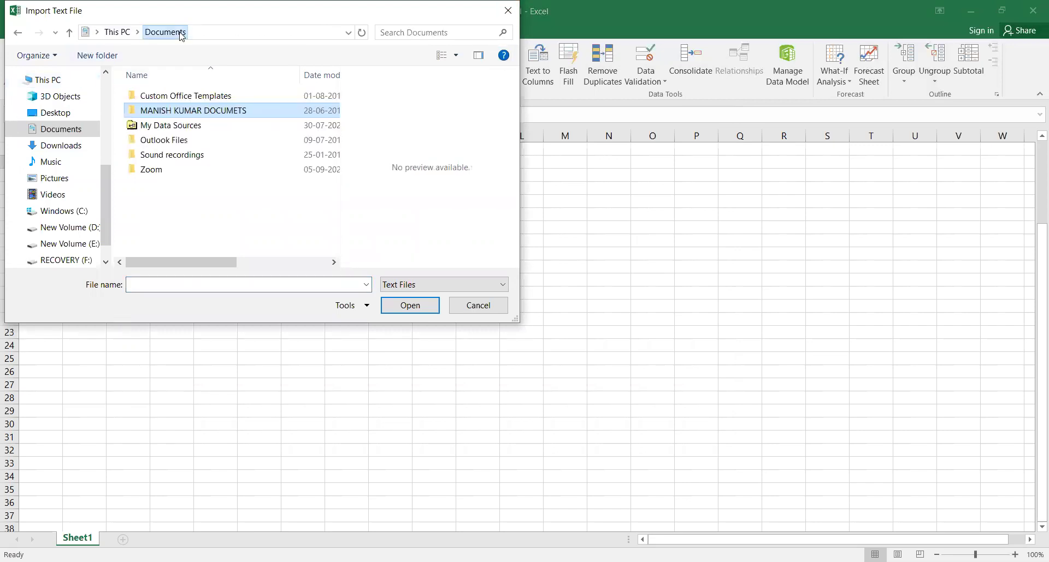
double_click(170, 126)
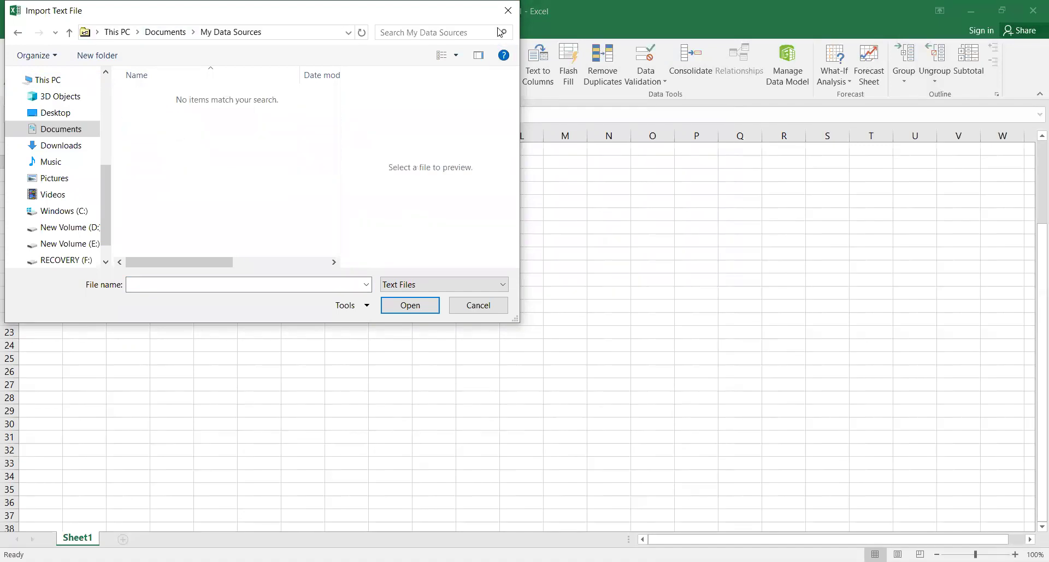
click(508, 11)
- Review the other external data sources available for import, without choosing one
click(115, 73)
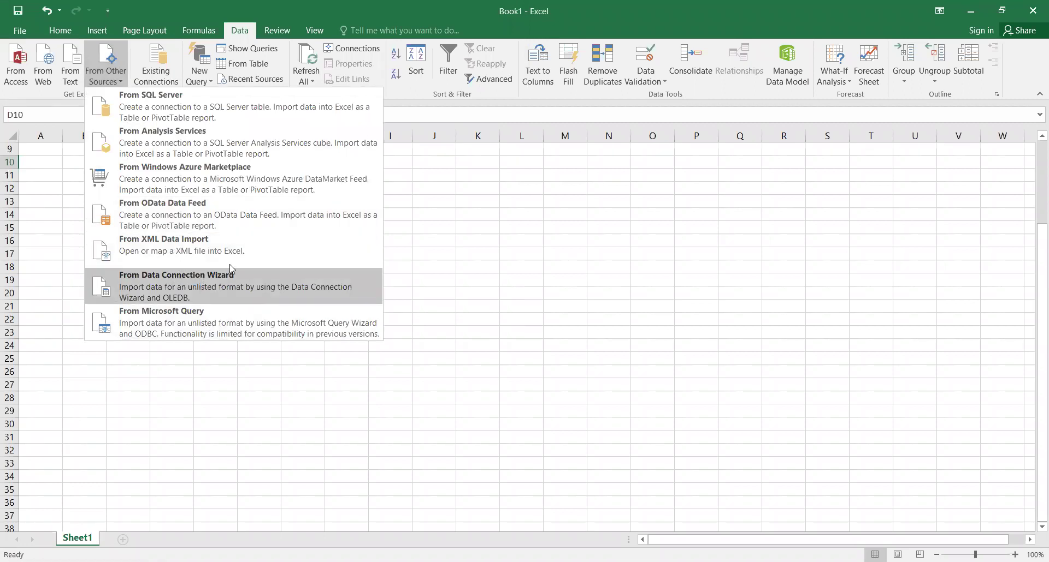
click(512, 288)
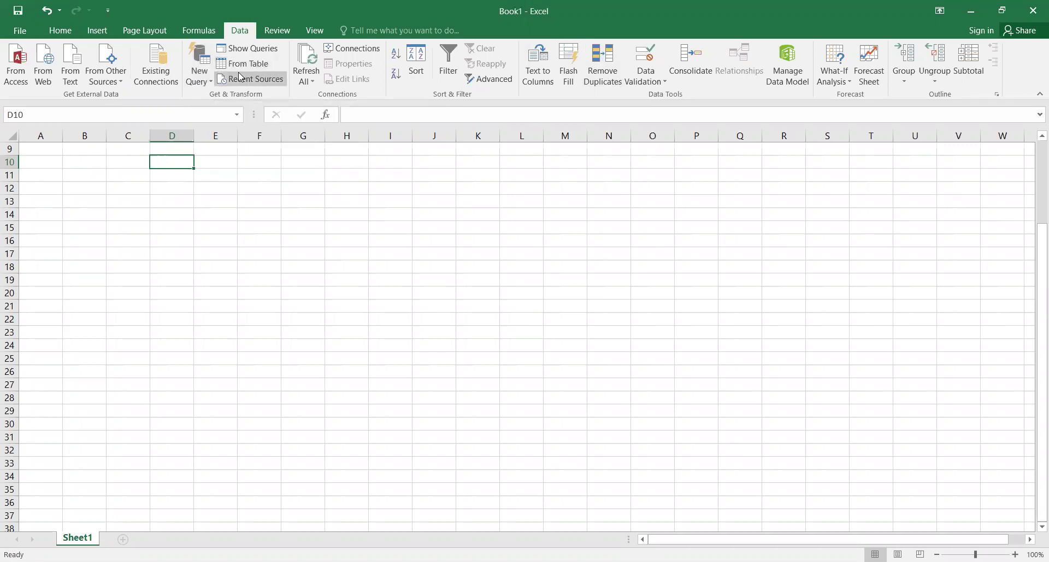
click(39, 162)
- Create a four-column table in B11:E24 from the table query command, discarding the query changes
click(463, 317)
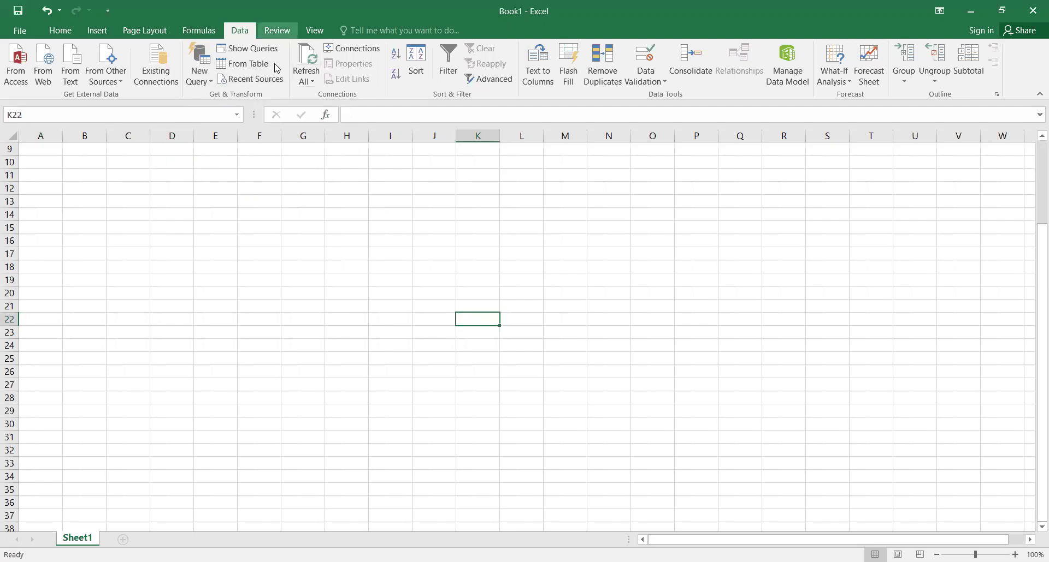
click(256, 63)
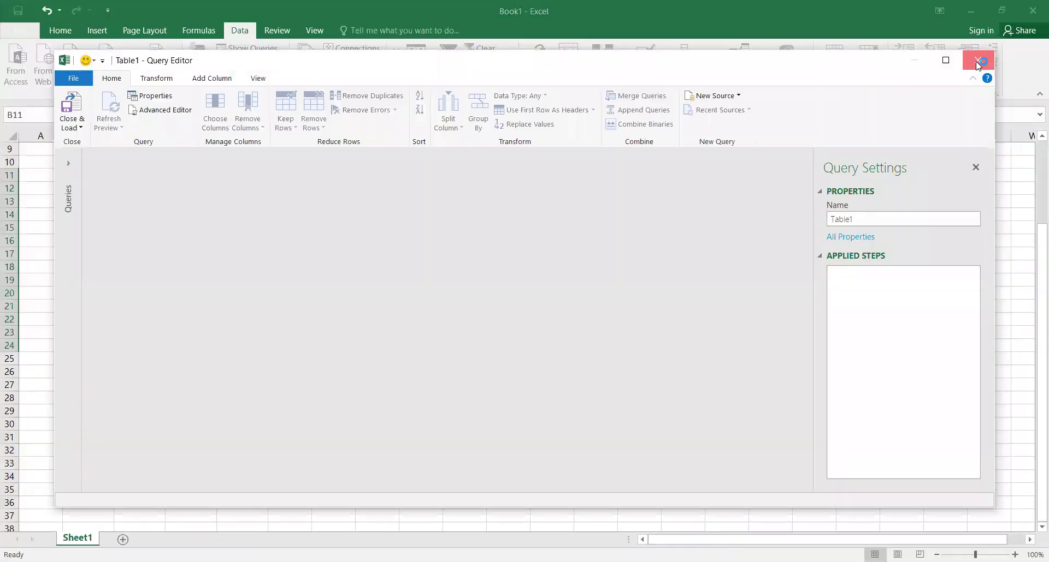
click(977, 60)
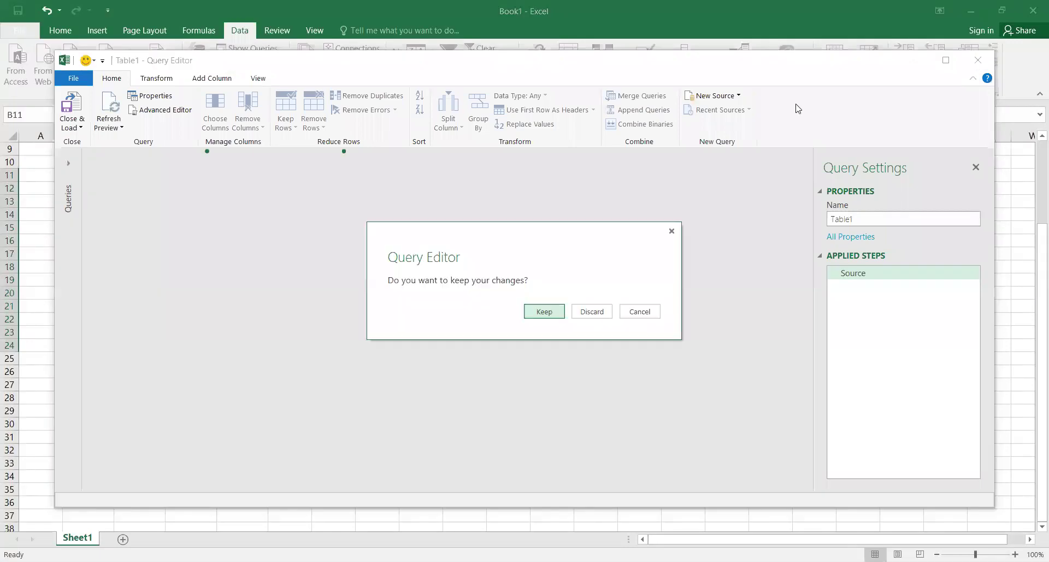
click(591, 312)
click(465, 279)
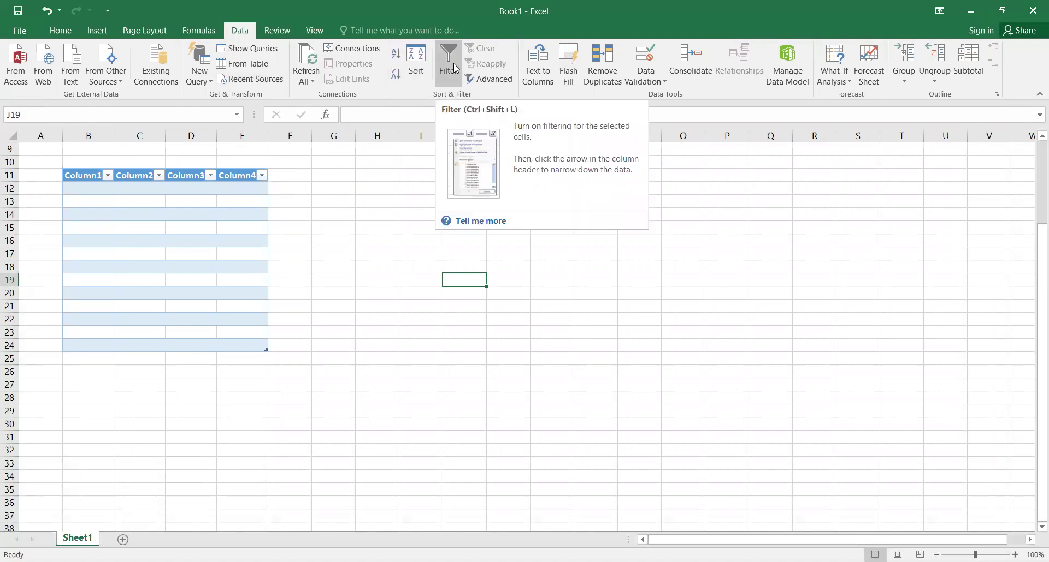
- Enter the first five first names of a list in cells H14 to H18
click(379, 213)
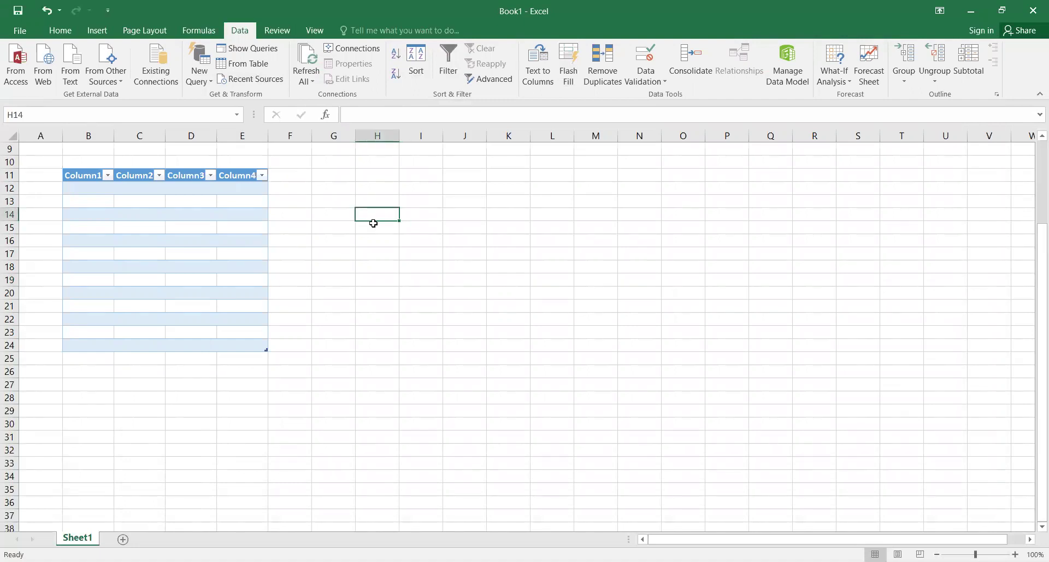
text(AKASH)
key(Return)
text(HIMANSHU)
key(Return)
text(RAKESH)
key(Return)
text(SOURAV)
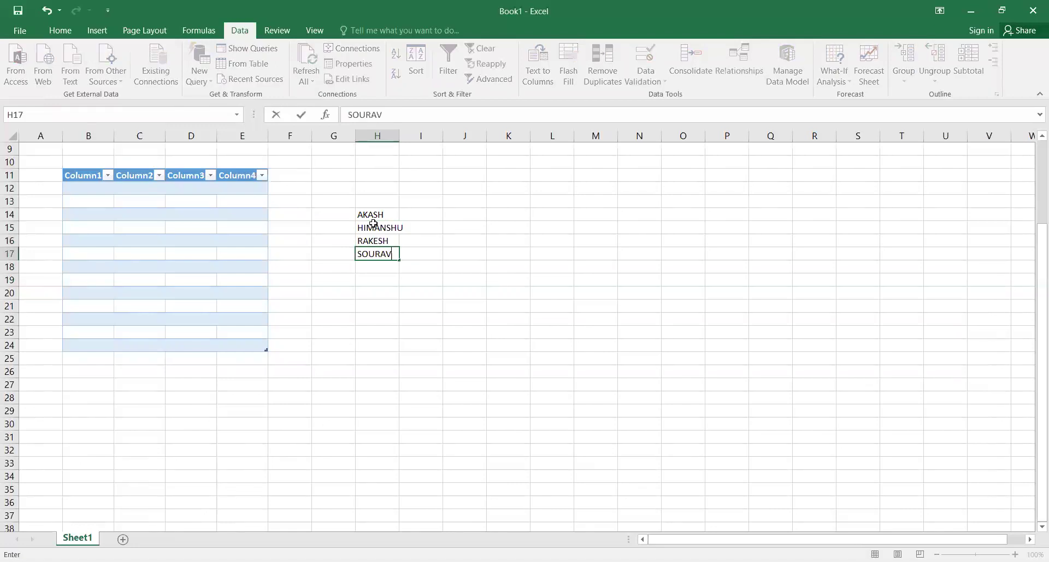
key(Return)
text(AN)
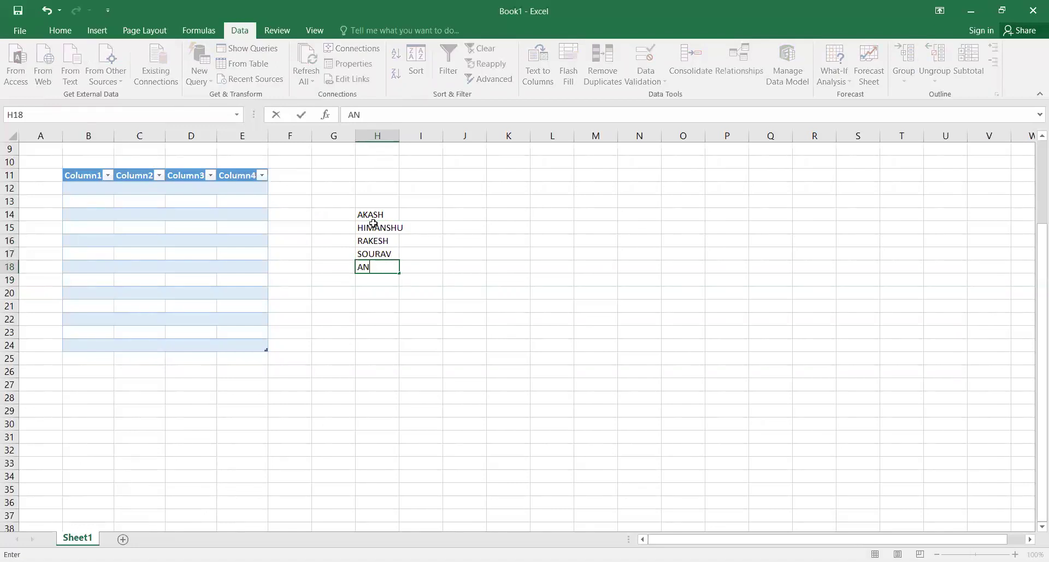
text(IKET)
key(Return)
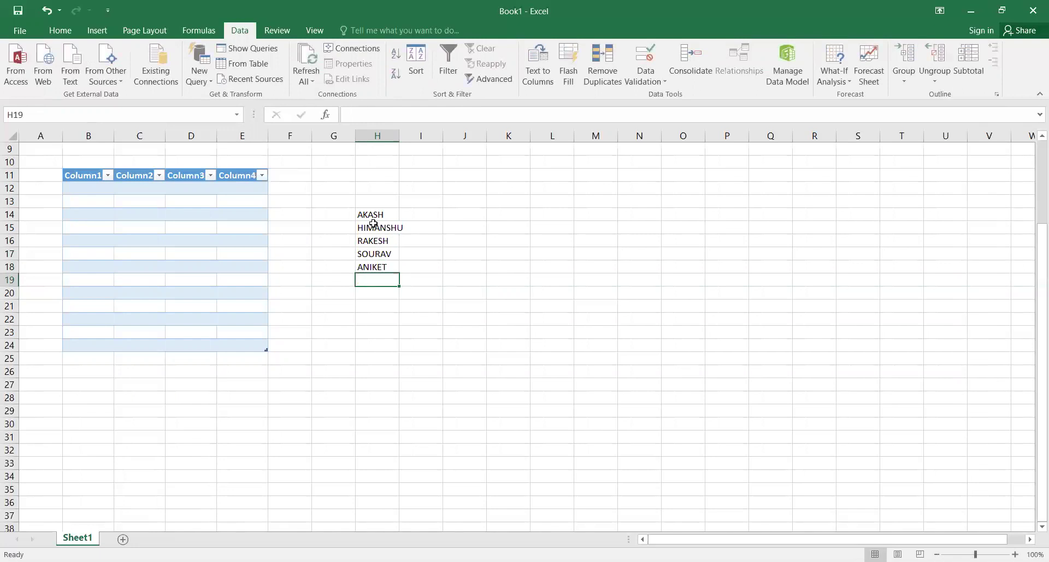
- Continue the list with five more first names in cells H19 to H23
text(HITESH)
key(Return)
text(RADHWE)
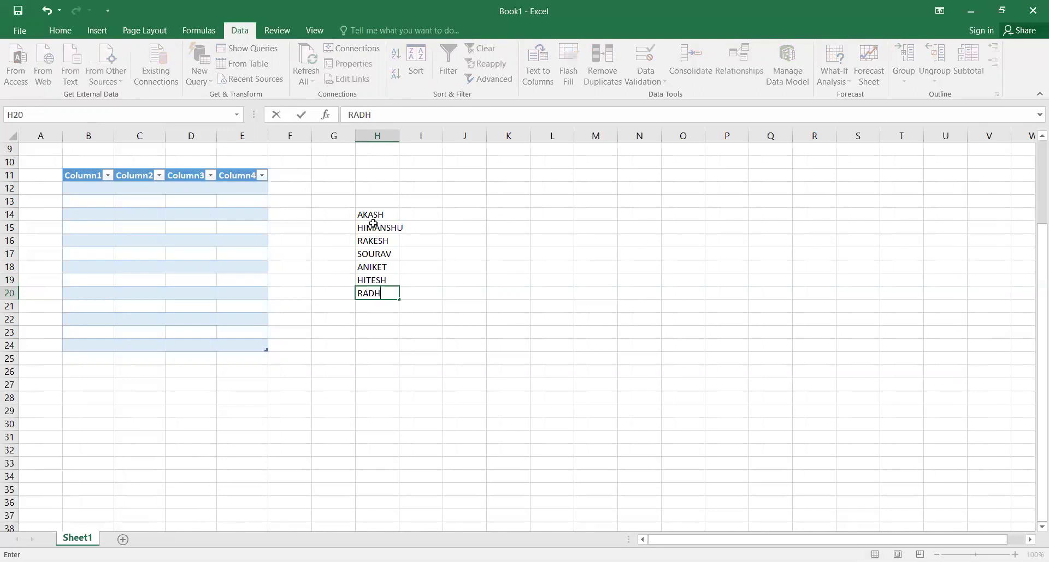
key(BackSpace)
key(Return)
text(SUMAN)
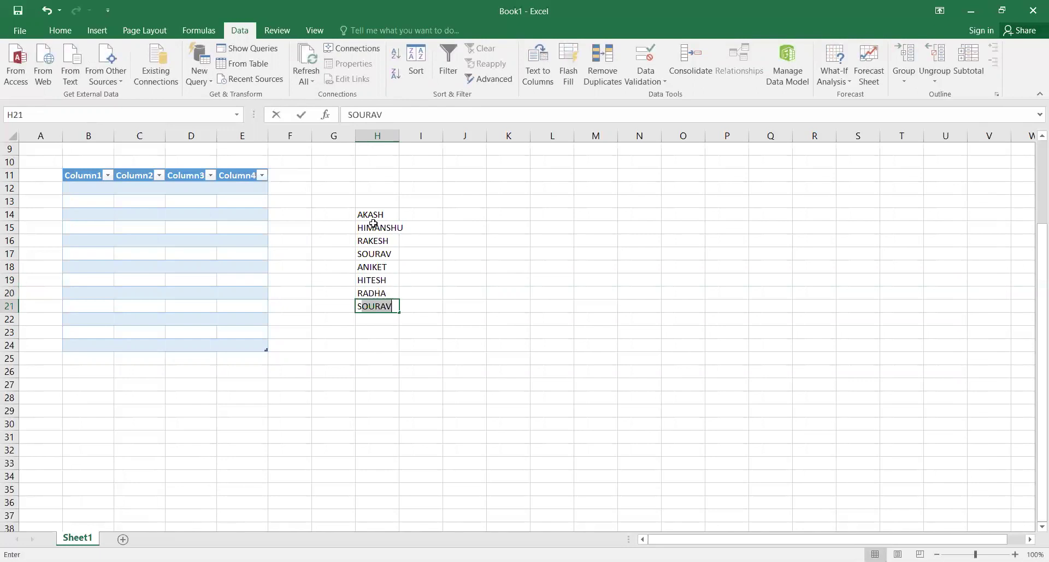
key(Return)
text(PTE)
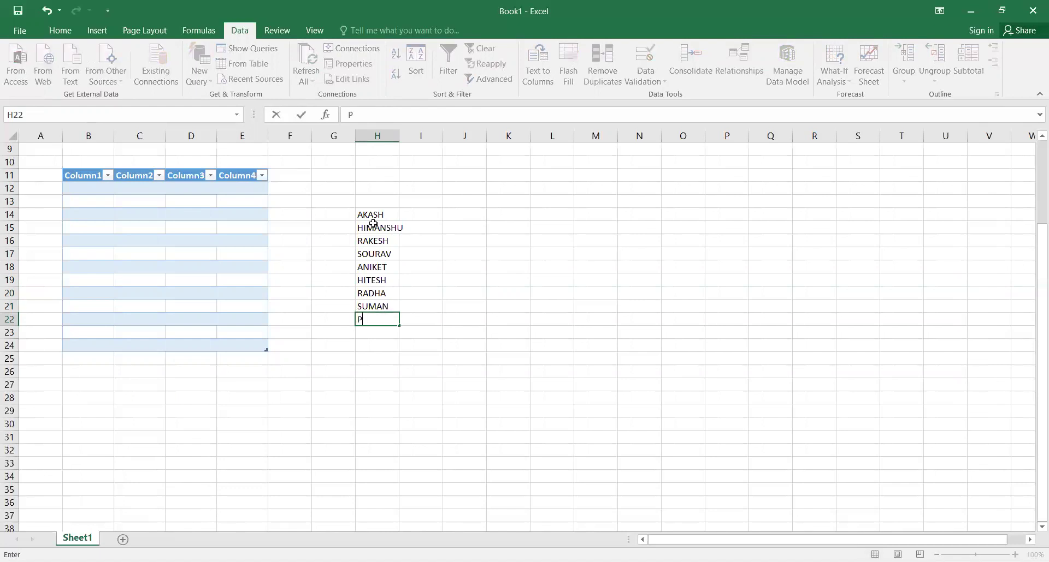
key(BackSpace)
key(BackSpace)
text(REWW)
key(BackSpace)
key(BackSpace)
text(ETI)
key(Return)
text(RIYA)
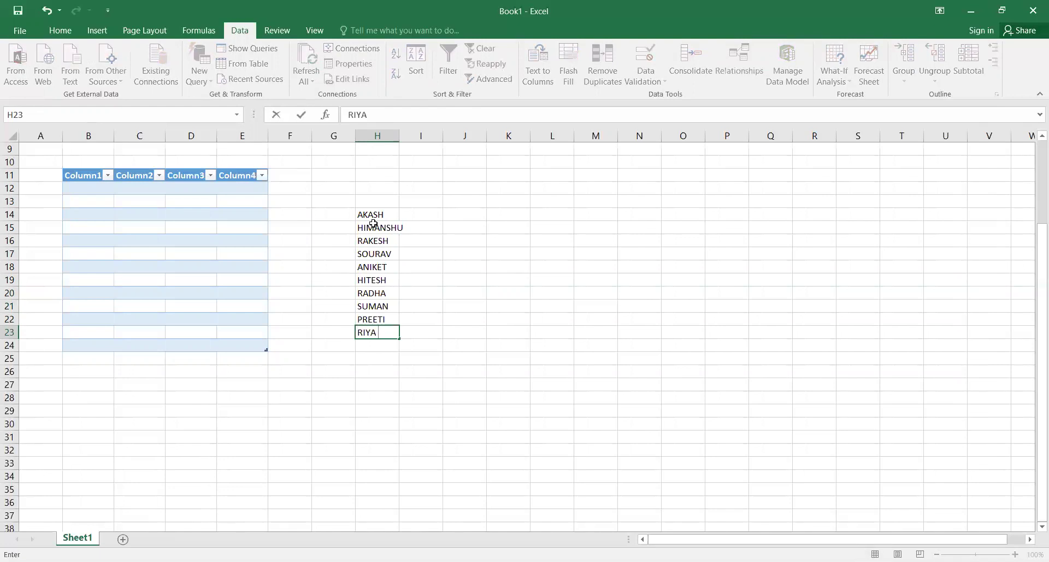
key(Return)
- Add a filter to the name list in H14:H23 and sort it A to Z
click(449, 213)
drag(375, 215, 375, 228)
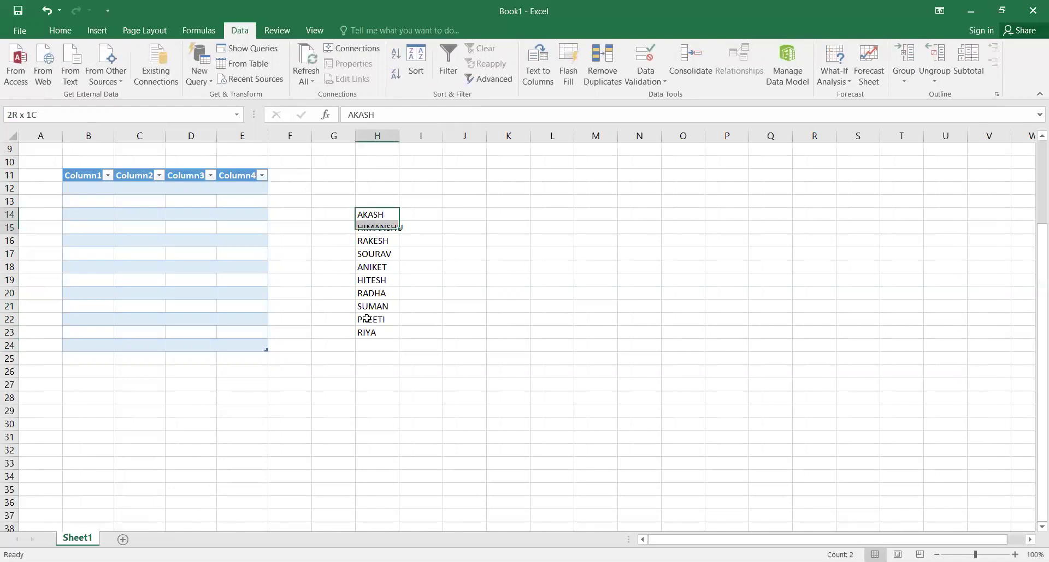
drag(366, 319, 367, 331)
click(451, 68)
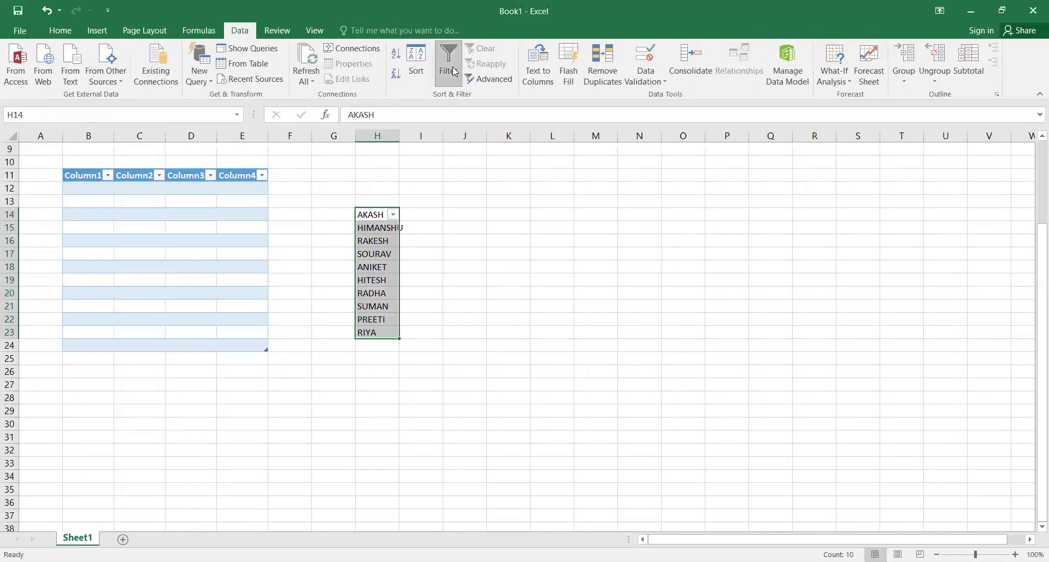
click(392, 214)
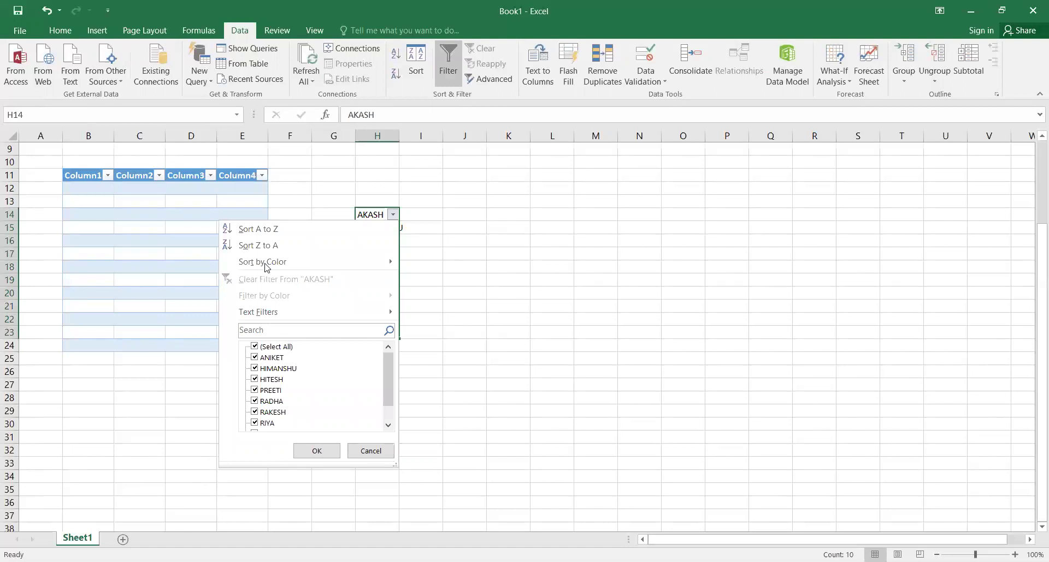
click(394, 217)
- Filter the name list in column H by searching for the letter A
click(393, 221)
click(272, 330)
text(A)
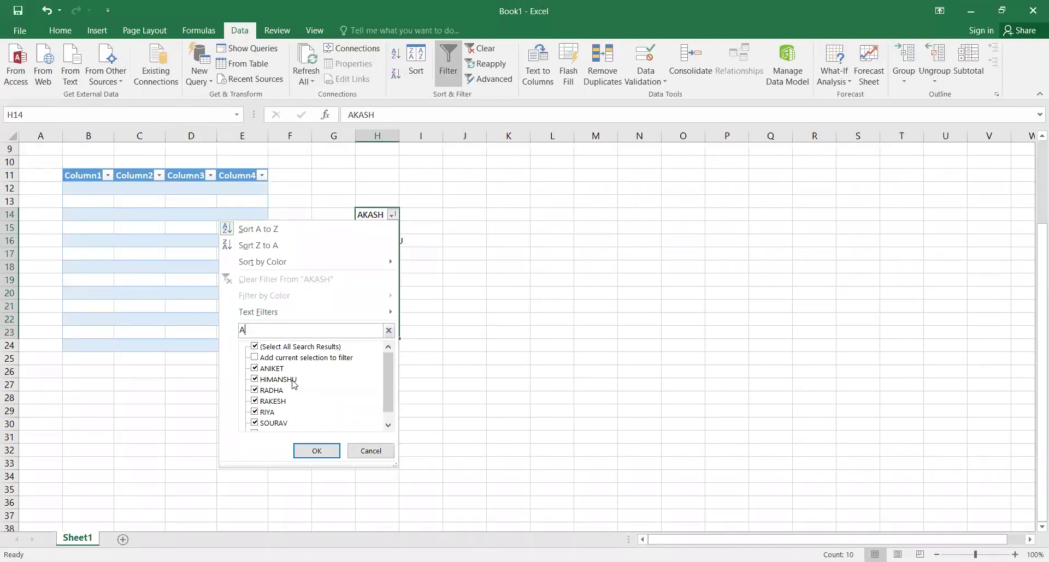
click(316, 451)
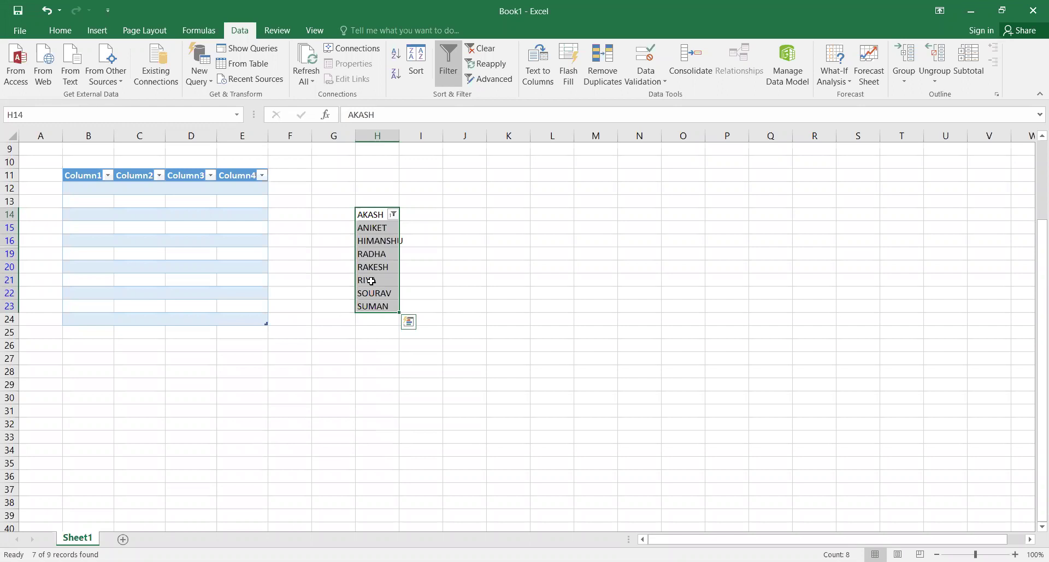
- Apply a text filter with the value A to the name list in column H
click(394, 215)
click(279, 333)
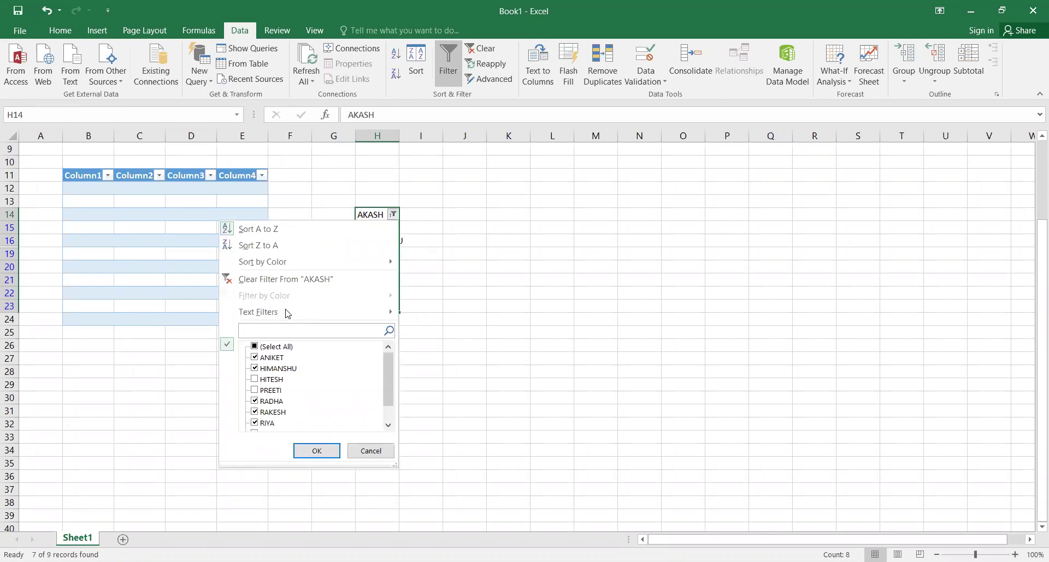
mouse_move(286, 314)
click(421, 320)
text(A)
click(447, 326)
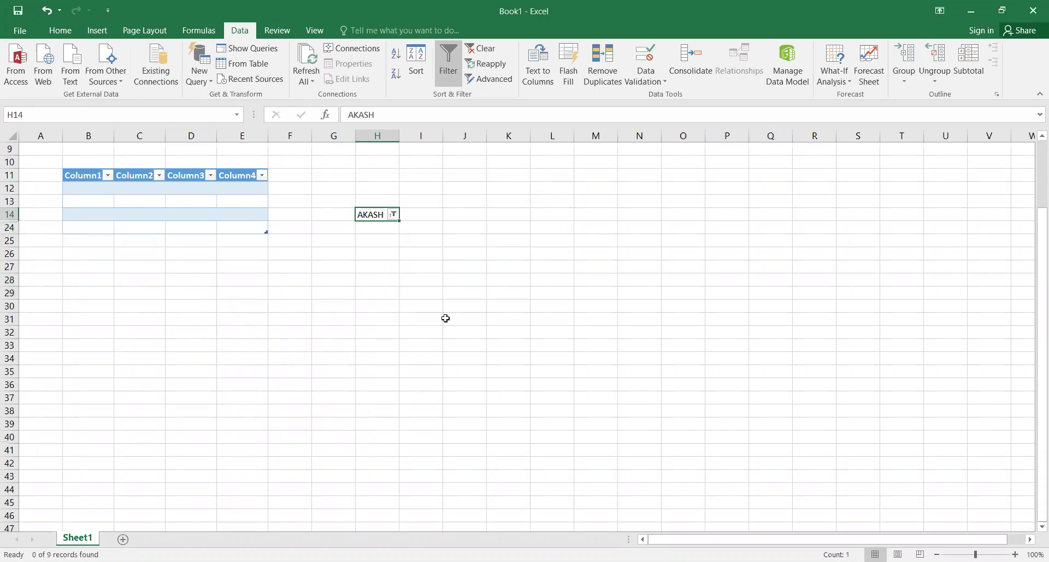
- Filter the name list to show only the first and third names offered in the value list
click(392, 215)
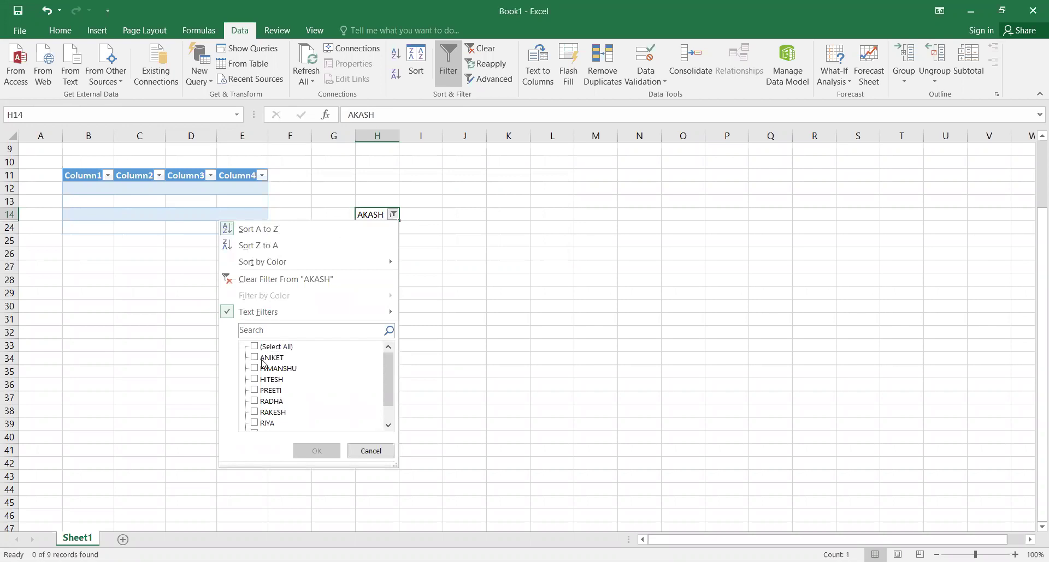
click(254, 358)
click(254, 380)
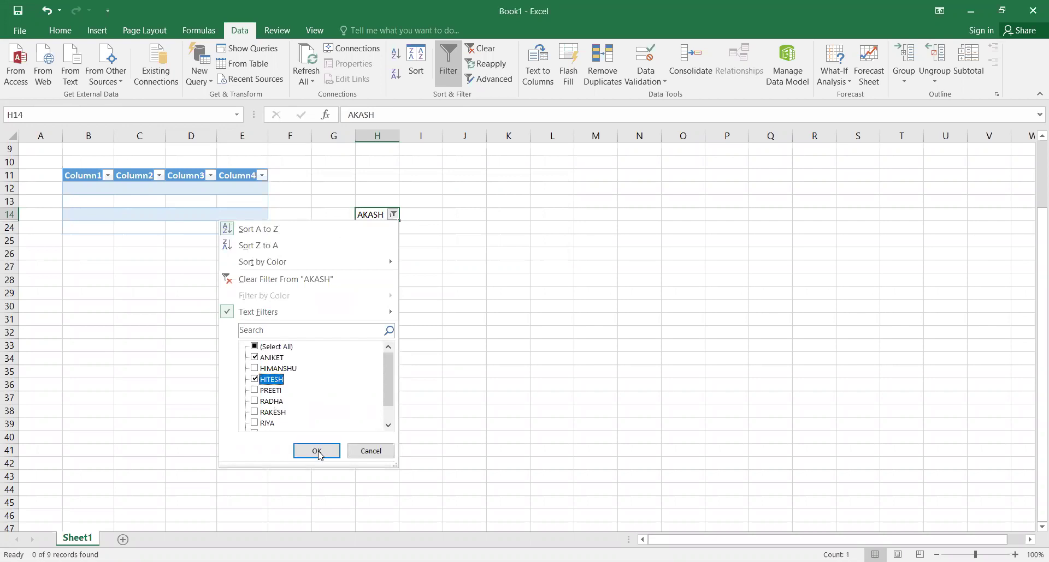
click(323, 454)
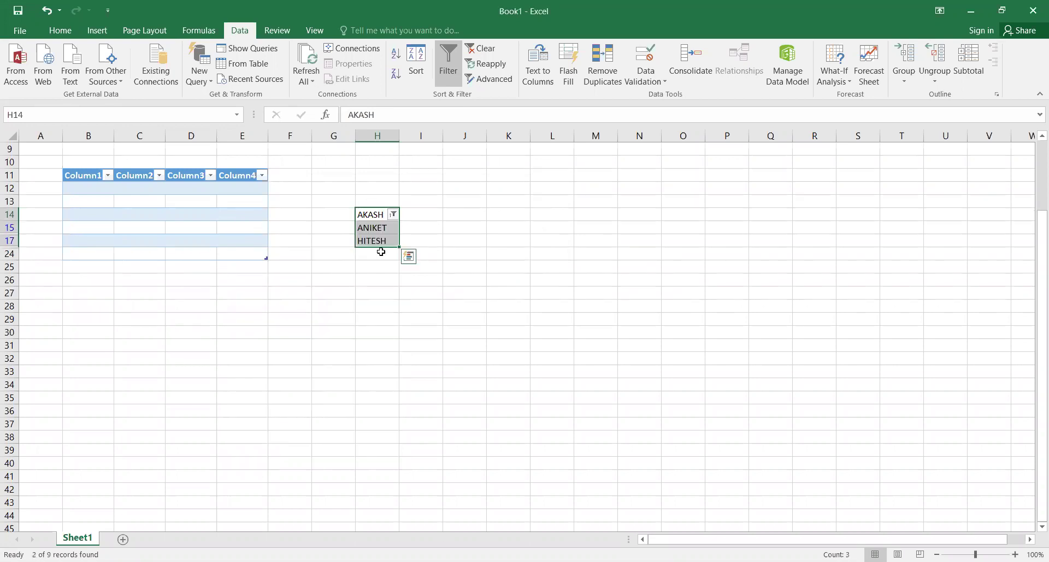
- Undo the filtering and remove the filter from the name list in column H
key(ctrl+z)
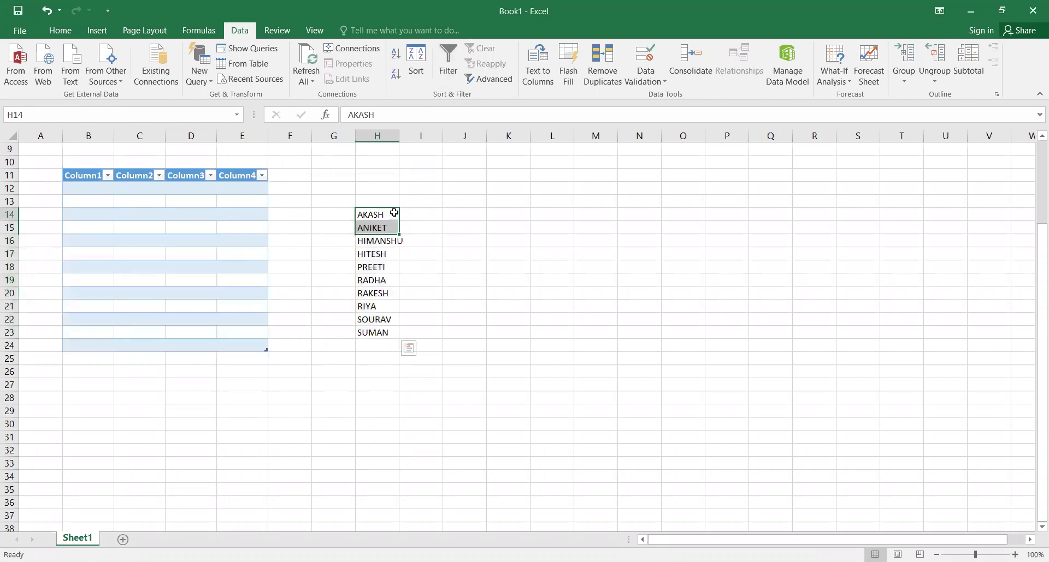
key(ctrl+z)
click(509, 268)
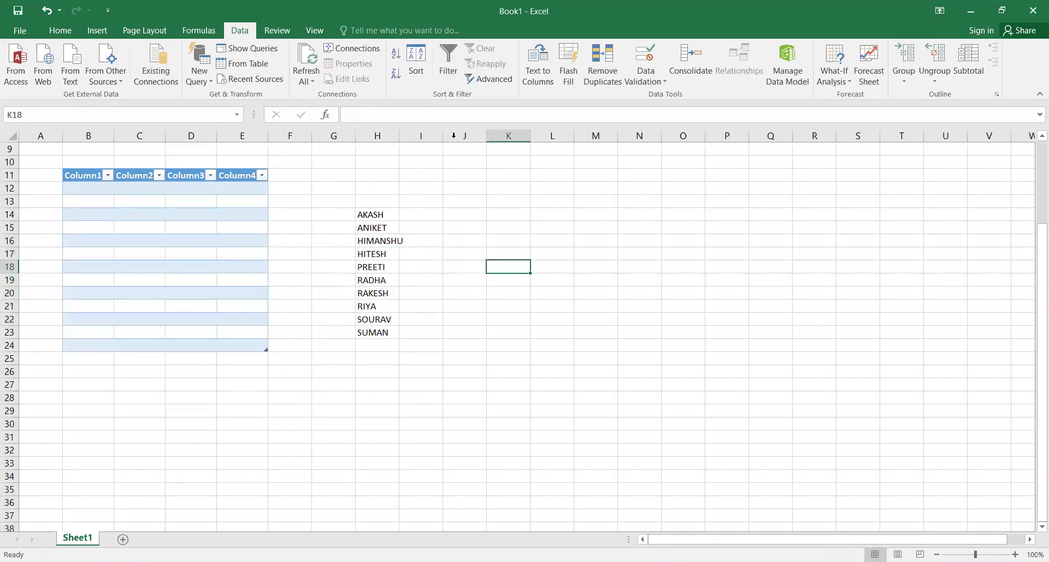